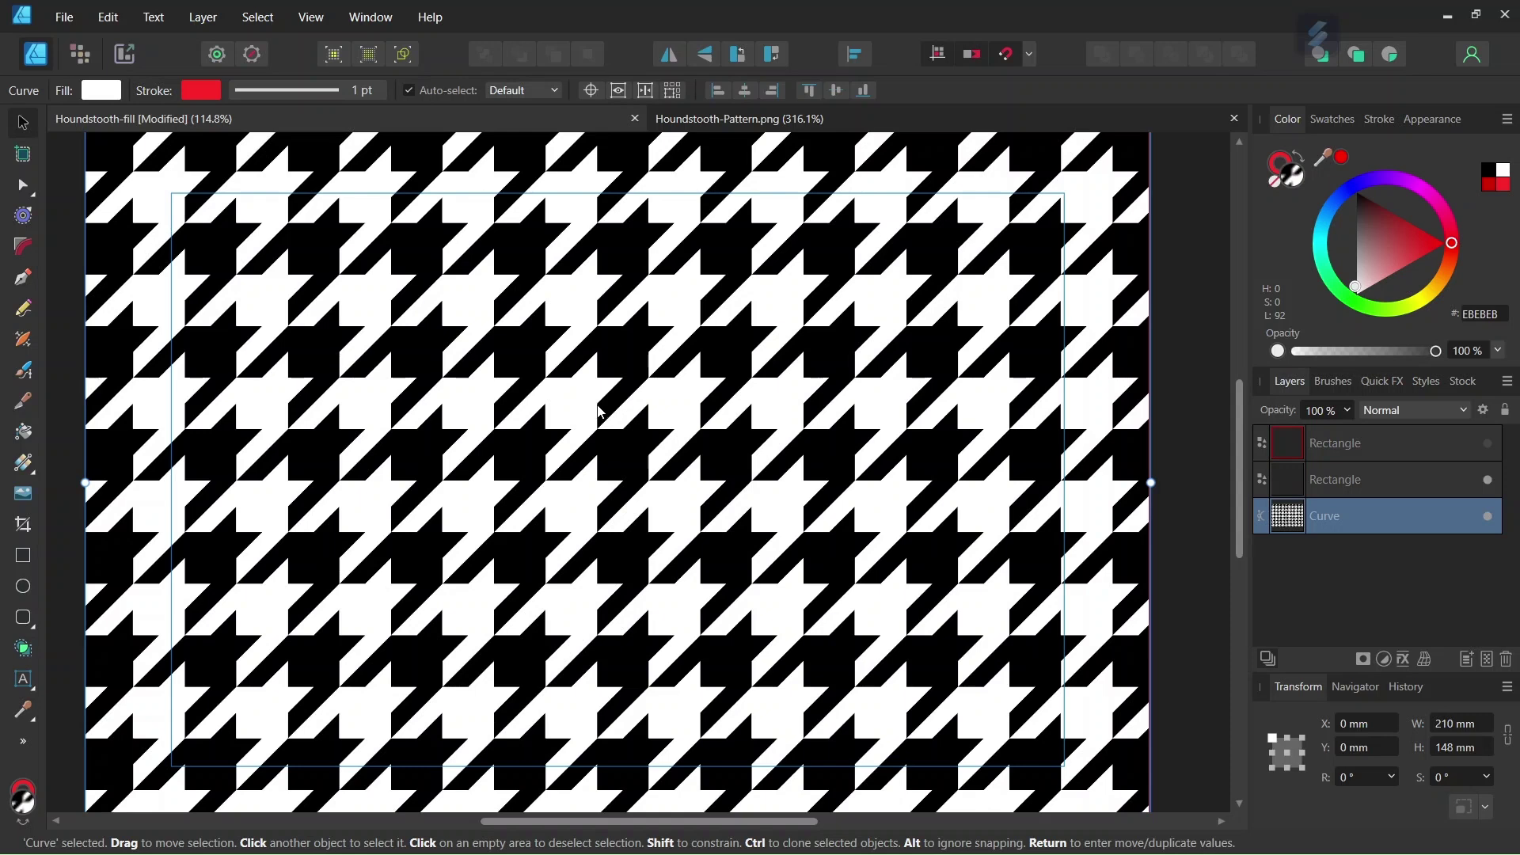
# - Make the red-outlined square's Rectangle layer visible over the houndstooth pattern
pyautogui.scroll(2, 600, 411)
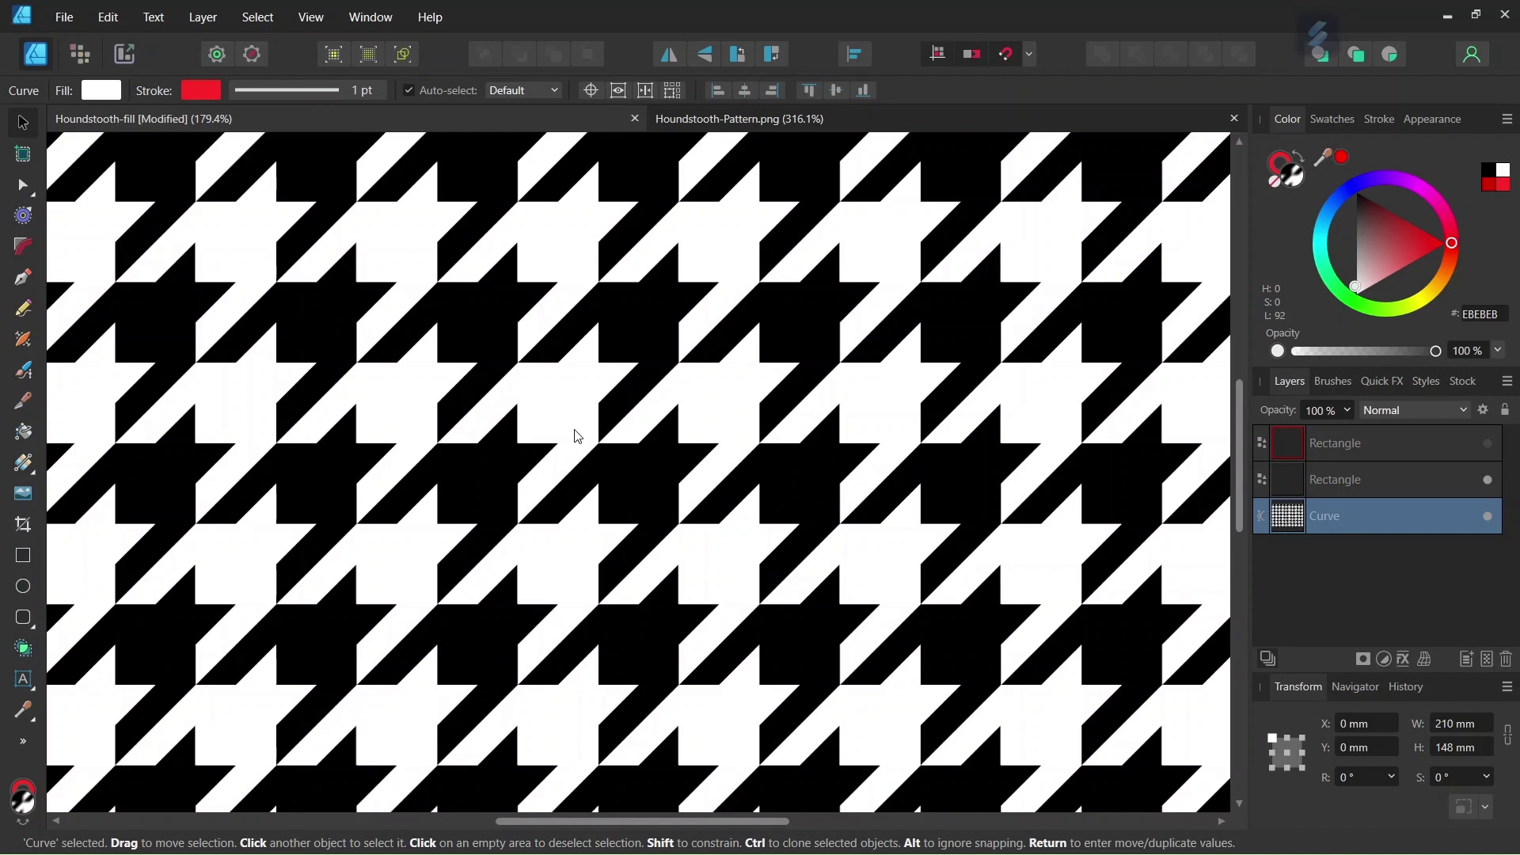
pyautogui.scroll(-1, 580, 436)
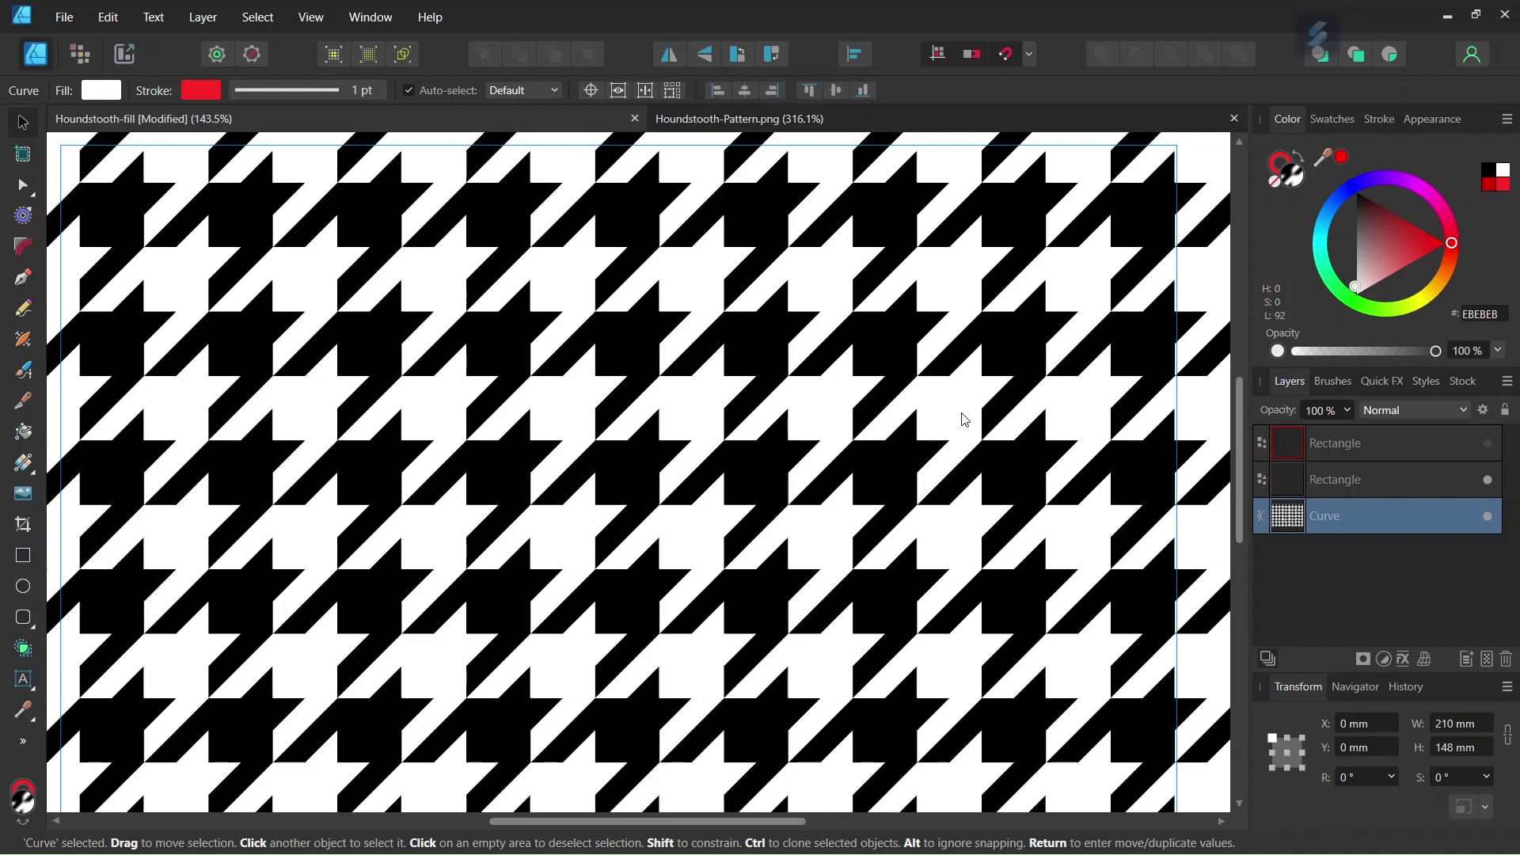
pyautogui.click(1488, 444)
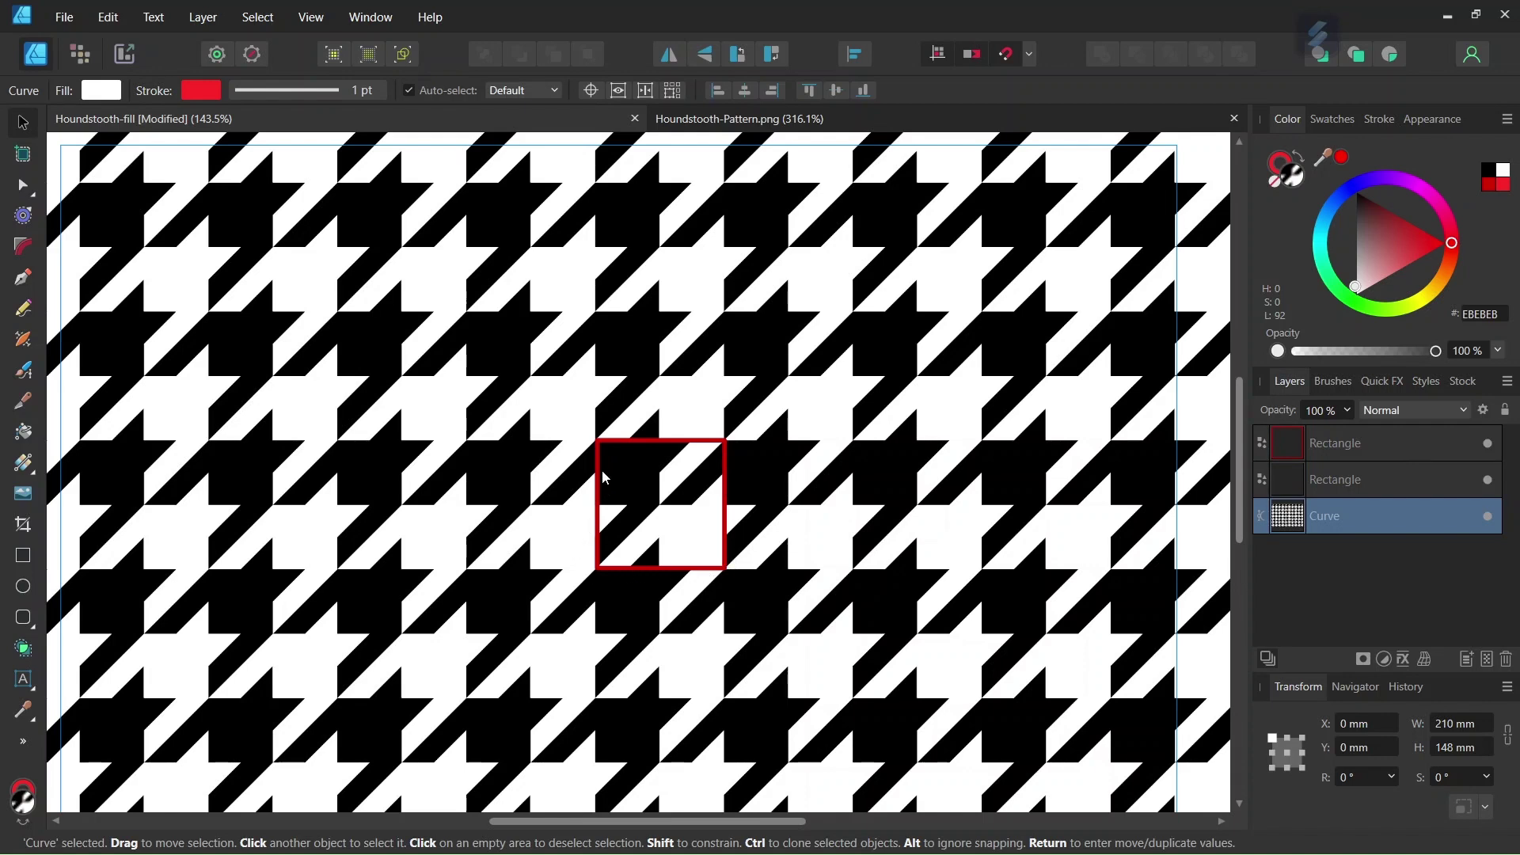
# - Close the Houndstooth-Pattern.png tile document
pyautogui.scroll(1, 620, 472)
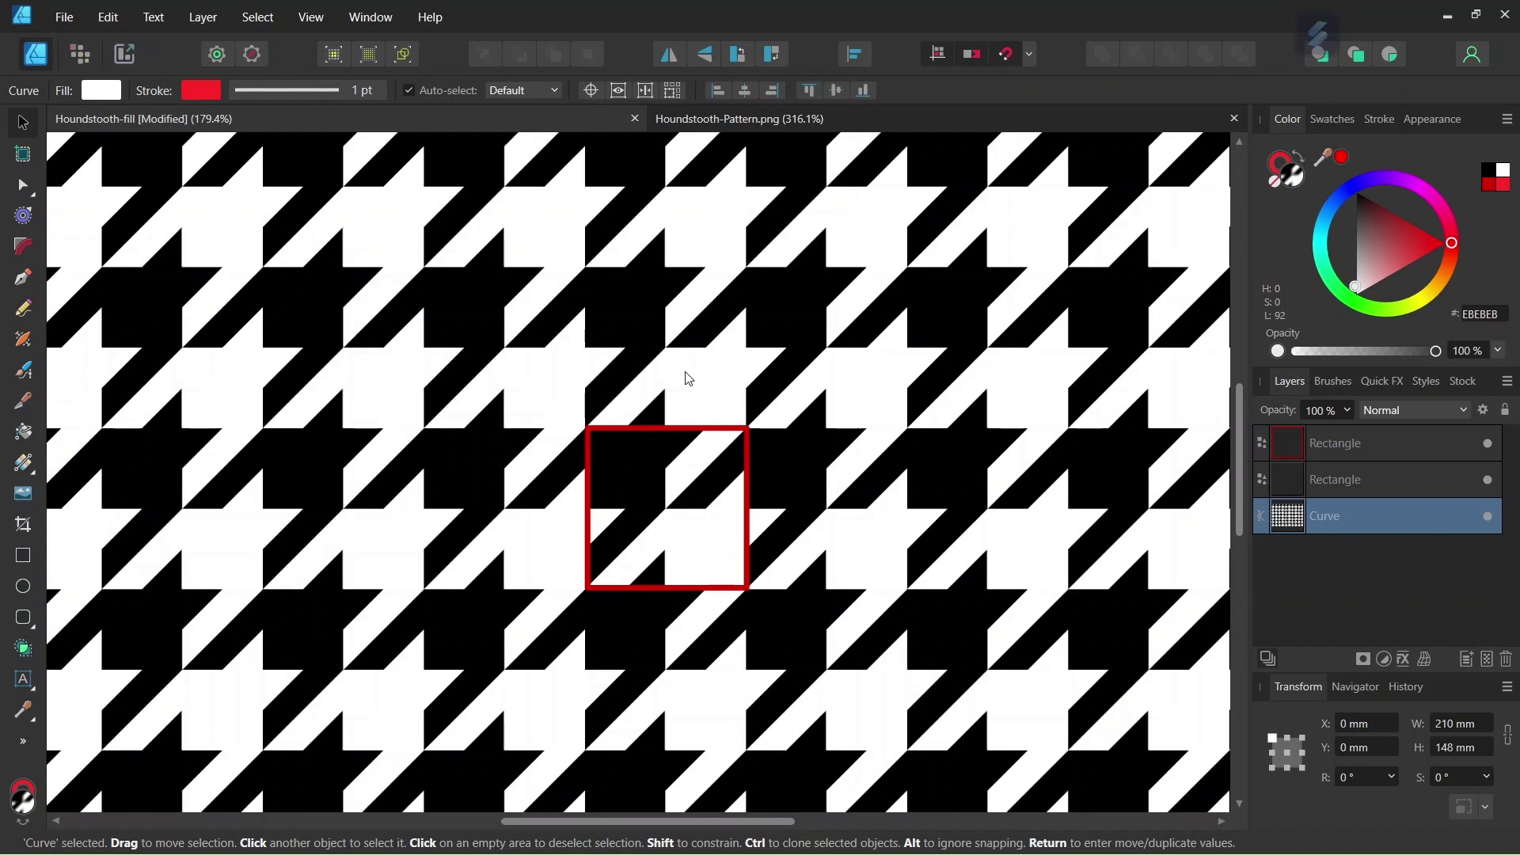
pyautogui.click(784, 119)
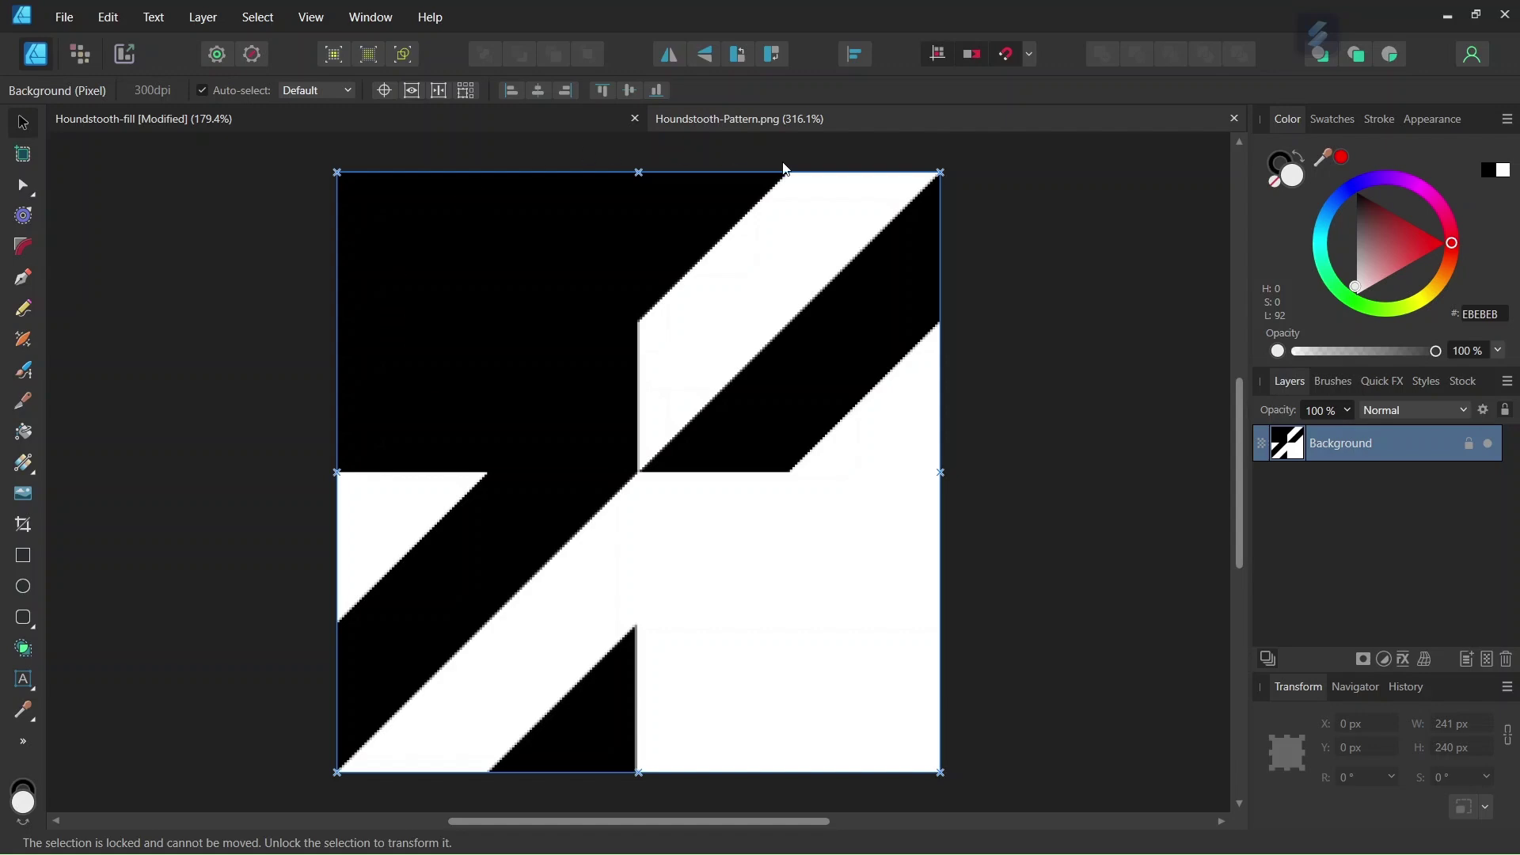
pyautogui.click(1234, 118)
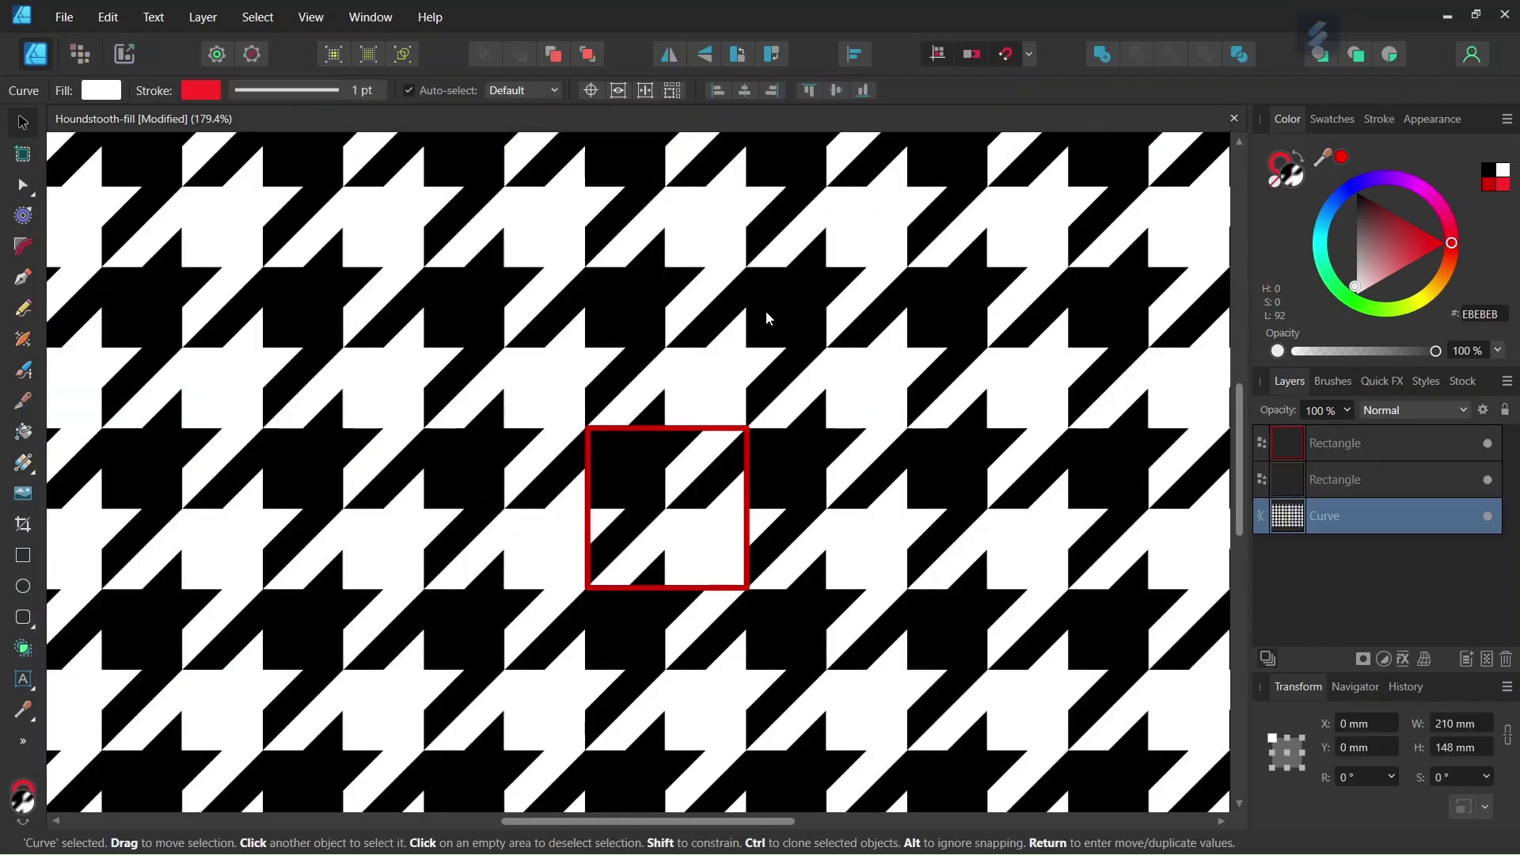
# - Create a new 1000 × 1000 px document in pixel units with Include margins turned off
pyautogui.click(65, 16)
pyautogui.press('Escape')
pyautogui.hotkey('ctrl', 'n')
pyautogui.click(953, 568)
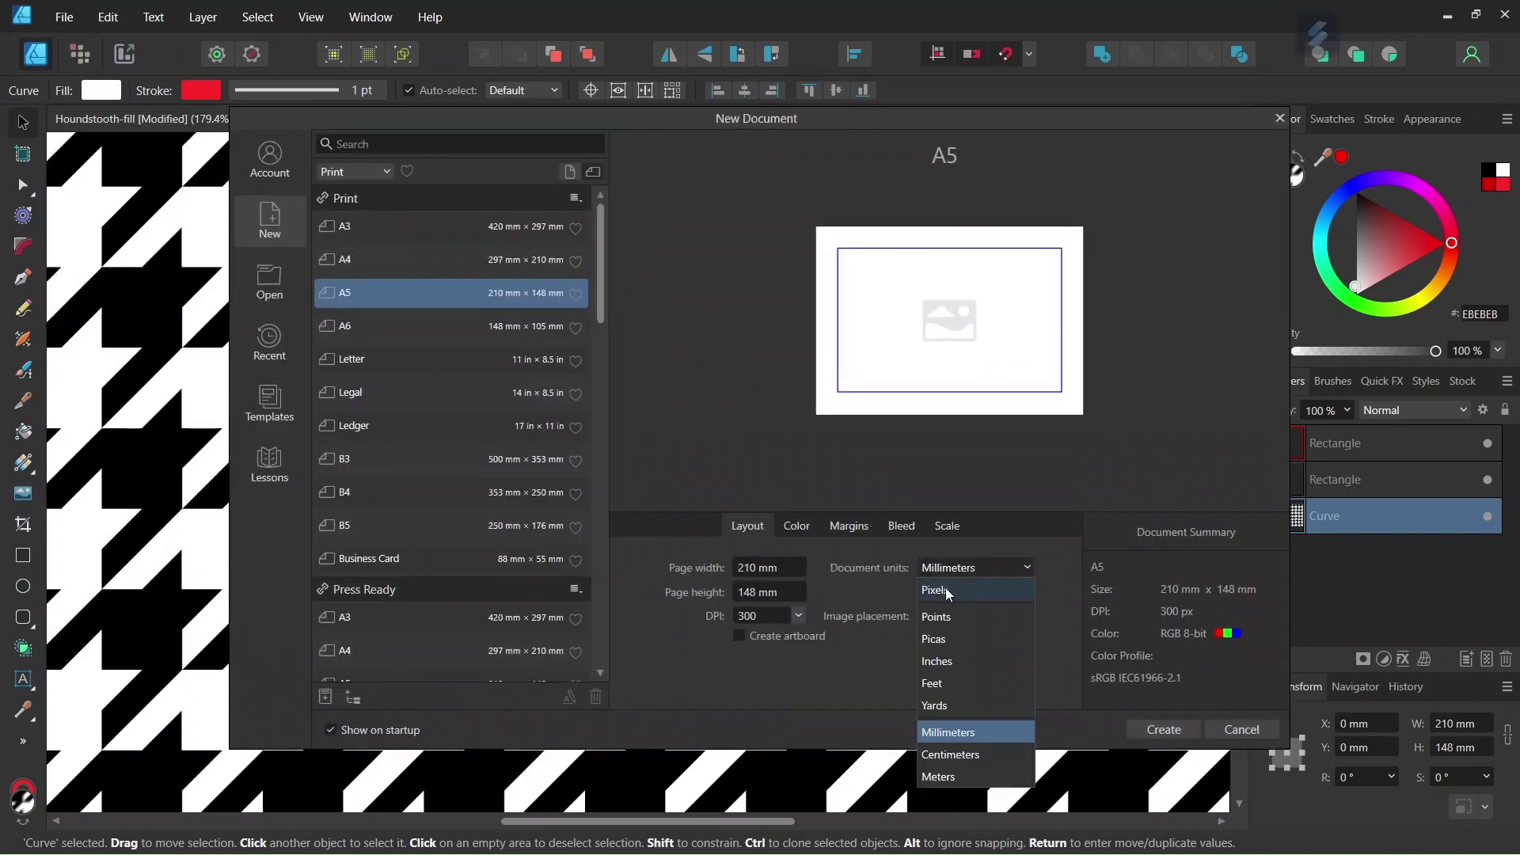
pyautogui.click(948, 590)
pyautogui.click(754, 567)
pyautogui.write('1000')
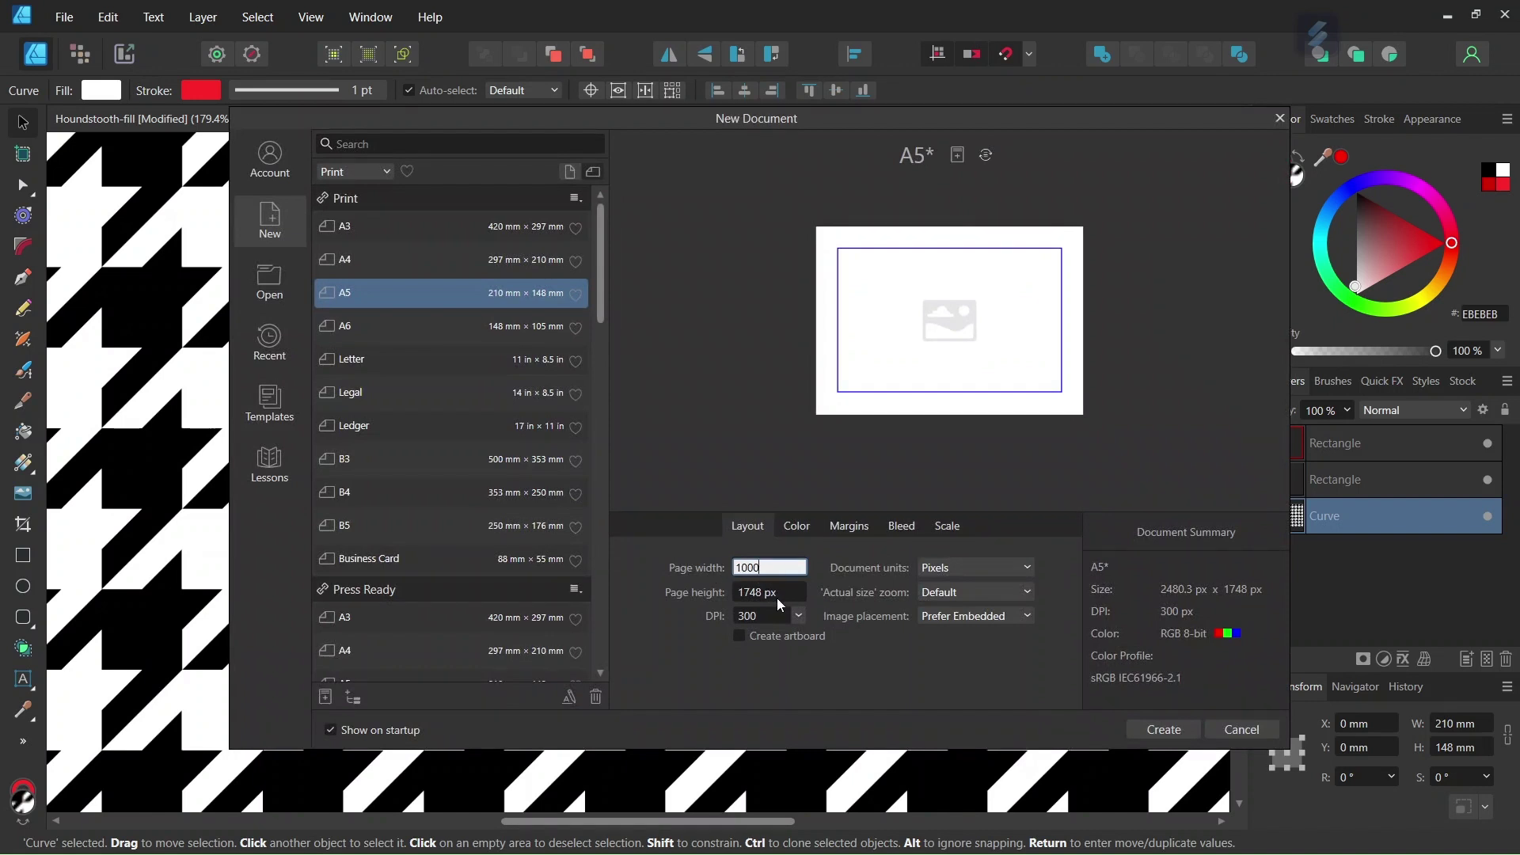
pyautogui.press('Tab')
pyautogui.write('1')
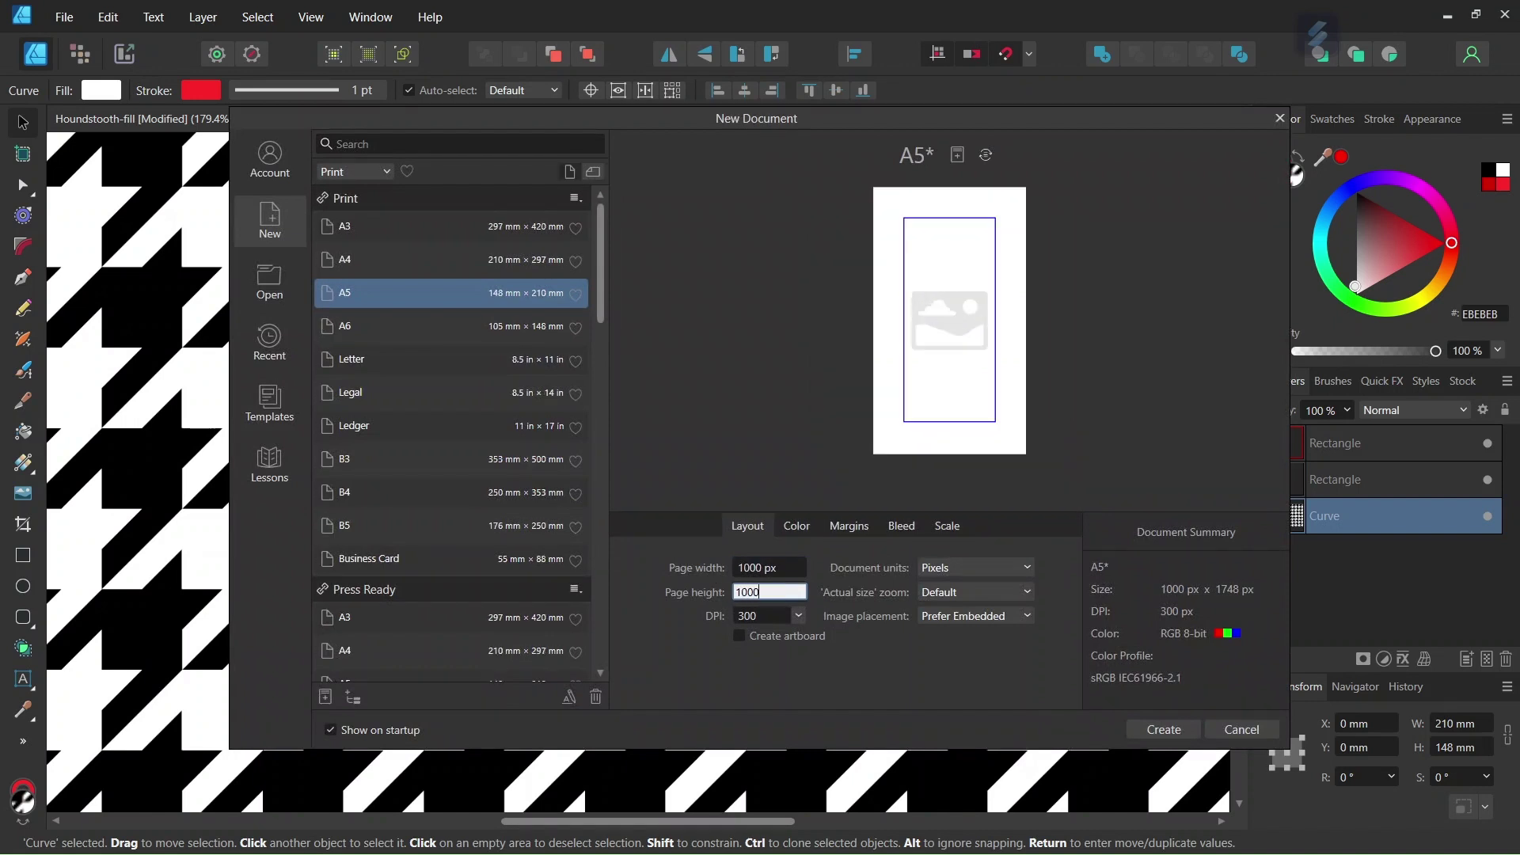
pyautogui.click(843, 531)
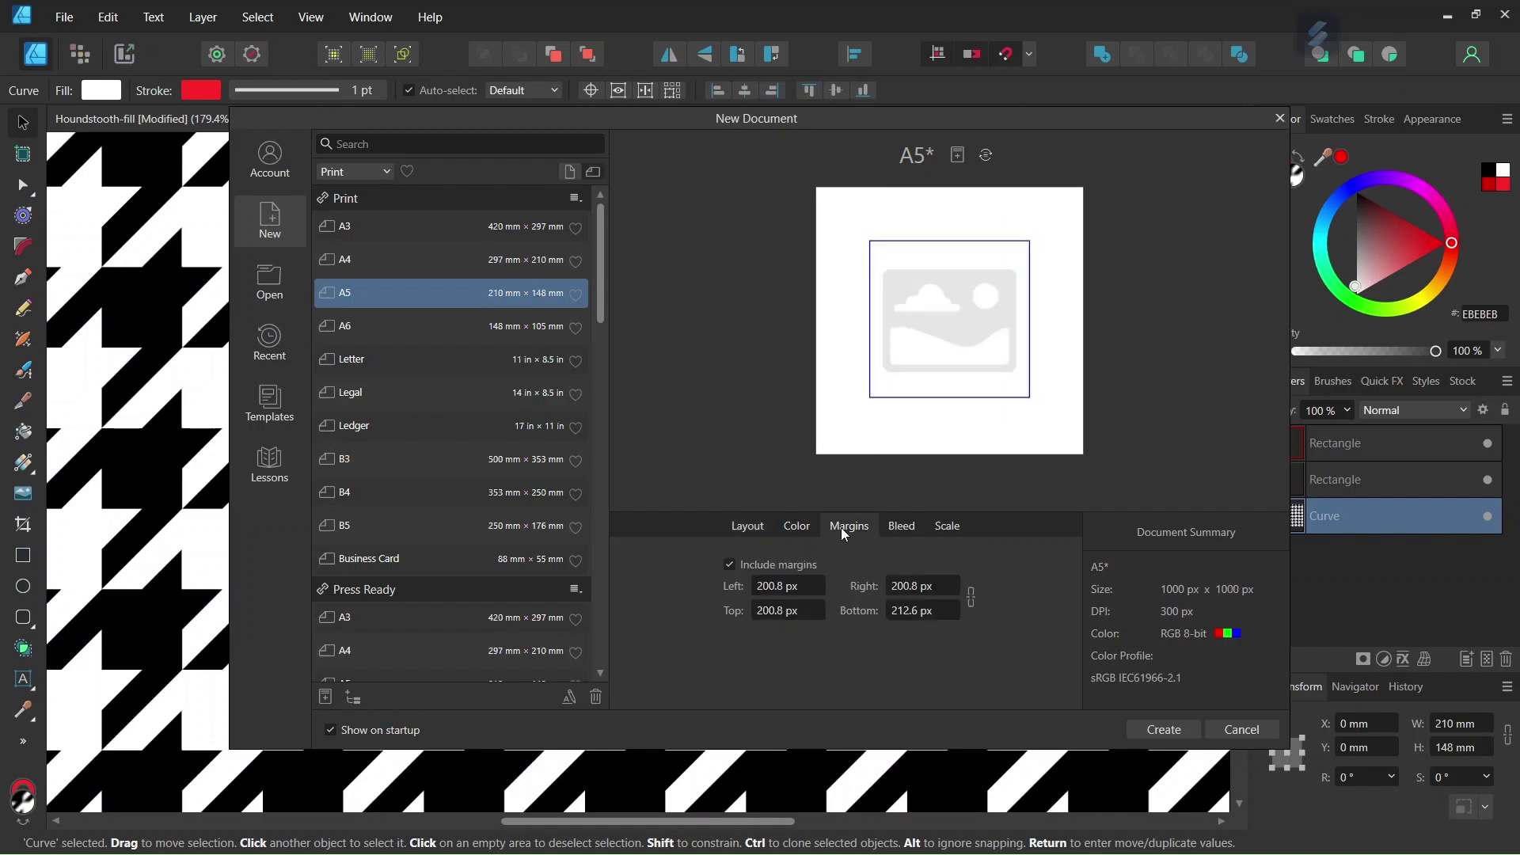
pyautogui.click(730, 565)
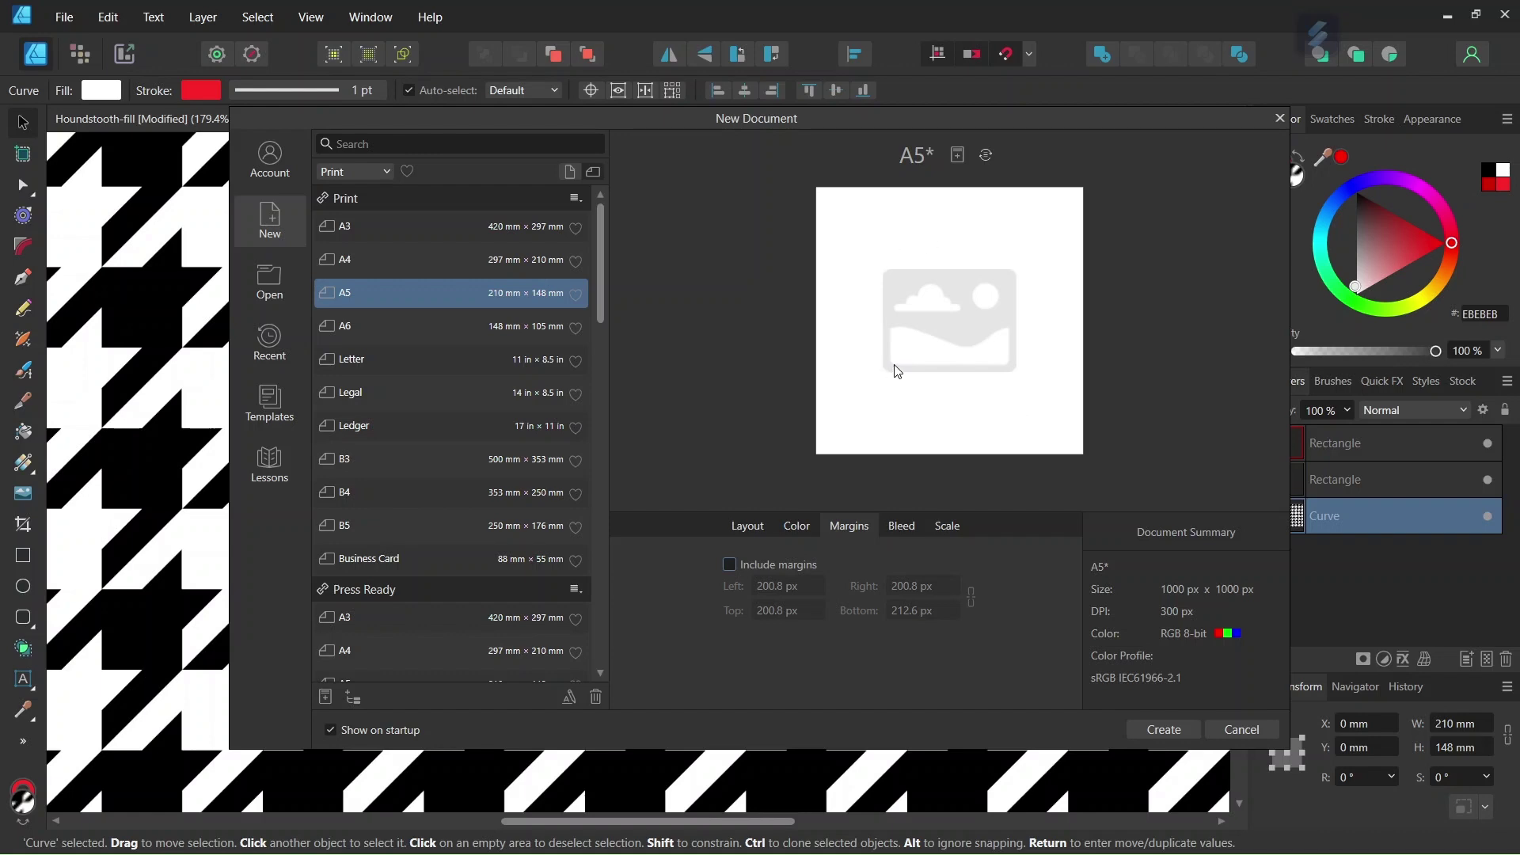
pyautogui.click(1167, 733)
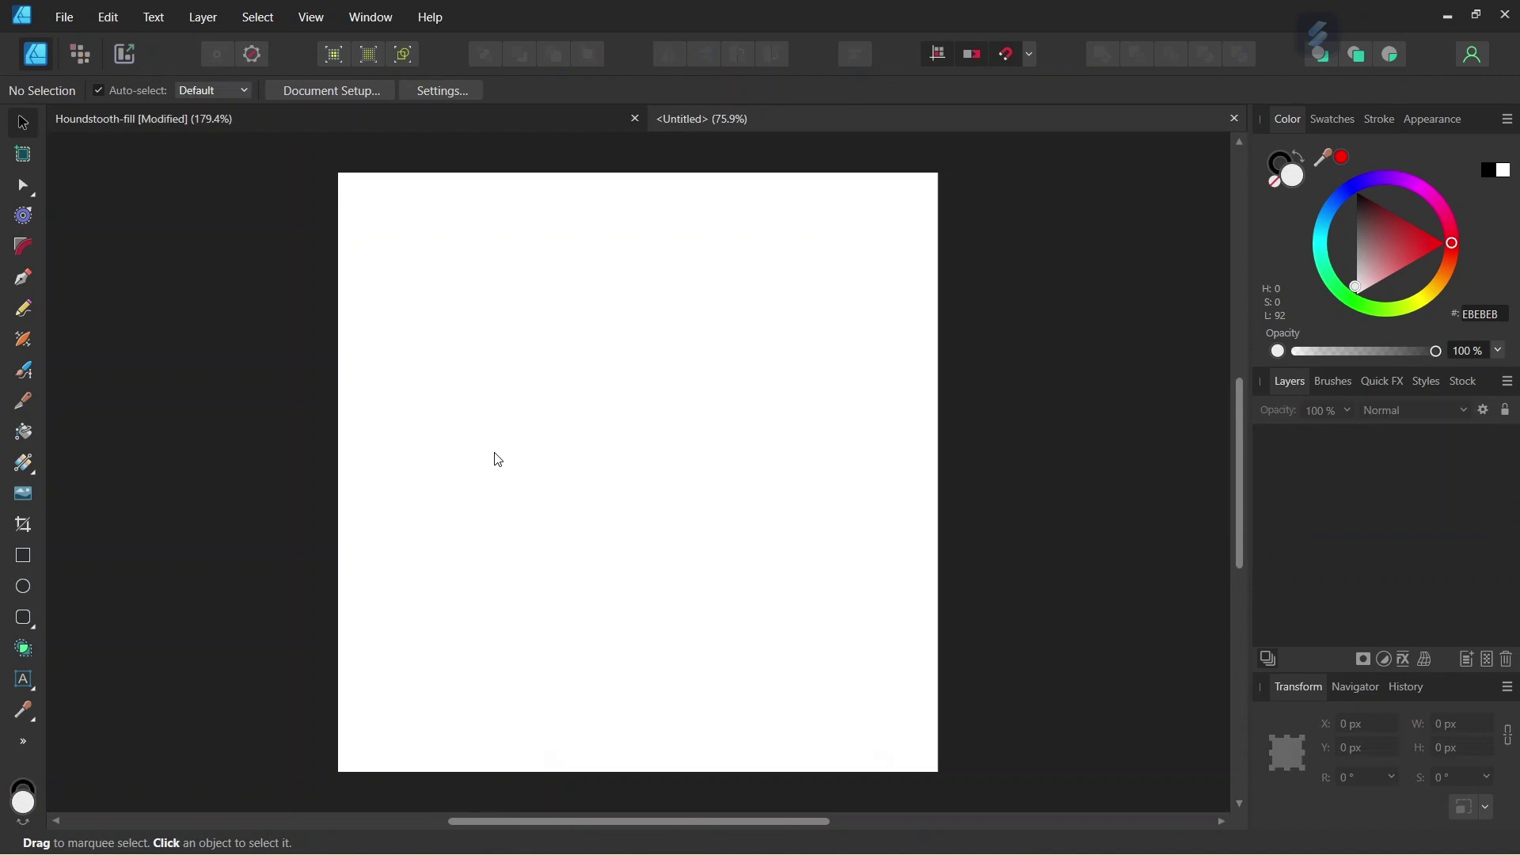
# - Show a Basic-mode grid with 100 px spacing via Grid and Axis settings
pyautogui.click(1029, 54)
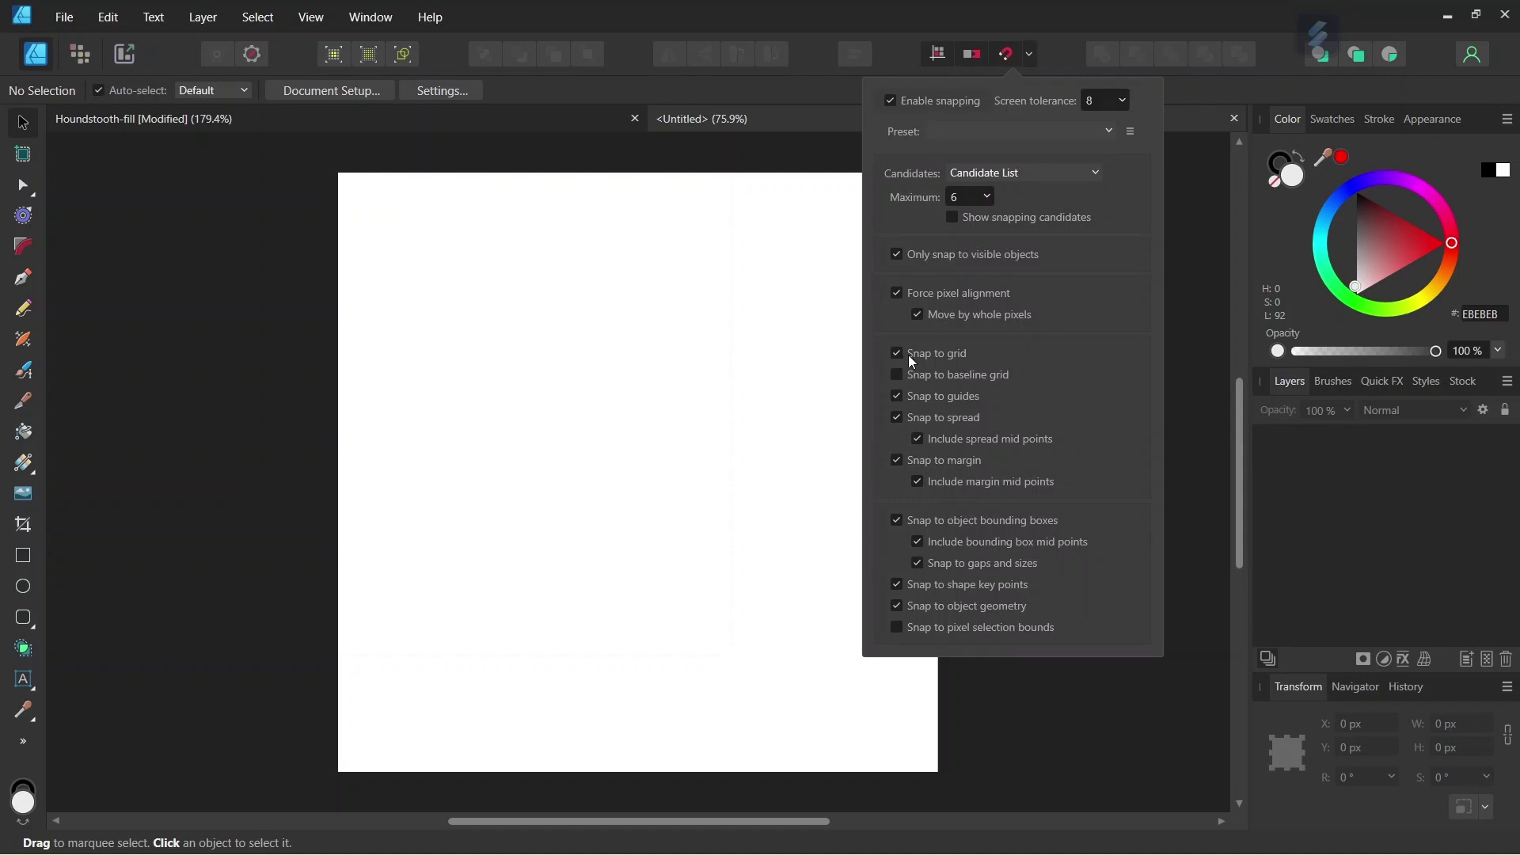
pyautogui.click(683, 422)
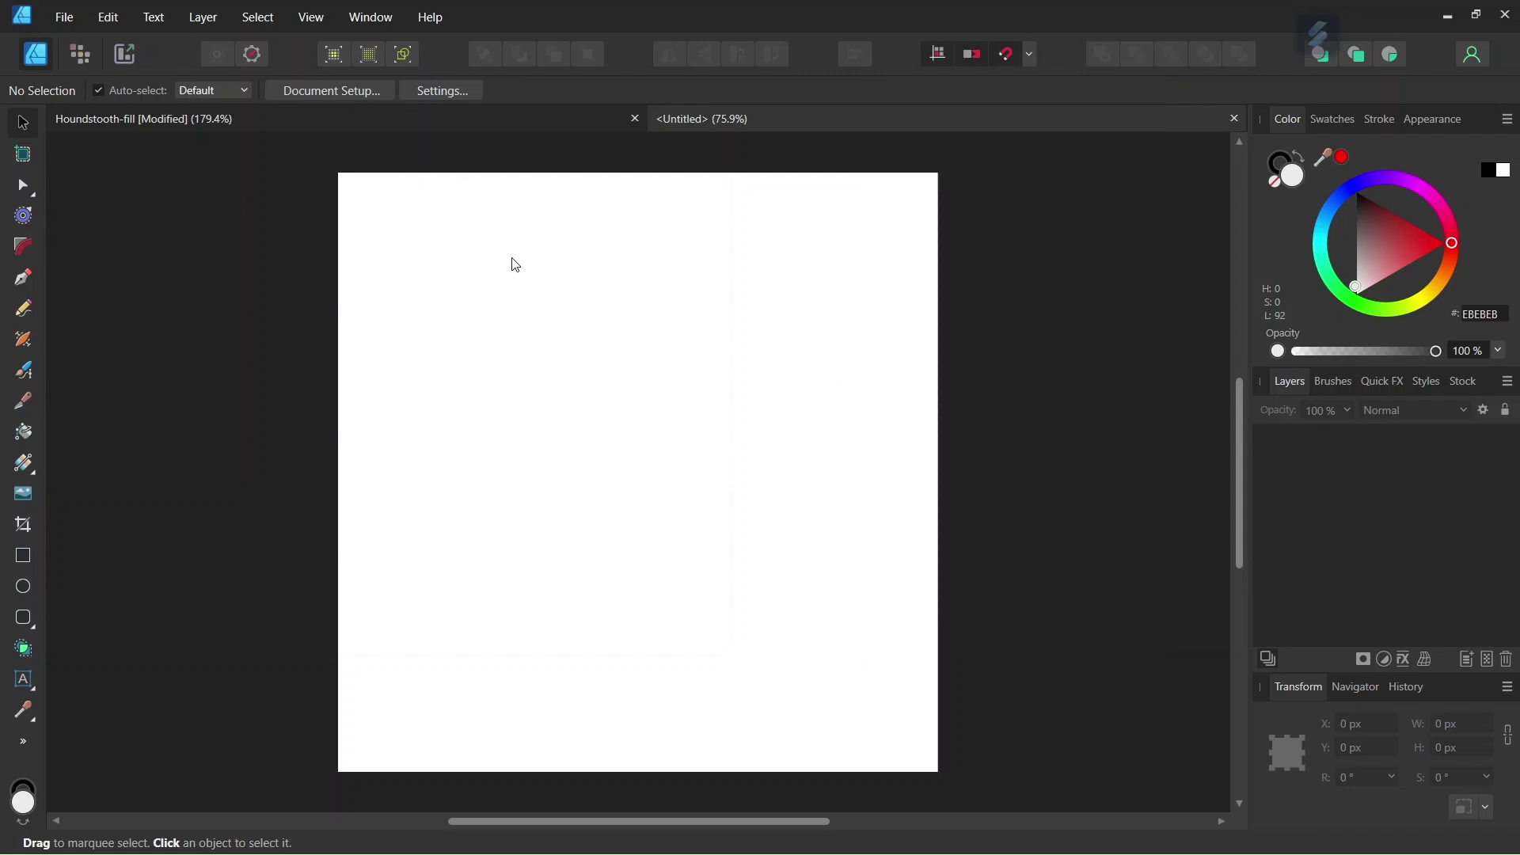
pyautogui.click(318, 31)
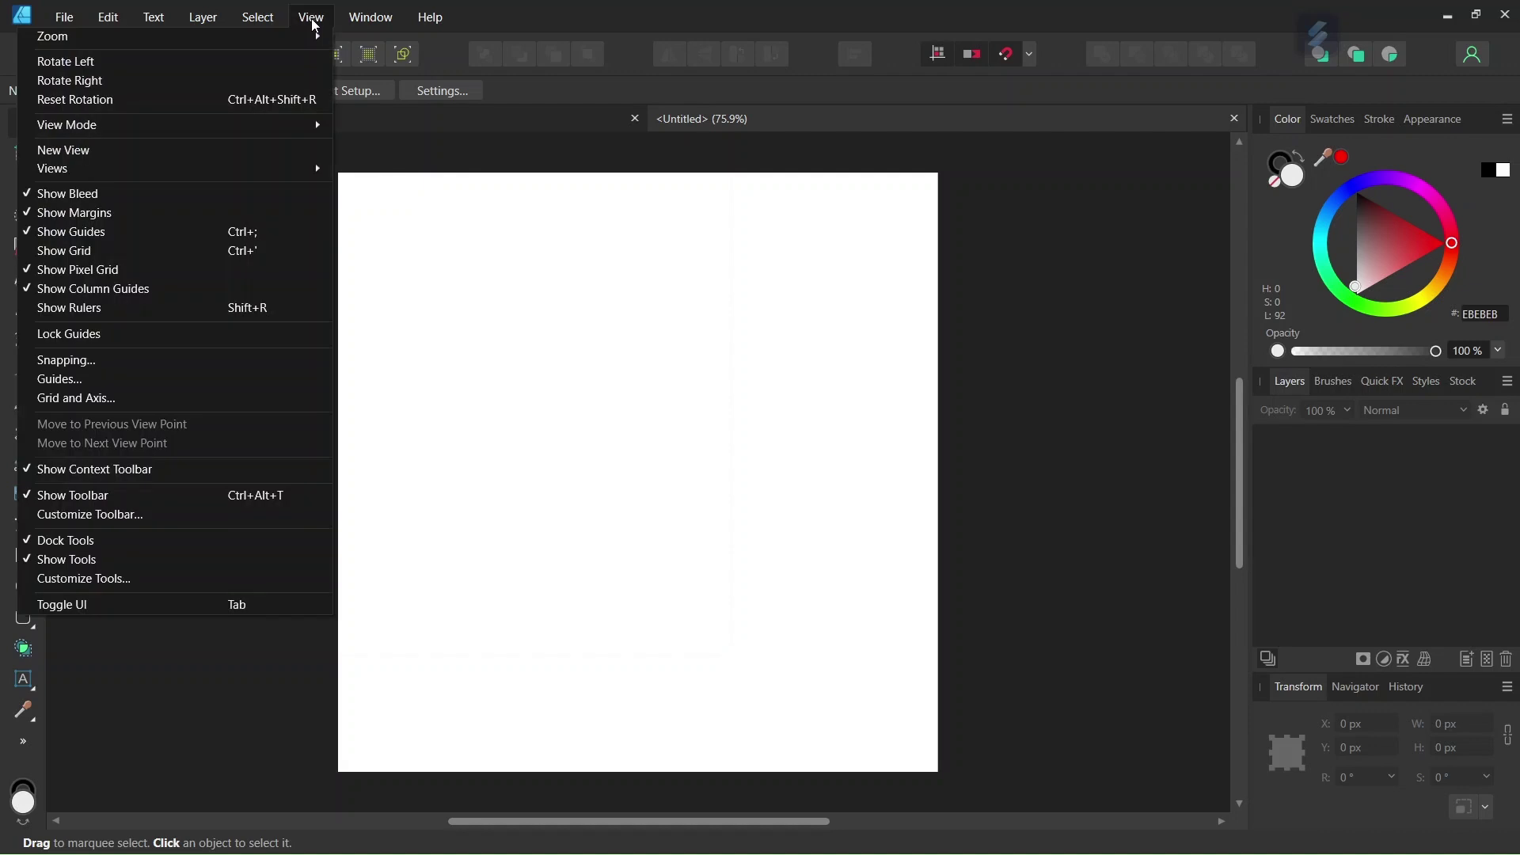
pyautogui.click(241, 398)
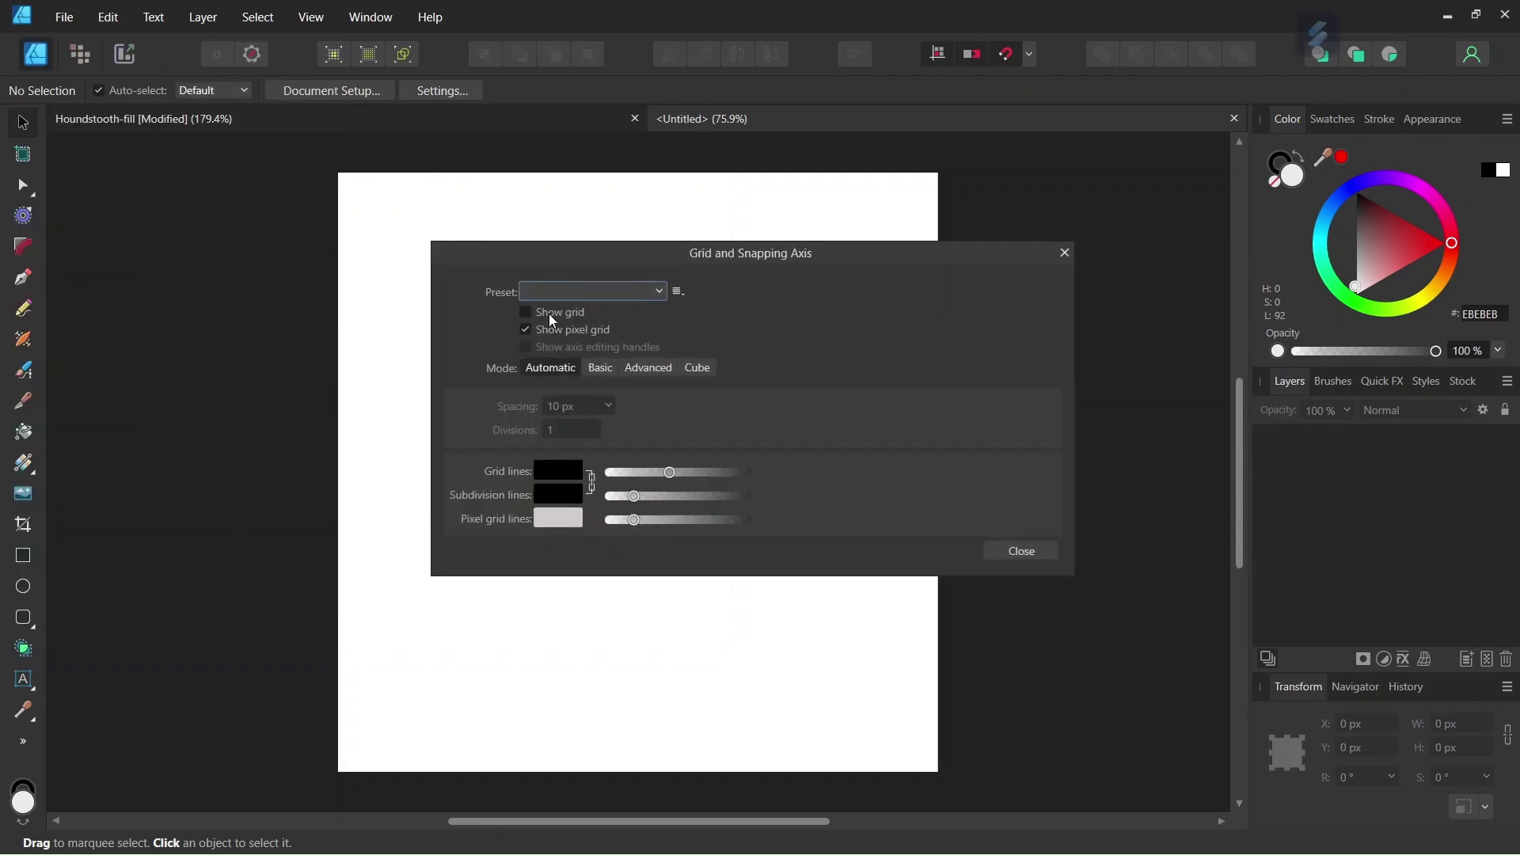
pyautogui.click(552, 316)
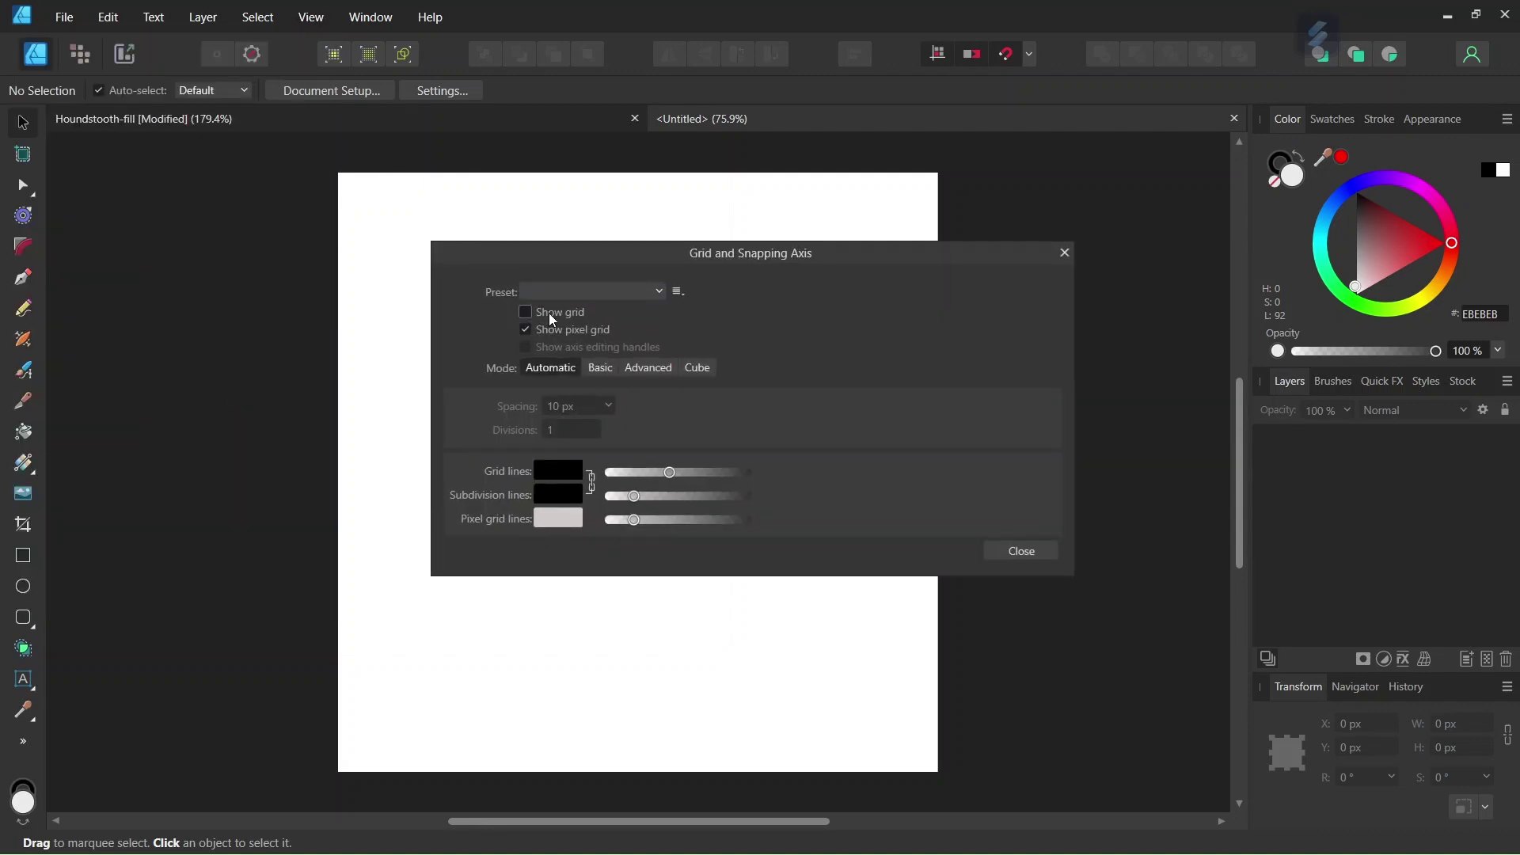
pyautogui.click(601, 369)
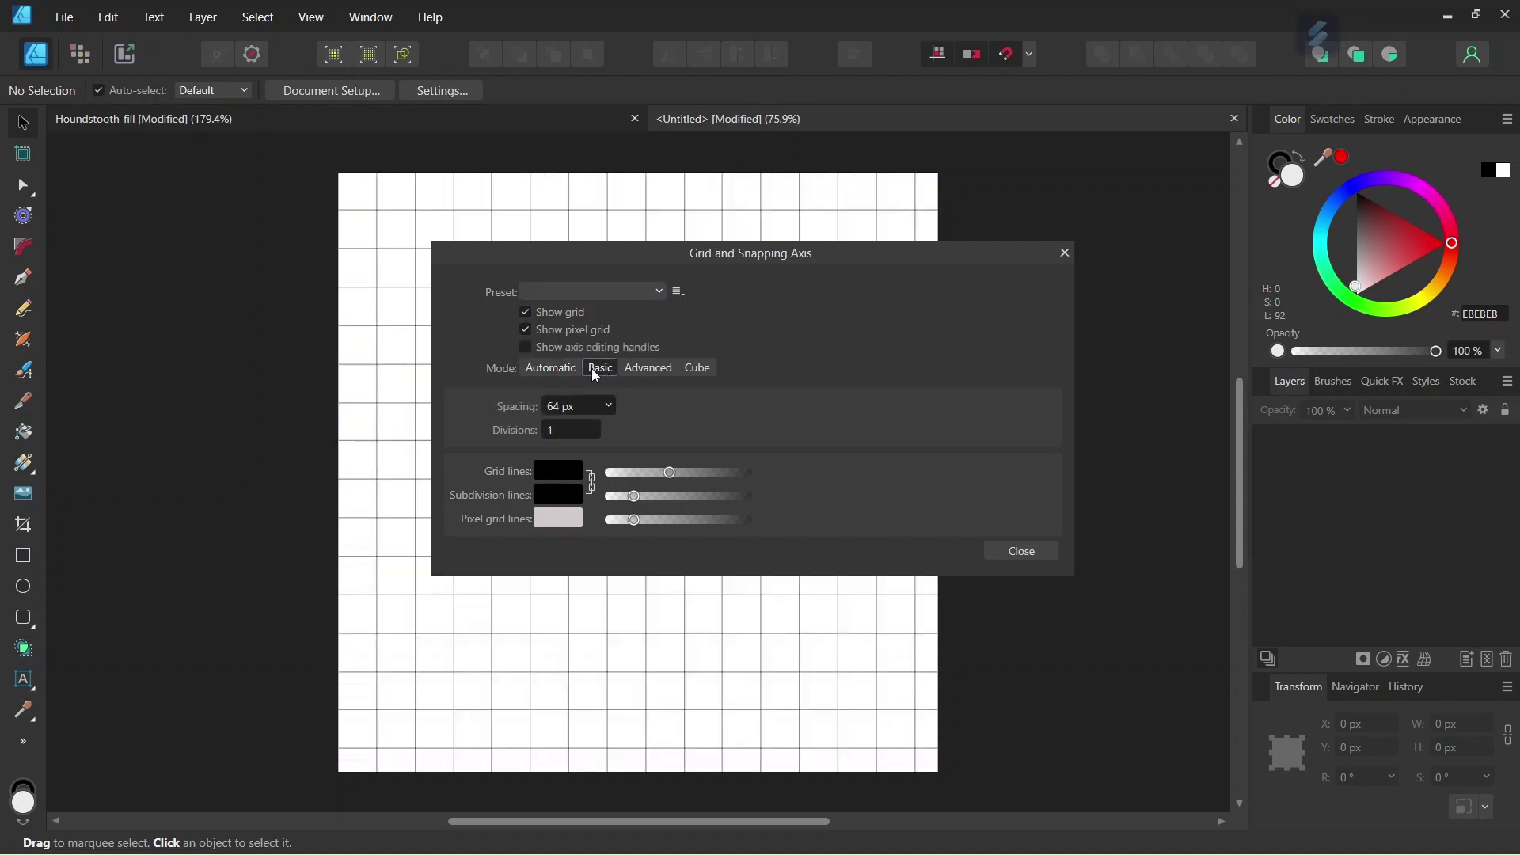
pyautogui.click(574, 410)
pyautogui.write('100')
pyautogui.click(1022, 553)
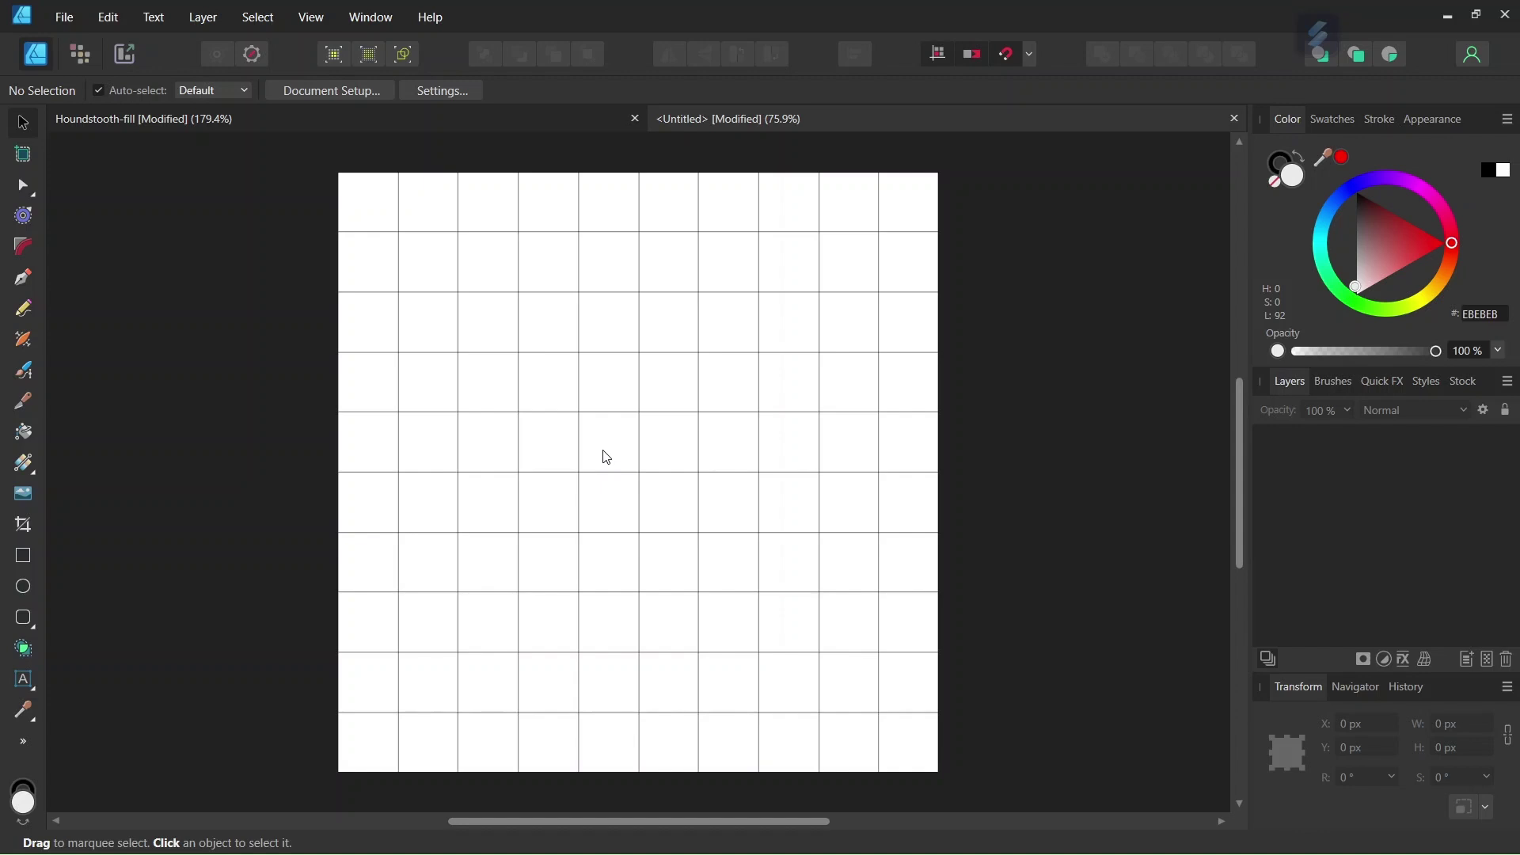
# - Draw a black, stroke-free 200 × 200 px square at 300, 300 px on the grid
pyautogui.scroll(1, 598, 449)
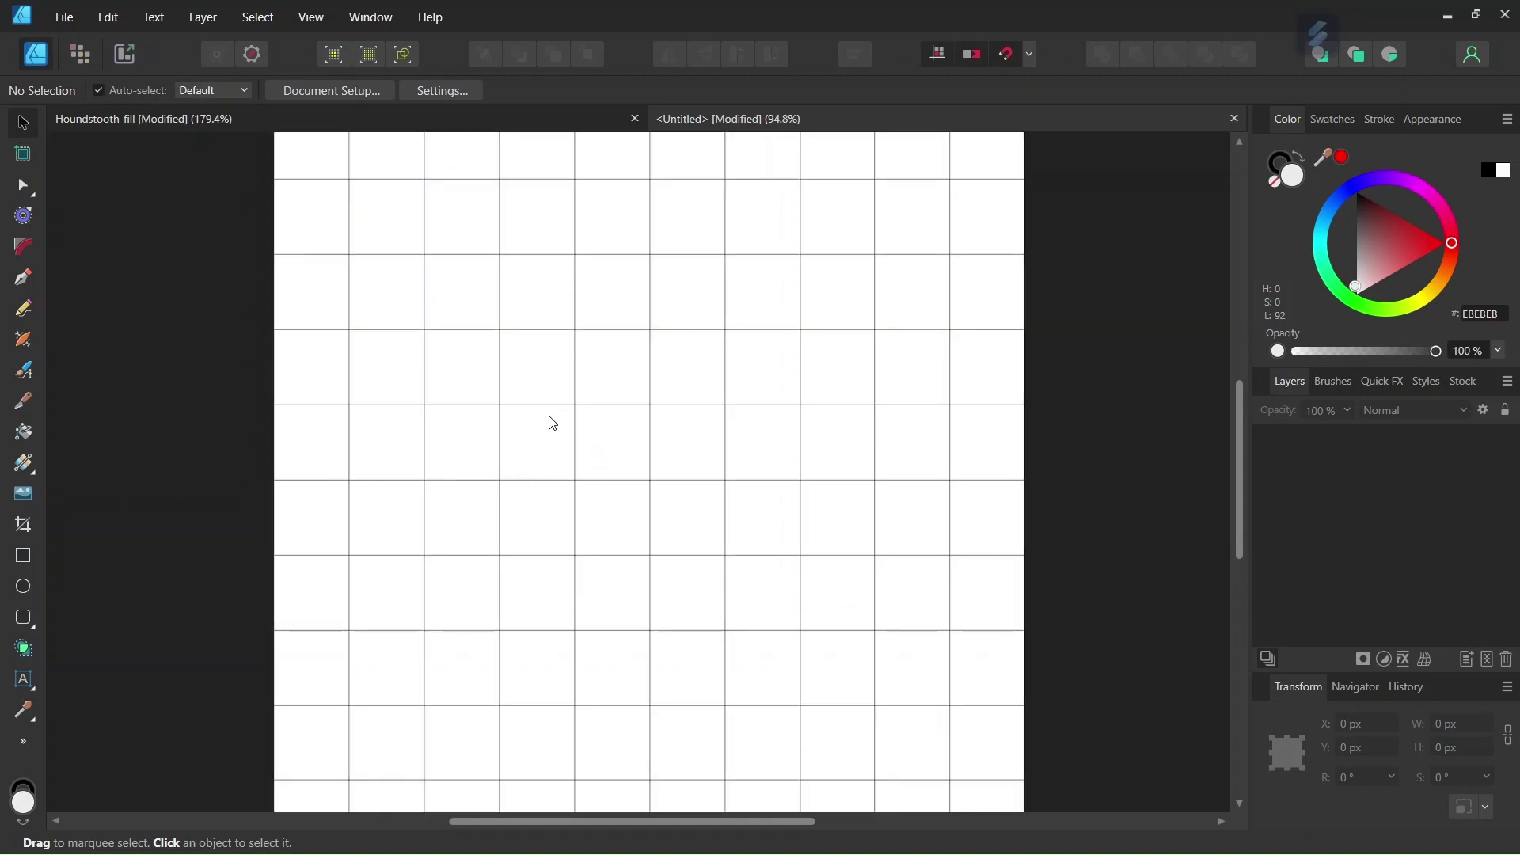
pyautogui.click(30, 559)
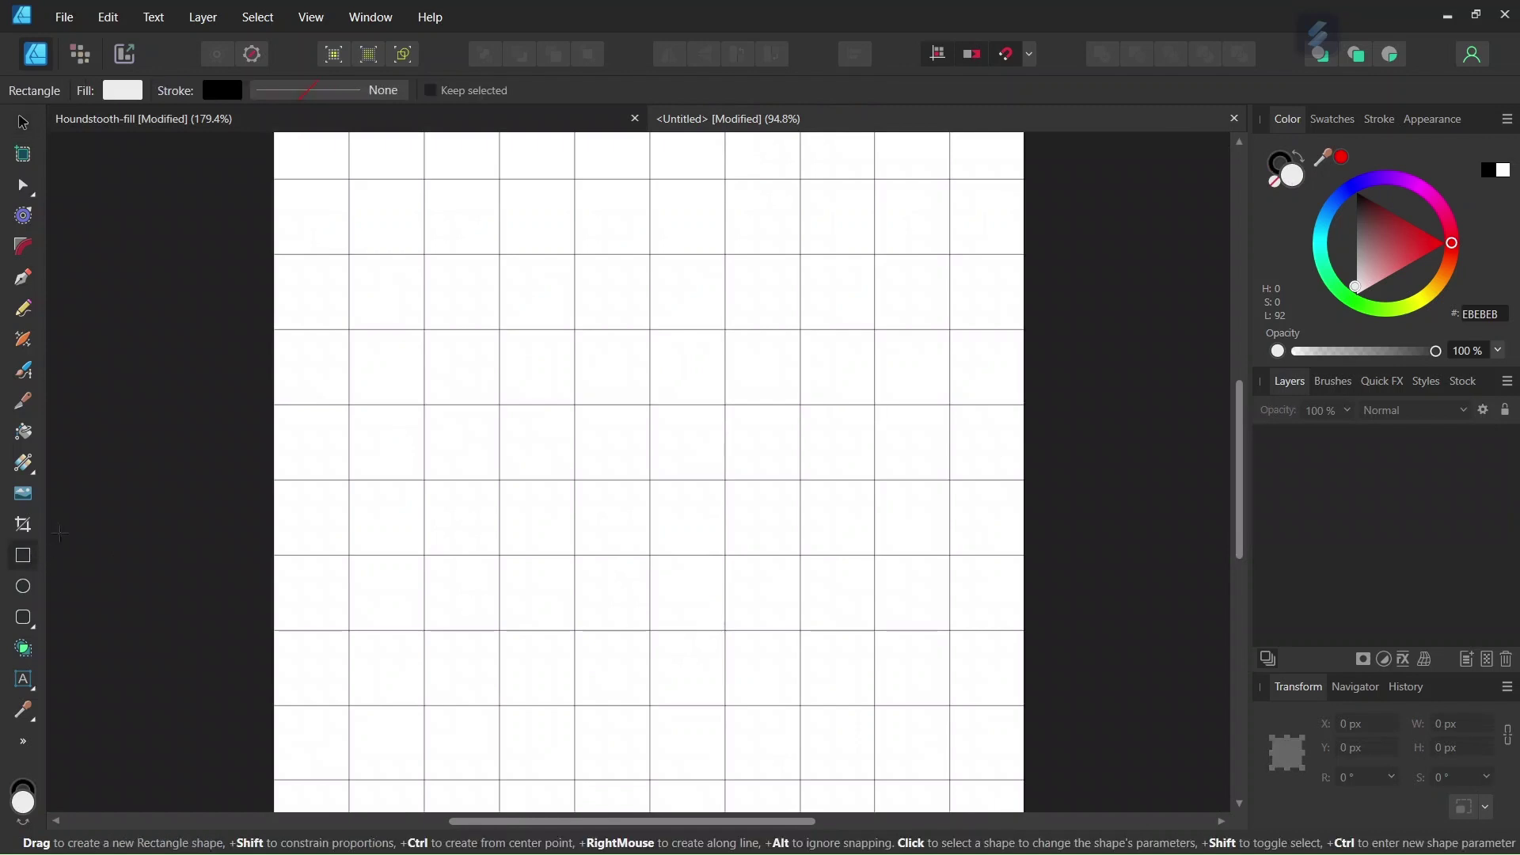
pyautogui.click(122, 90)
pyautogui.moveTo(247, 277); pyautogui.dragTo(336, 358)
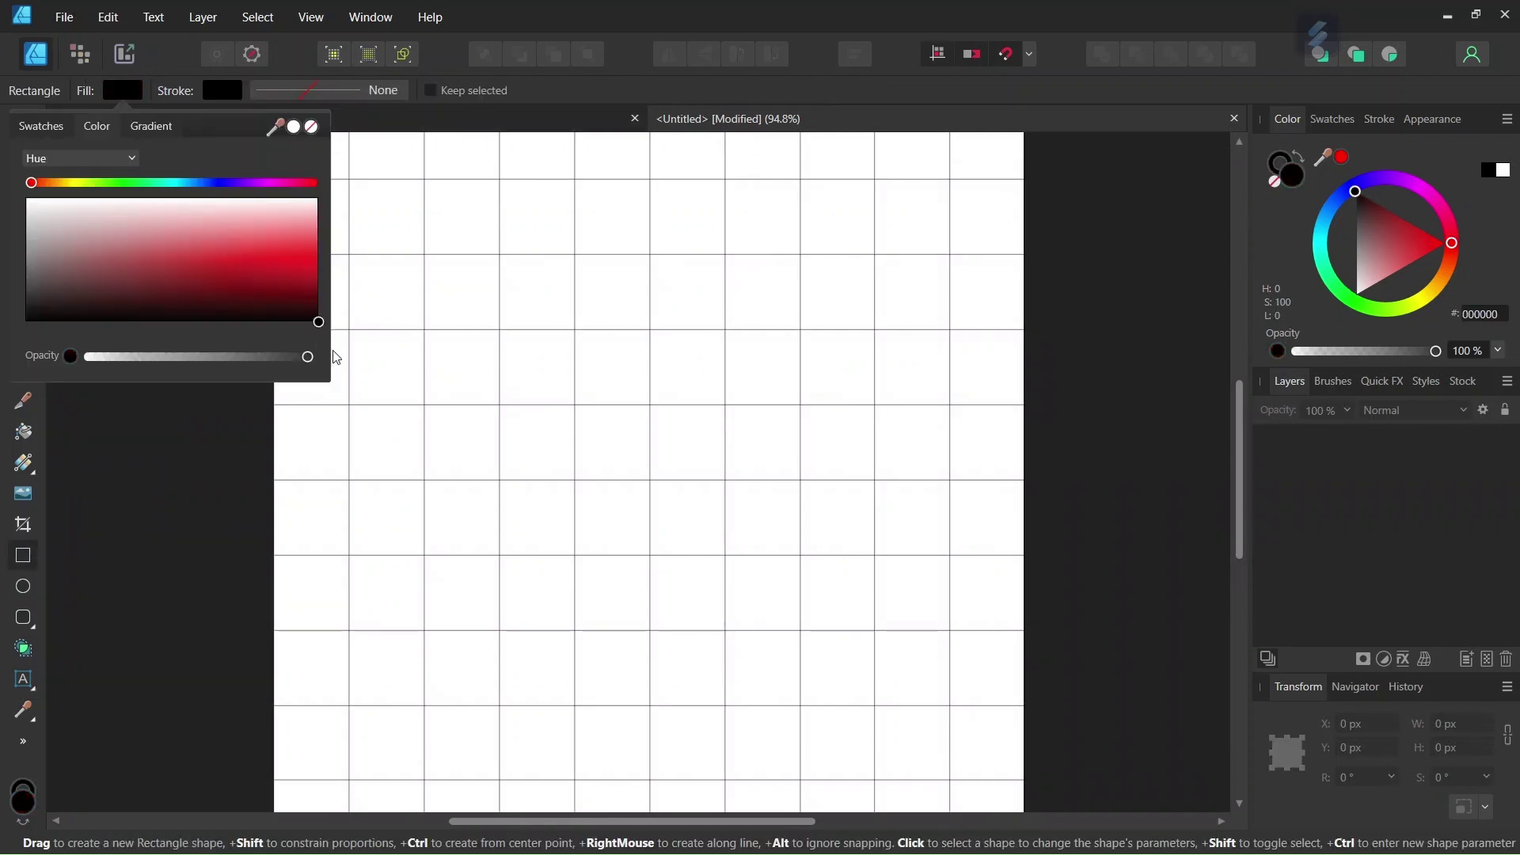
pyautogui.click(222, 90)
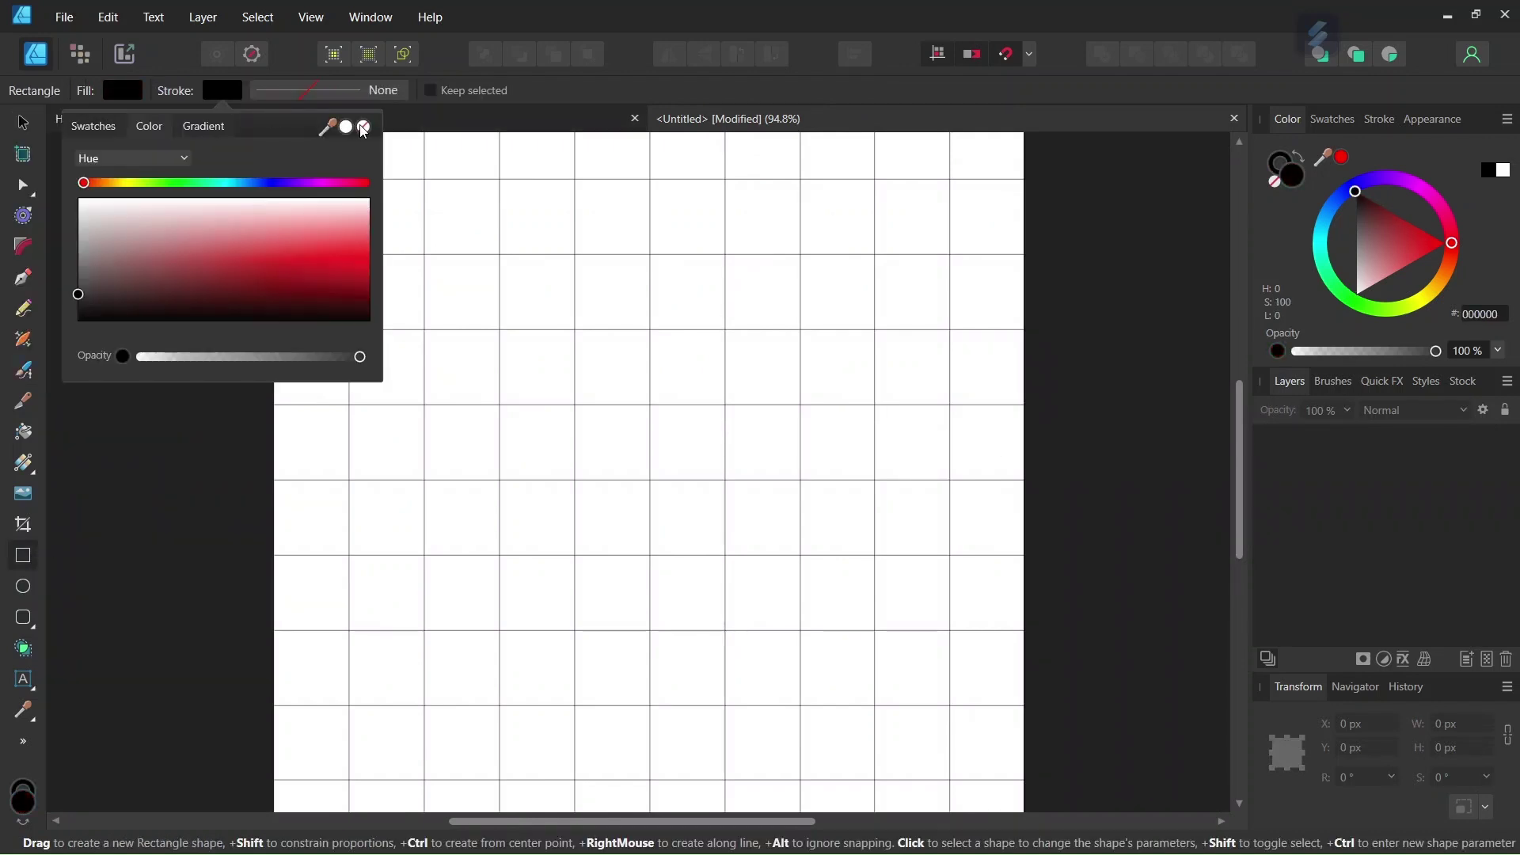
pyautogui.click(362, 128)
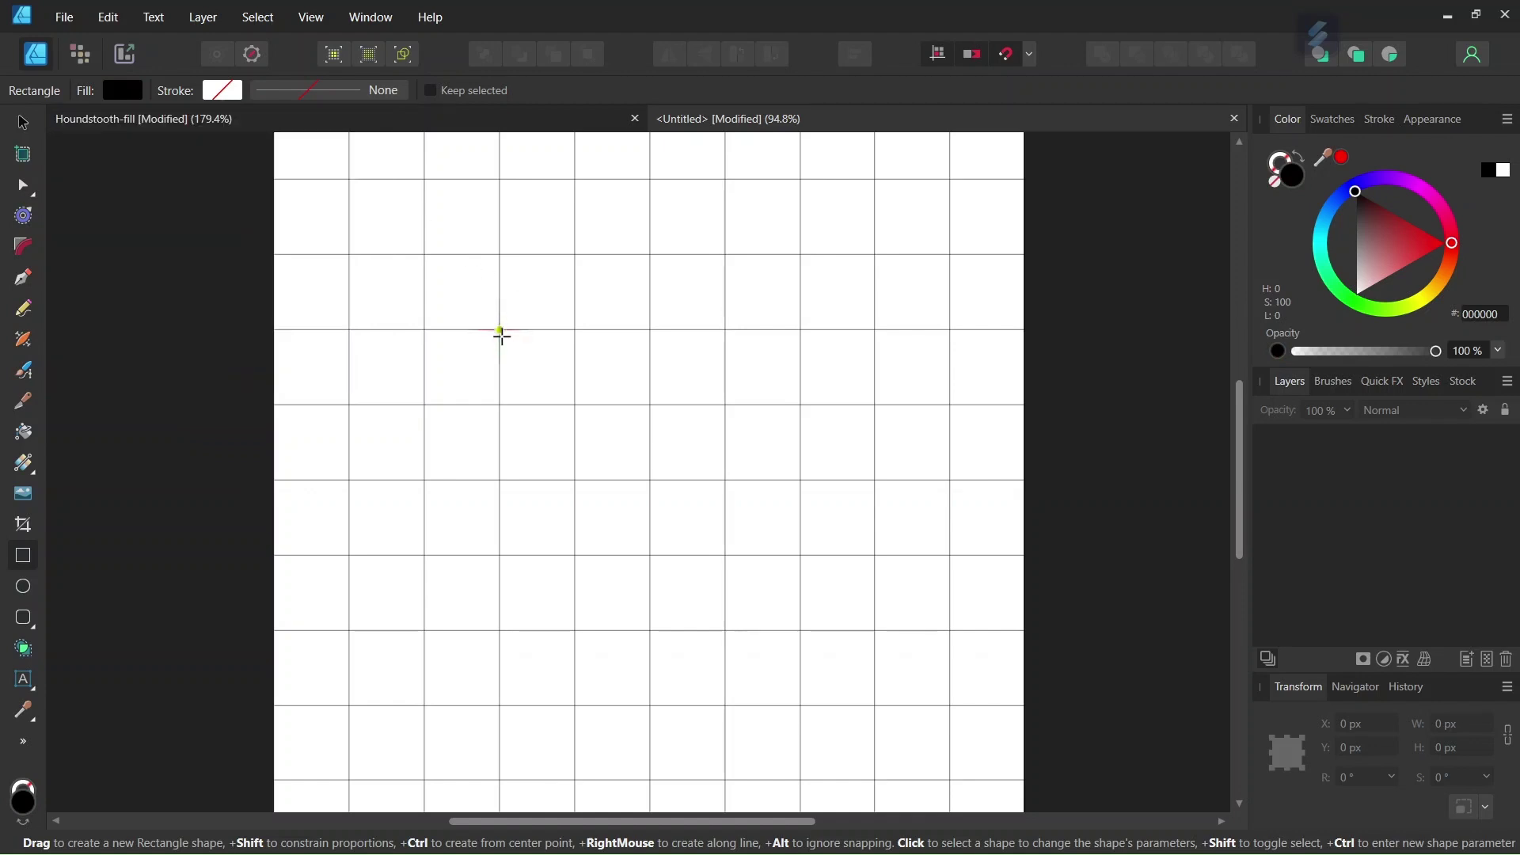
pyautogui.moveTo(502, 334); pyautogui.dragTo(649, 480)
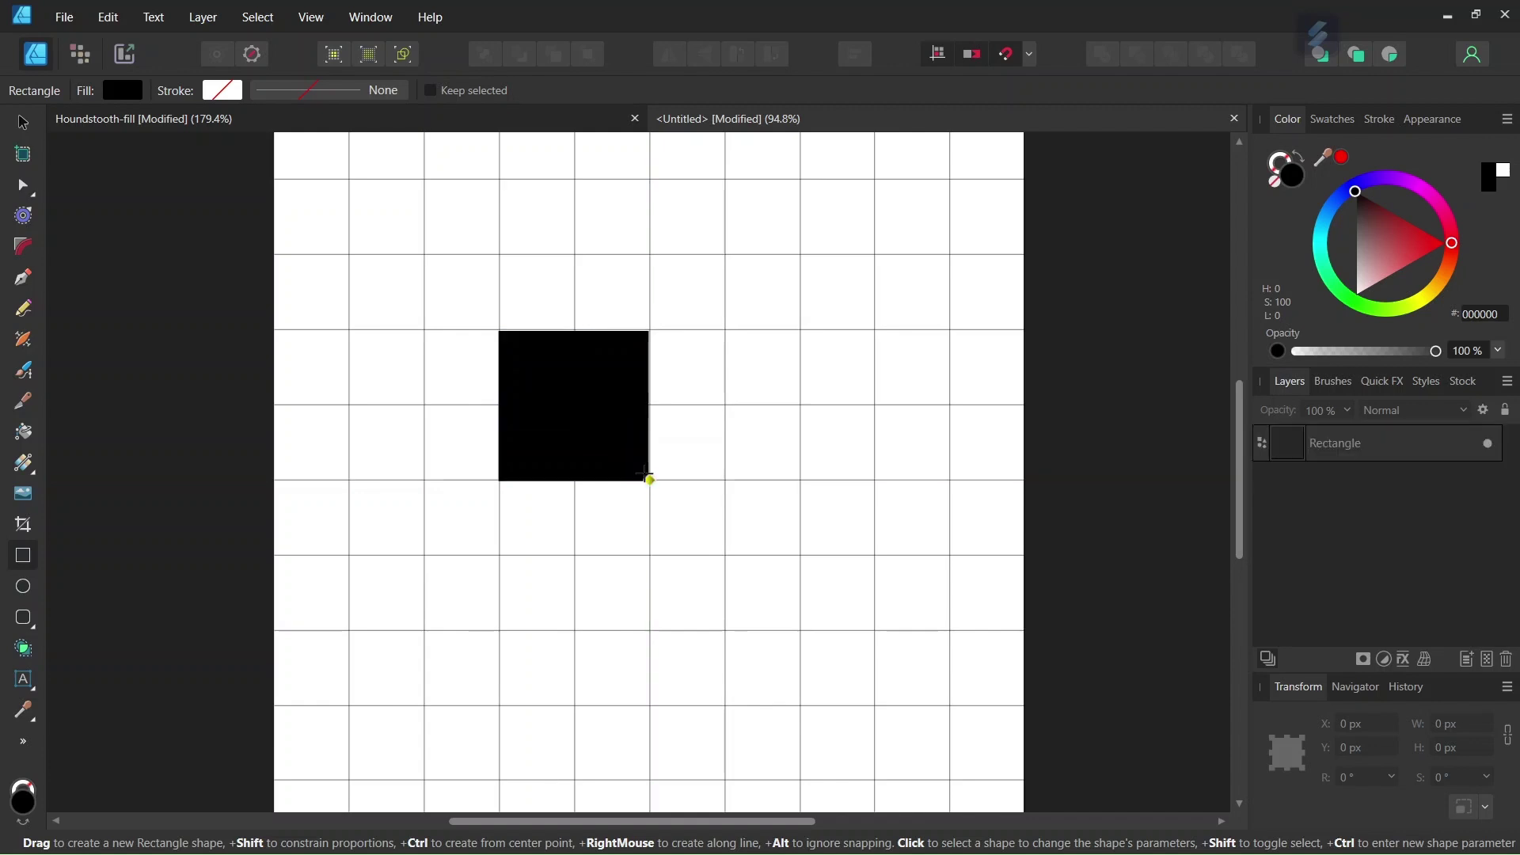
# - Select the square to confirm its size, comparing against the Houndstooth-fill document
pyautogui.press('v')
pyautogui.click(552, 376)
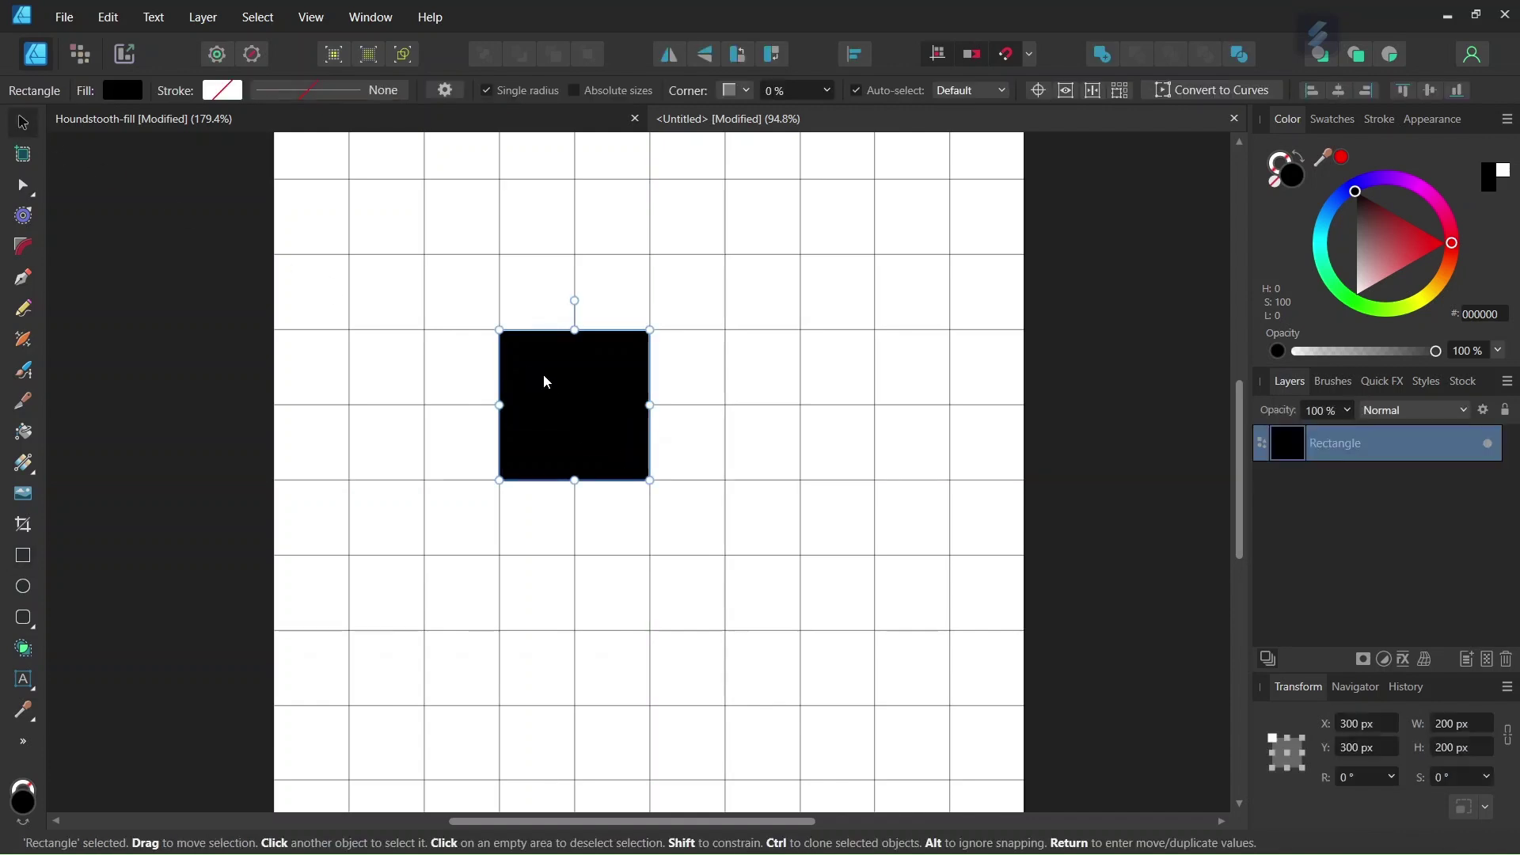
pyautogui.scroll(1, 593, 386)
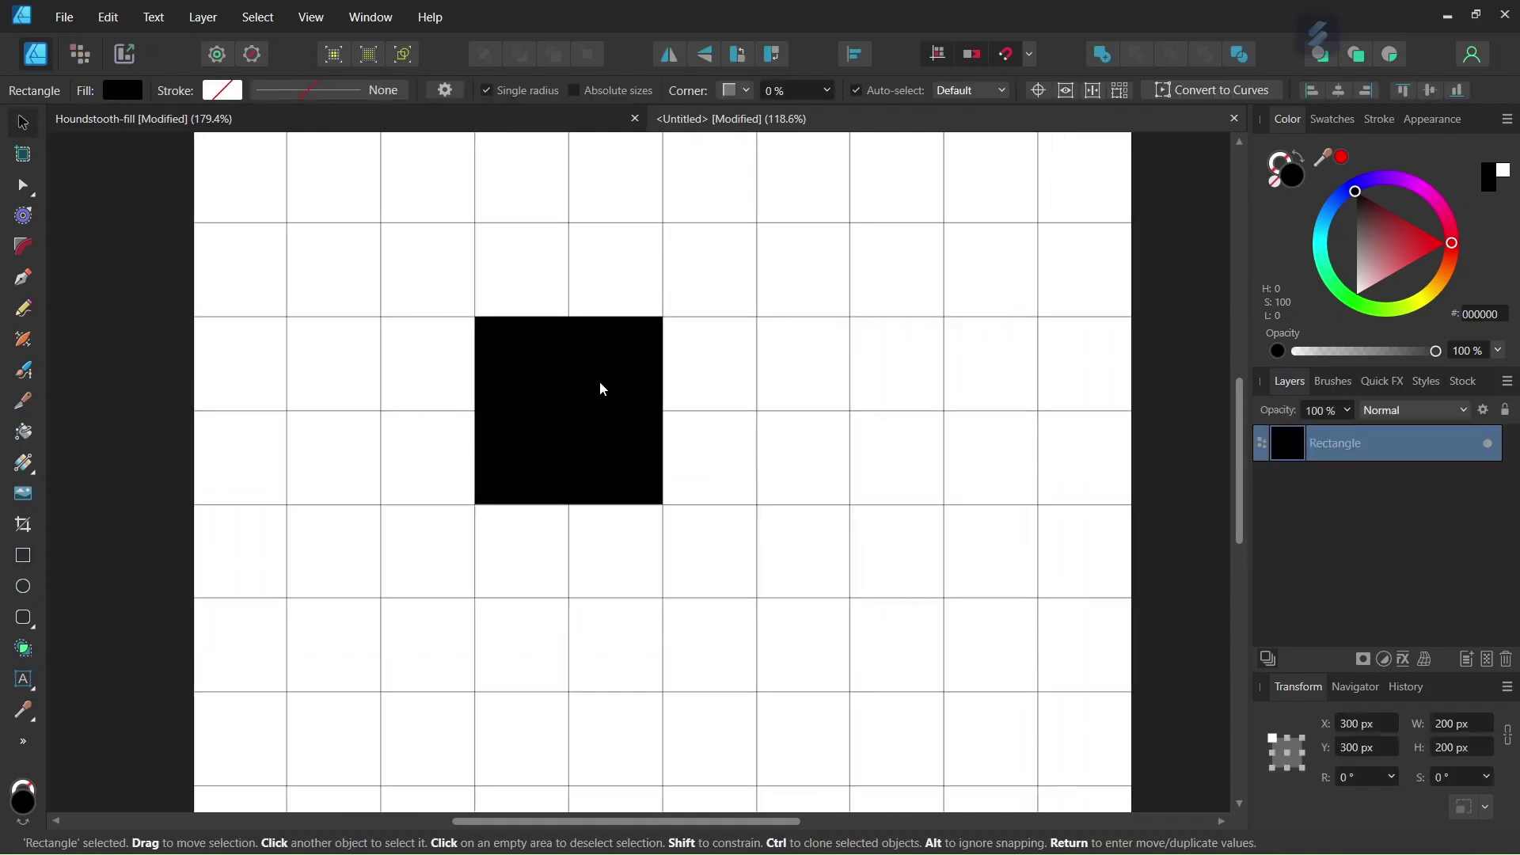
pyautogui.click(285, 118)
pyautogui.click(713, 119)
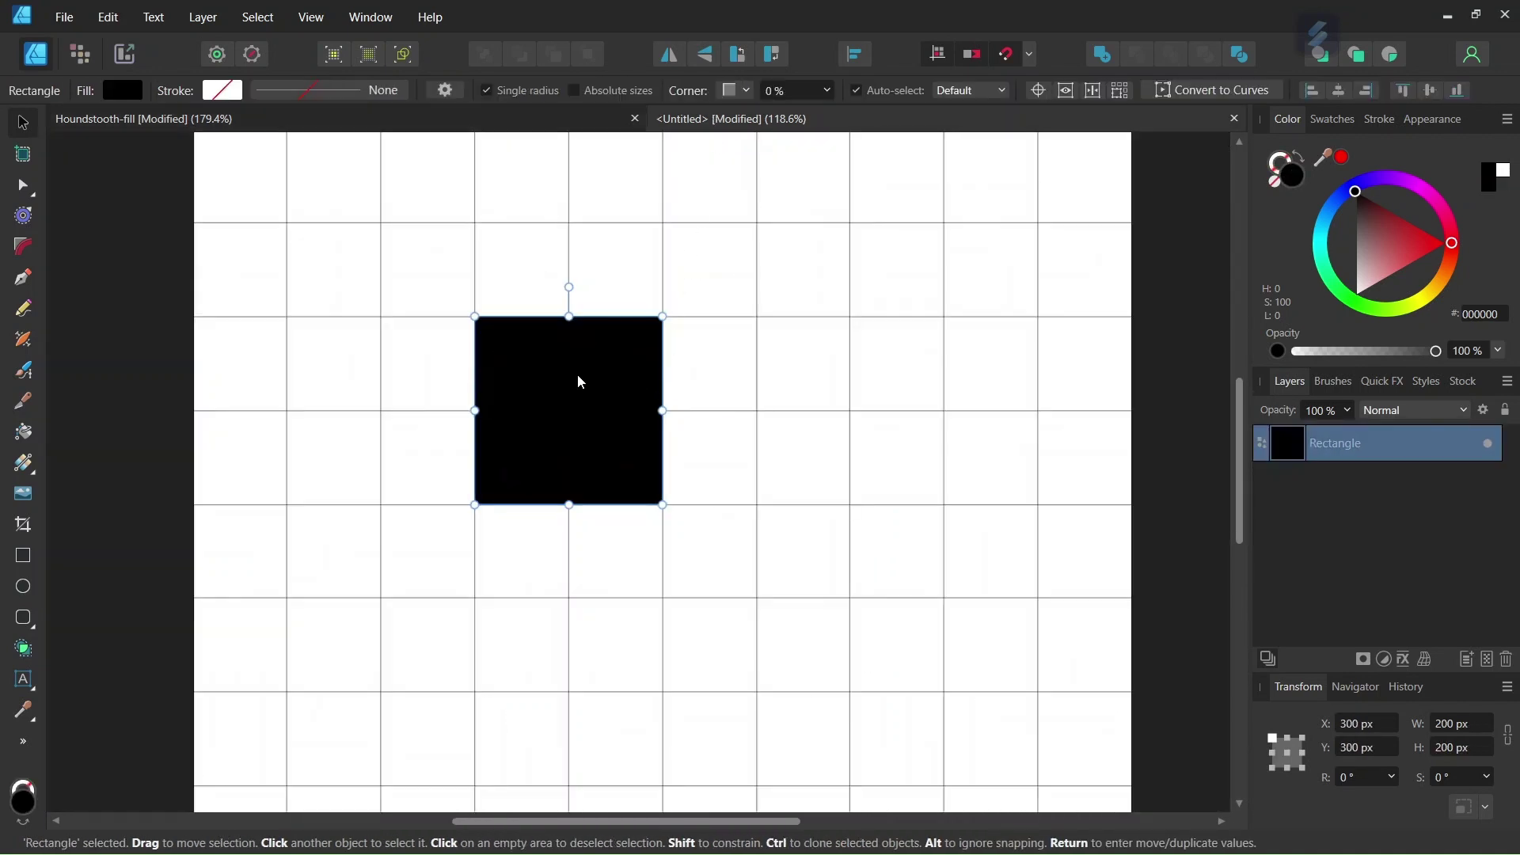
# - Pen-draw an angled shape from the square's top-edge midpoint round to its right edge, filled black
pyautogui.click(23, 277)
pyautogui.scroll(1, 705, 356)
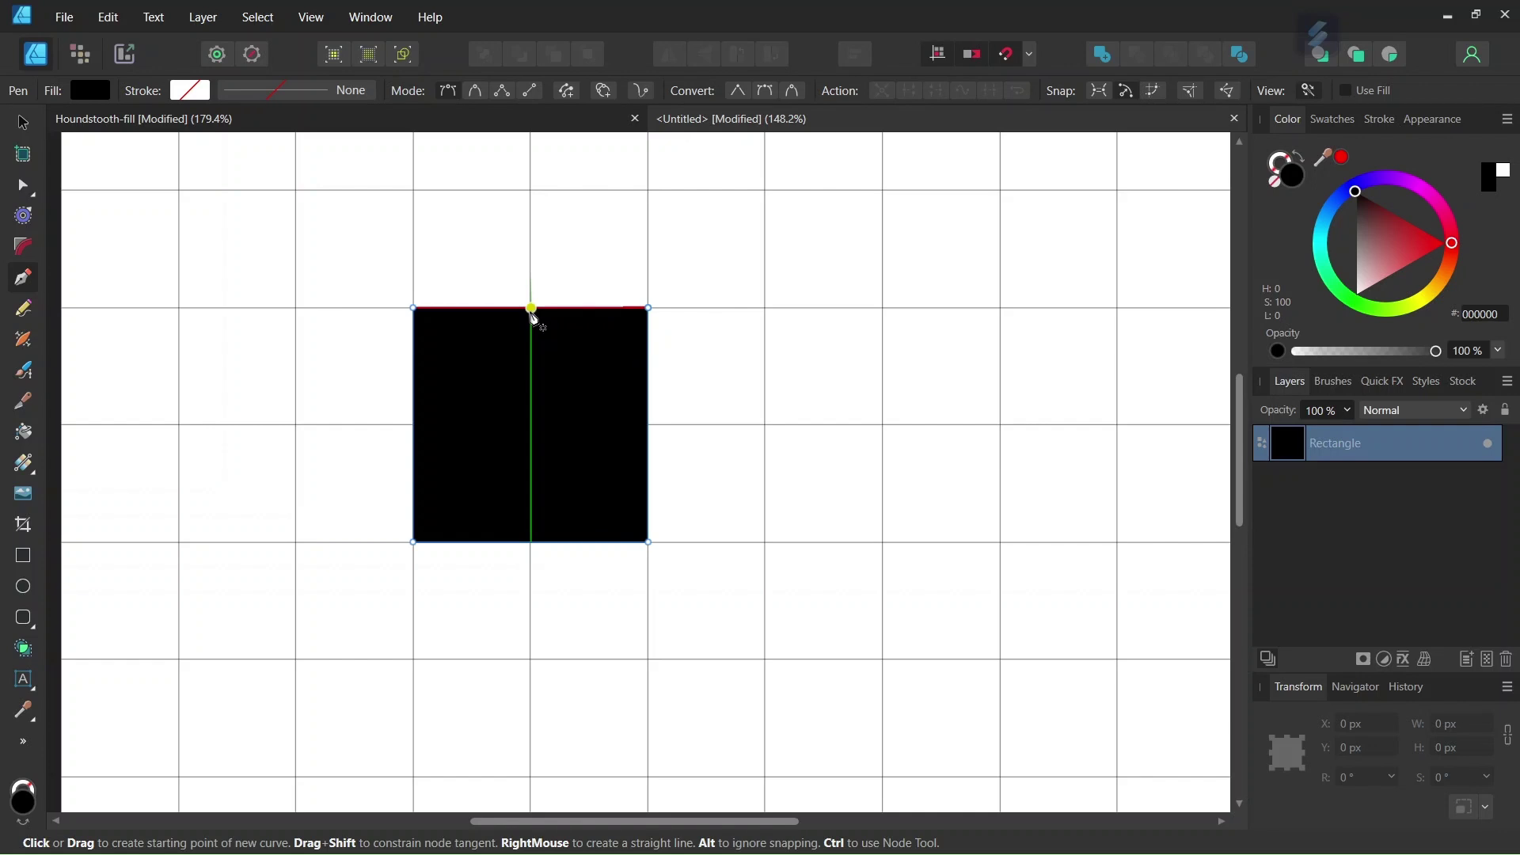
pyautogui.click(531, 308)
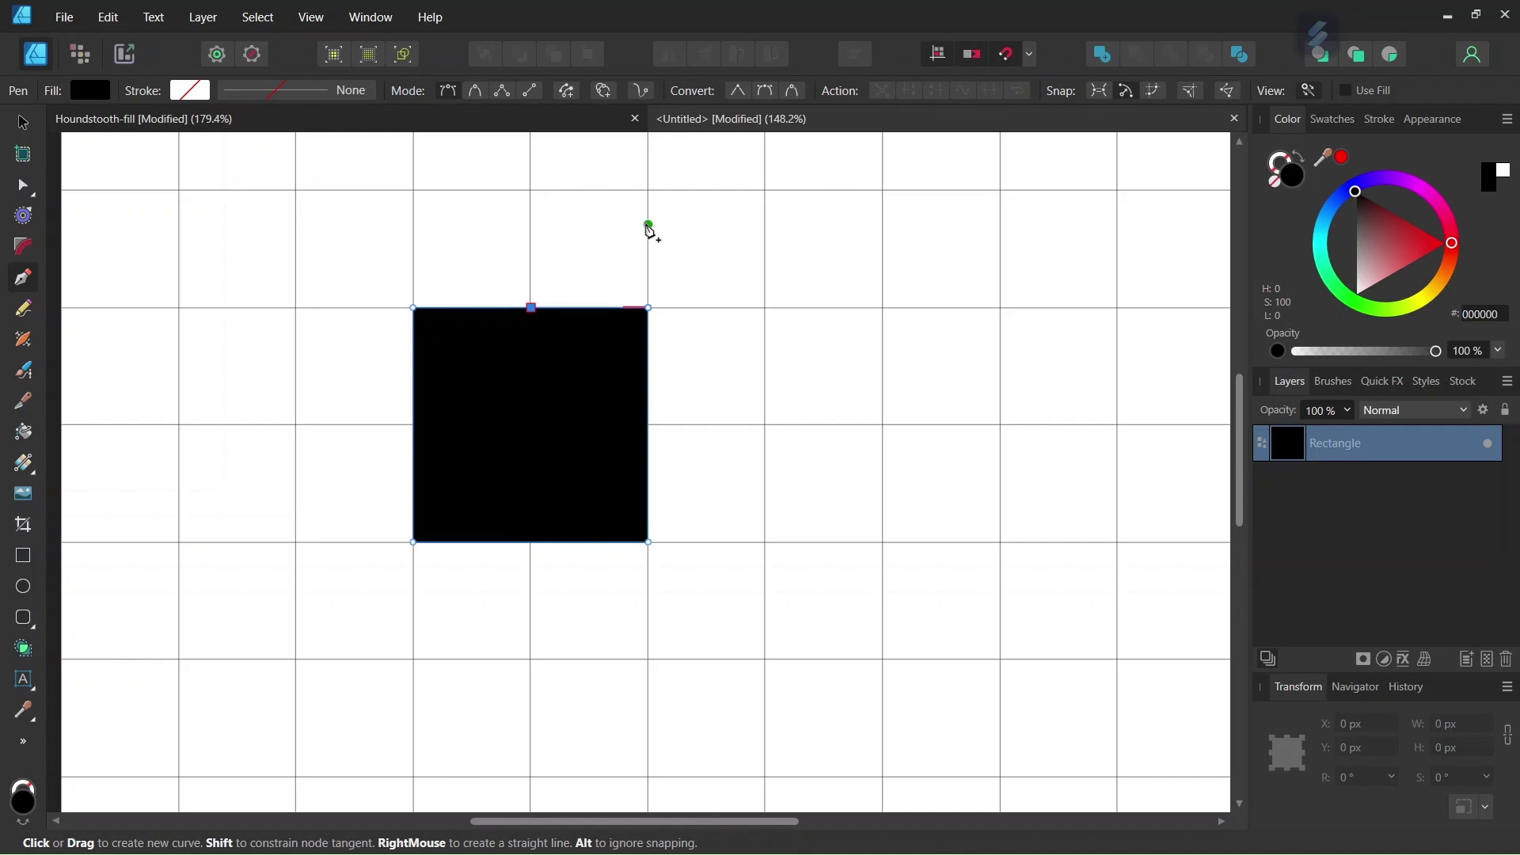
pyautogui.click(650, 191)
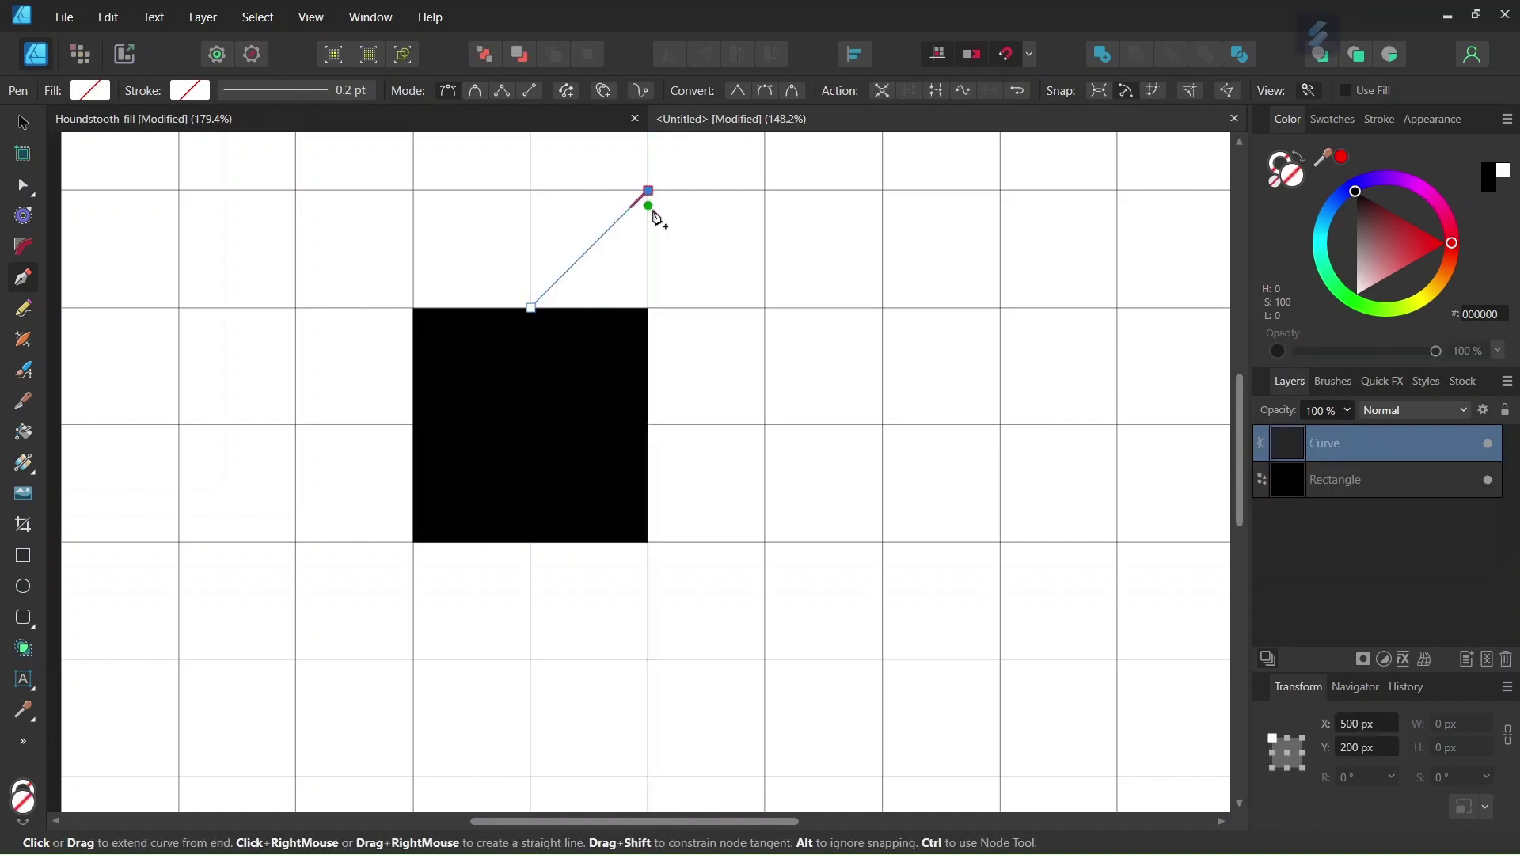
pyautogui.click(651, 310)
pyautogui.click(766, 311)
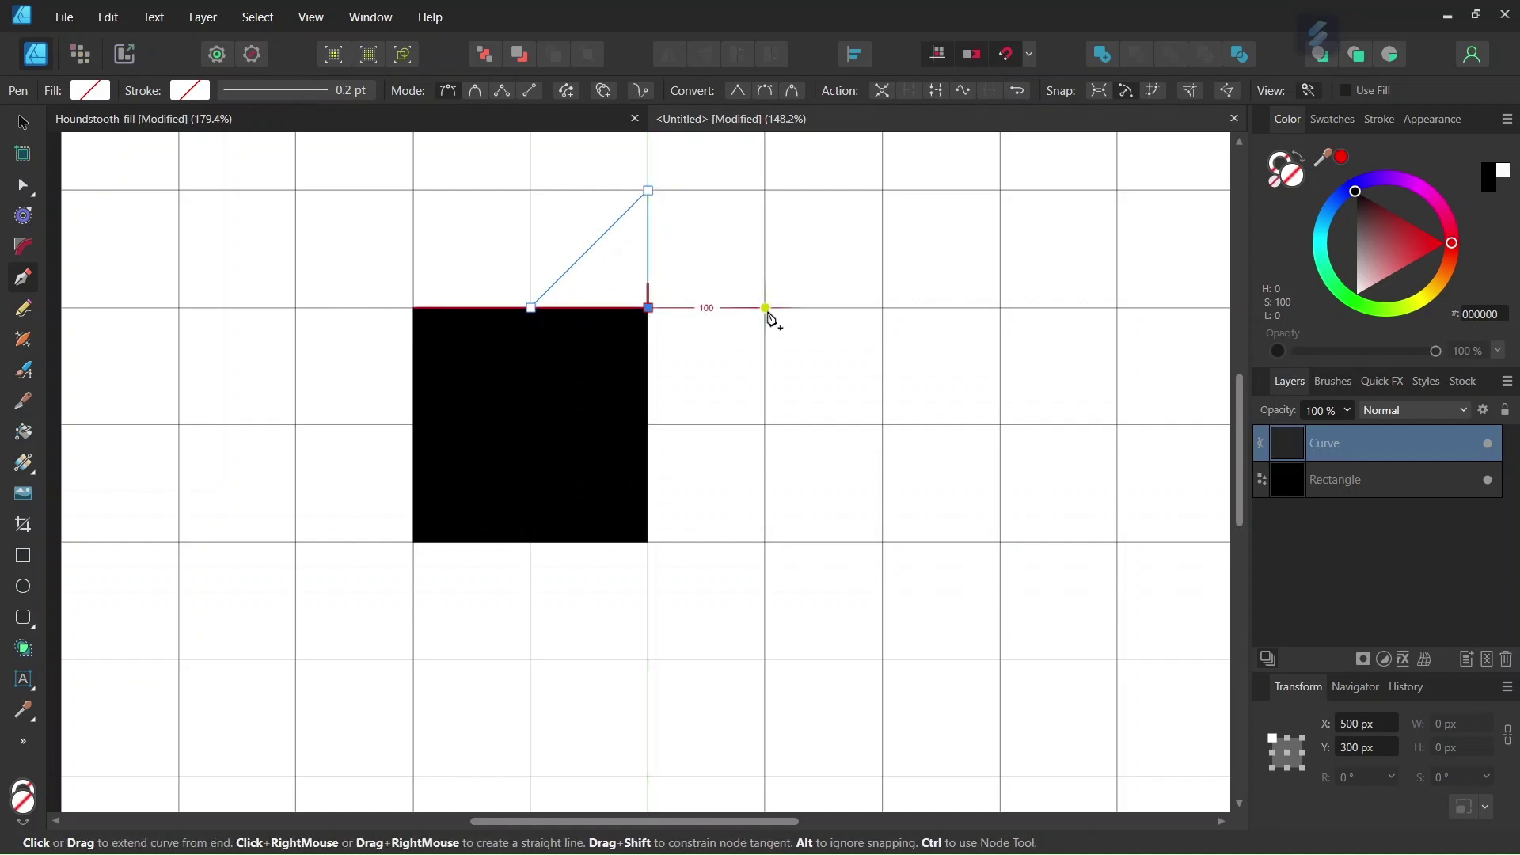
pyautogui.click(650, 428)
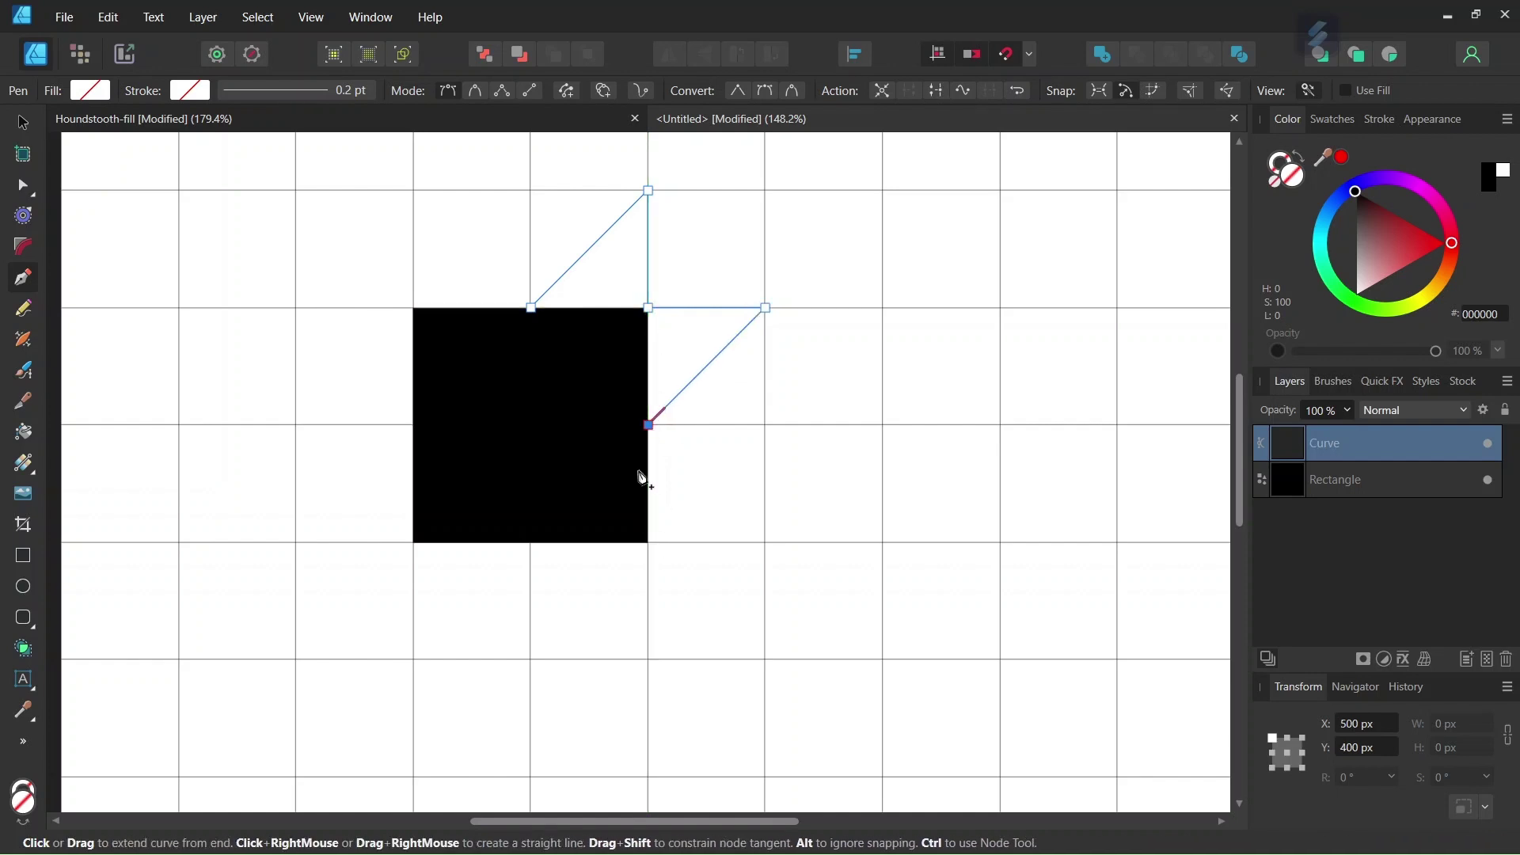
pyautogui.click(532, 311)
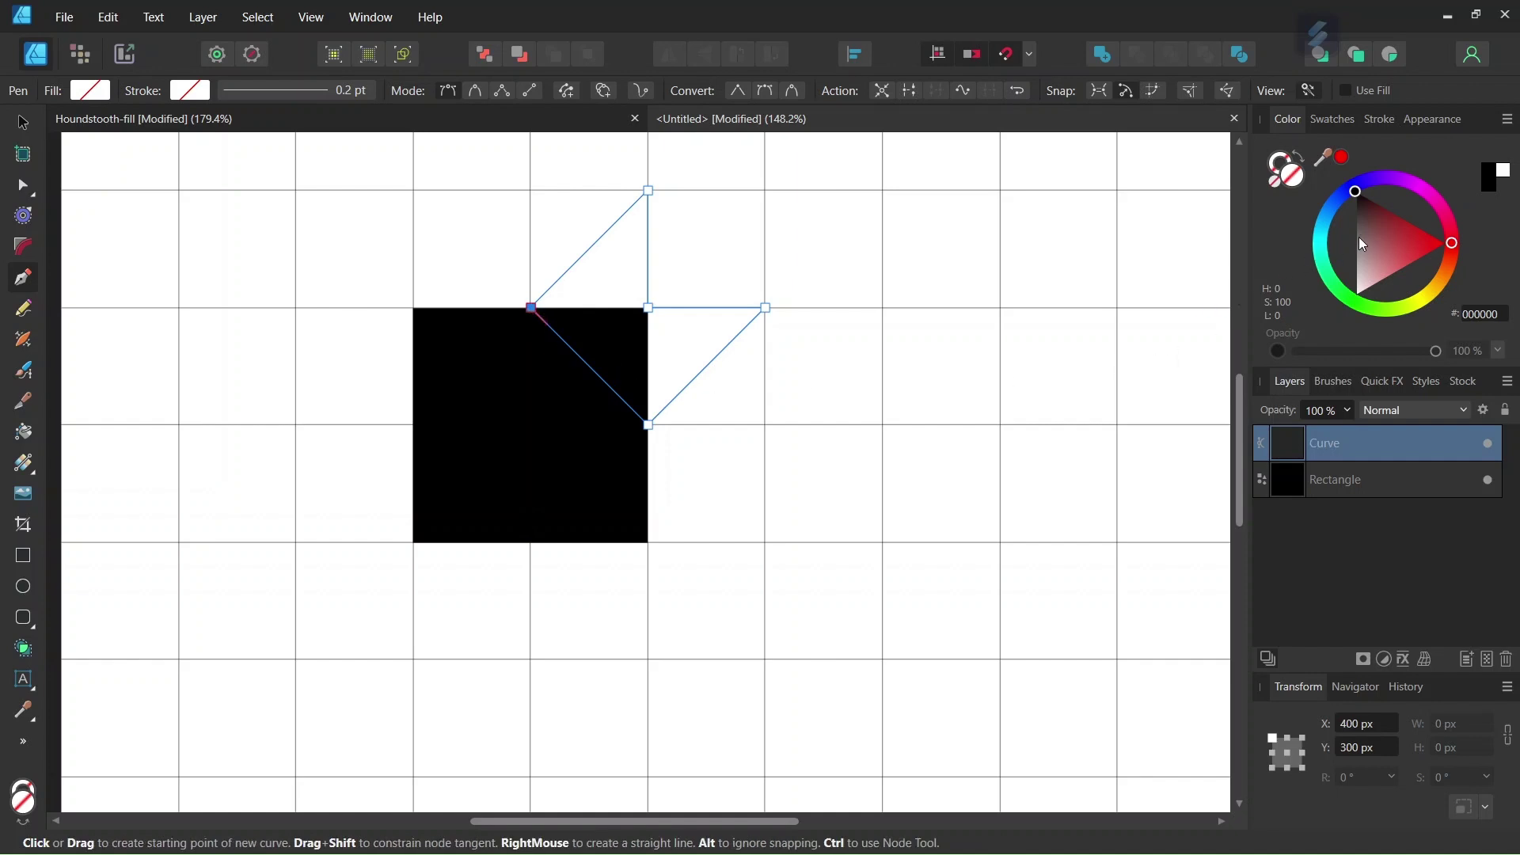
pyautogui.moveTo(1362, 234); pyautogui.dragTo(1357, 193)
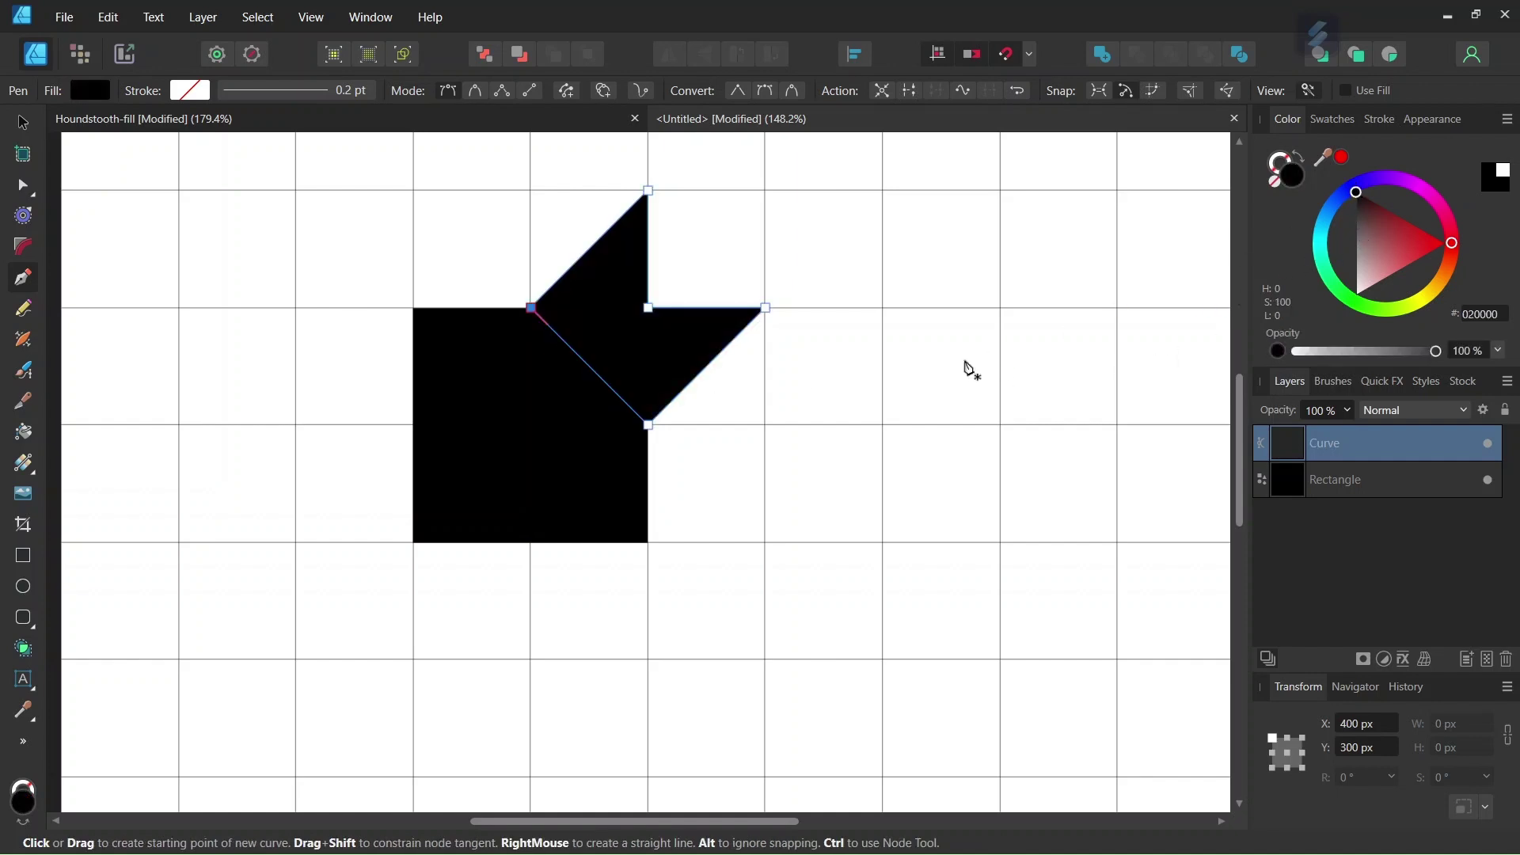
pyautogui.scroll(-1, 686, 317)
pyautogui.scroll(-1, 686, 316)
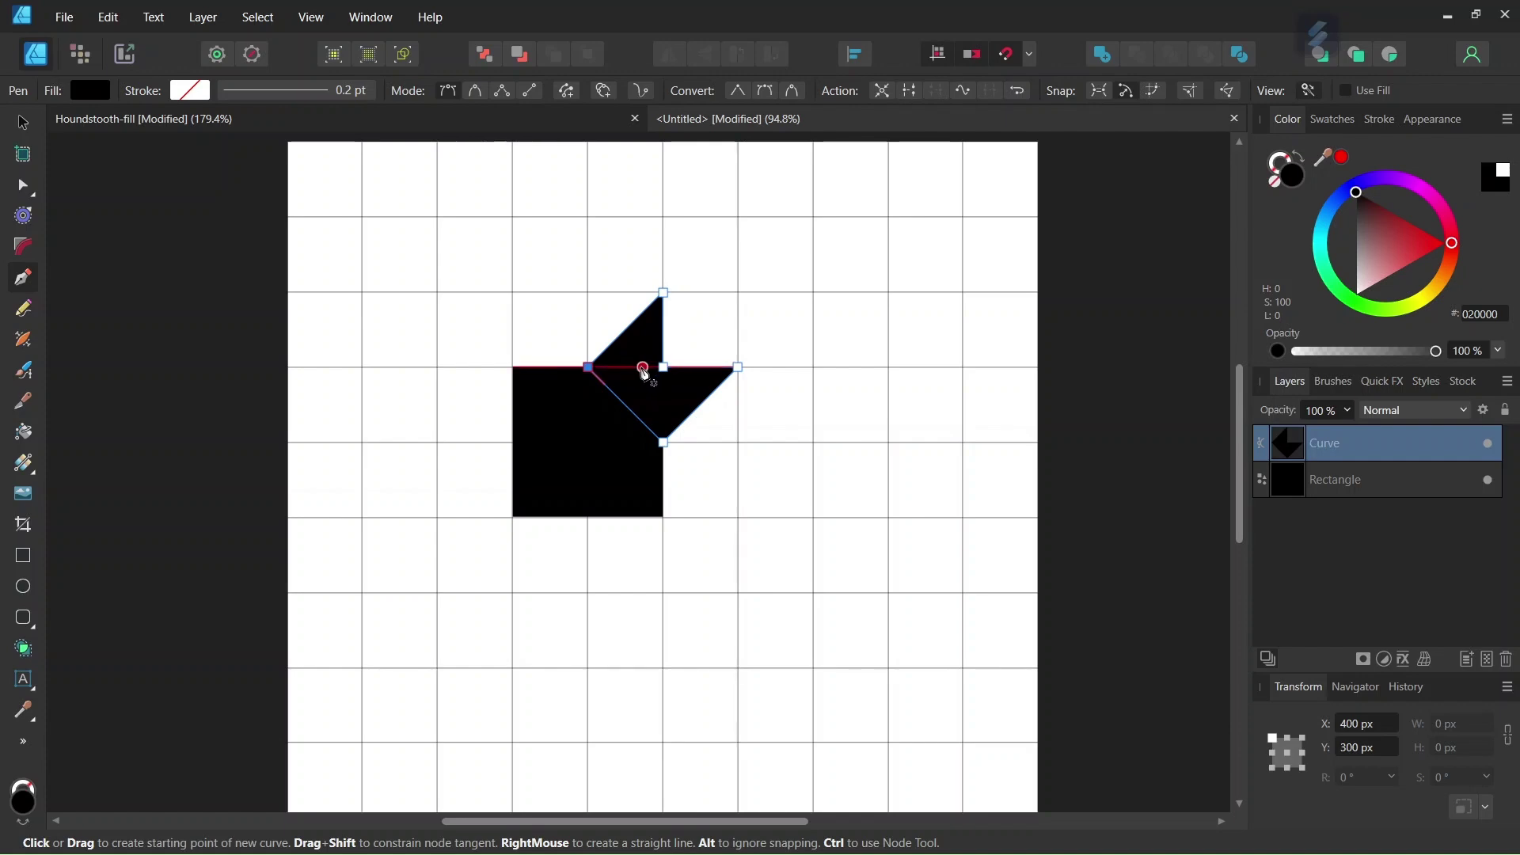
pyautogui.hotkey('ctrl', 'd')
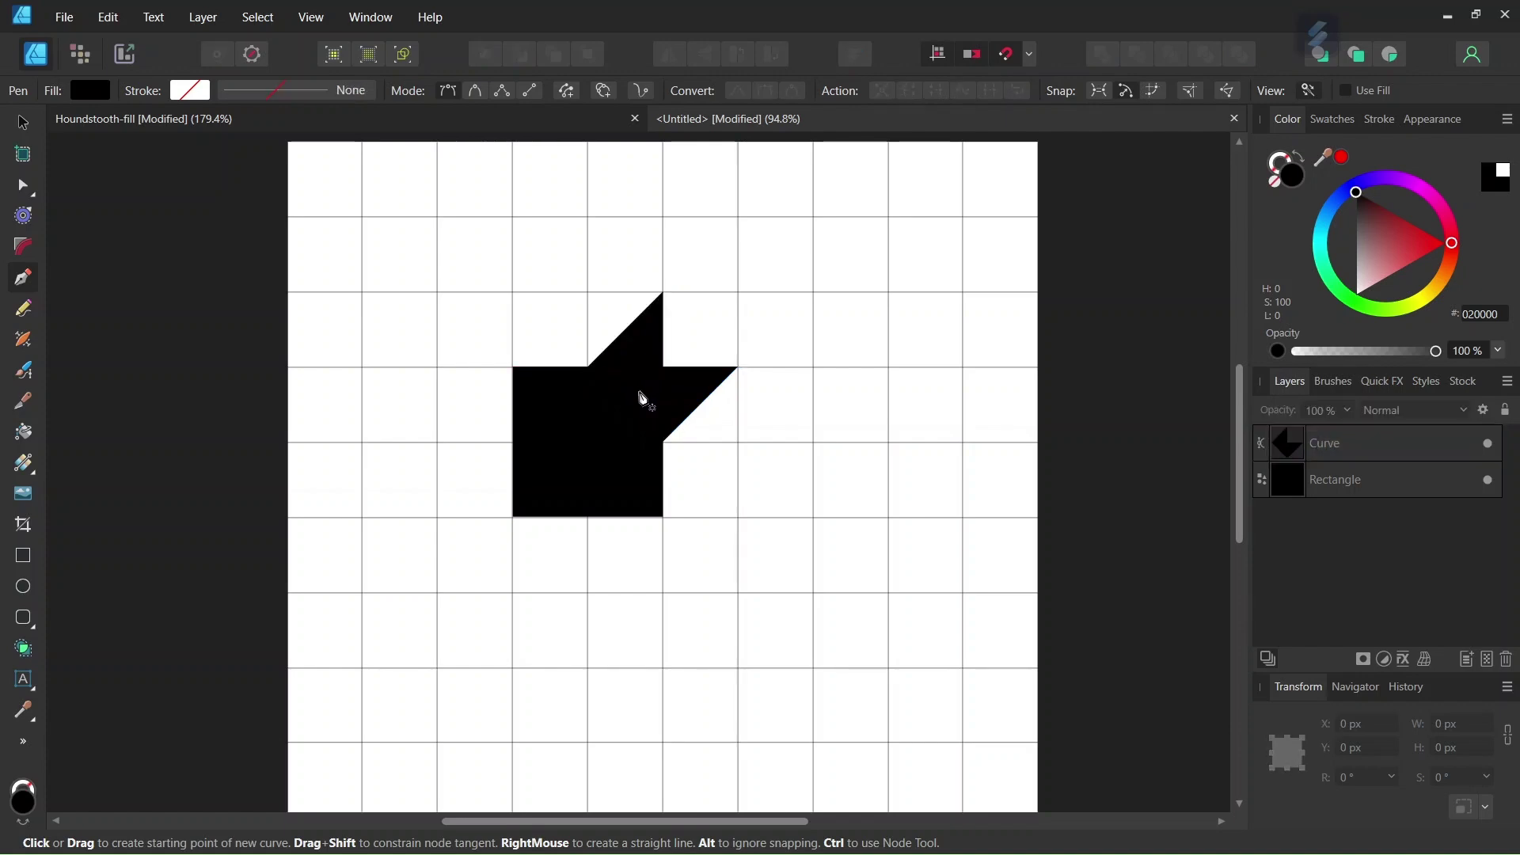
# - Start the second pen shape at the square's top-left corner, placing points down-left and along its edges
pyautogui.click(444, 120)
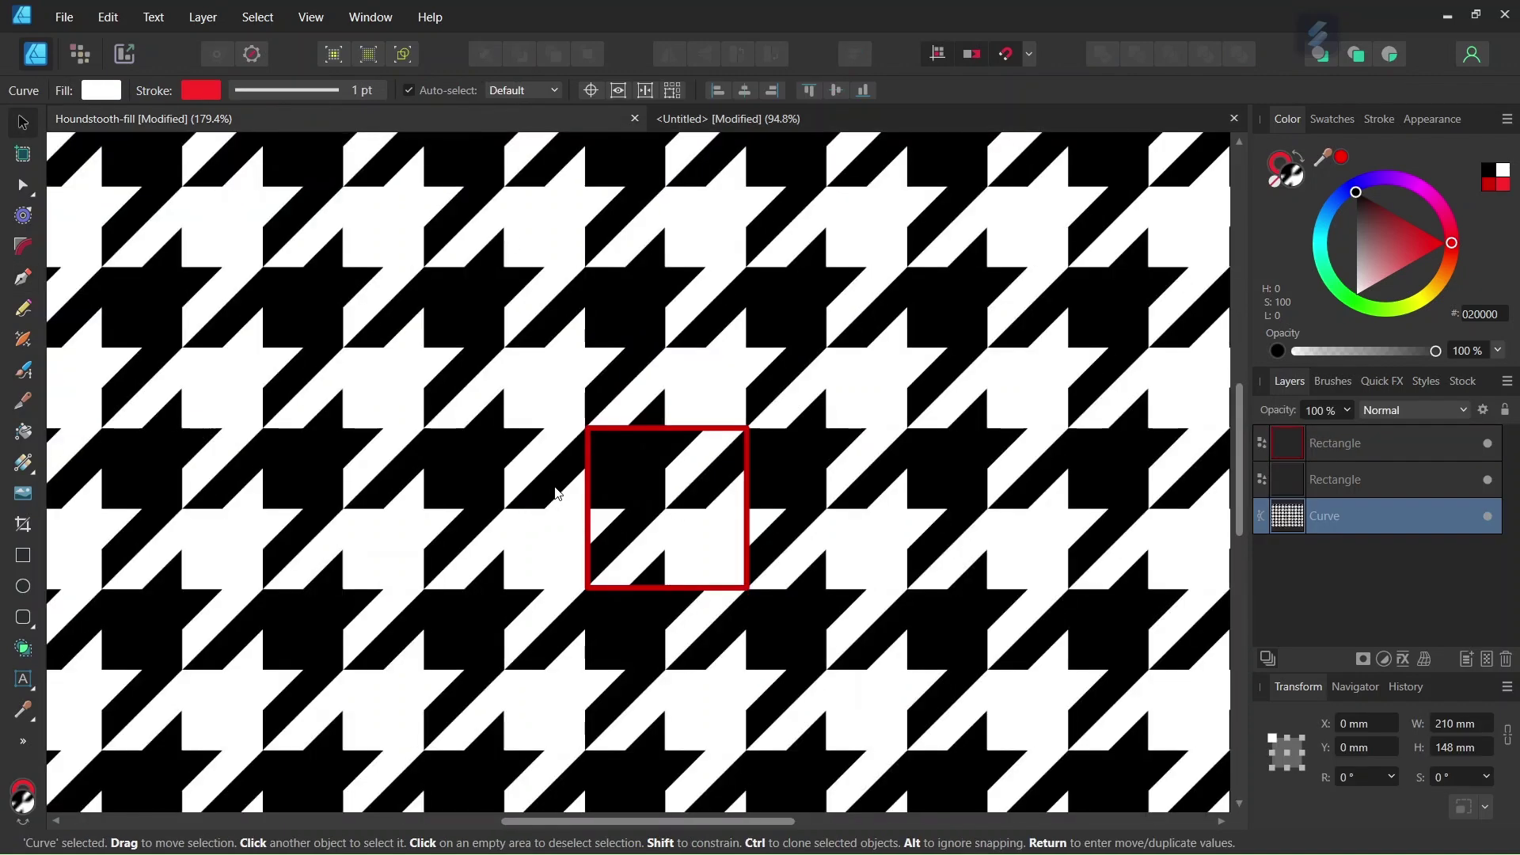
pyautogui.click(697, 131)
pyautogui.press('p')
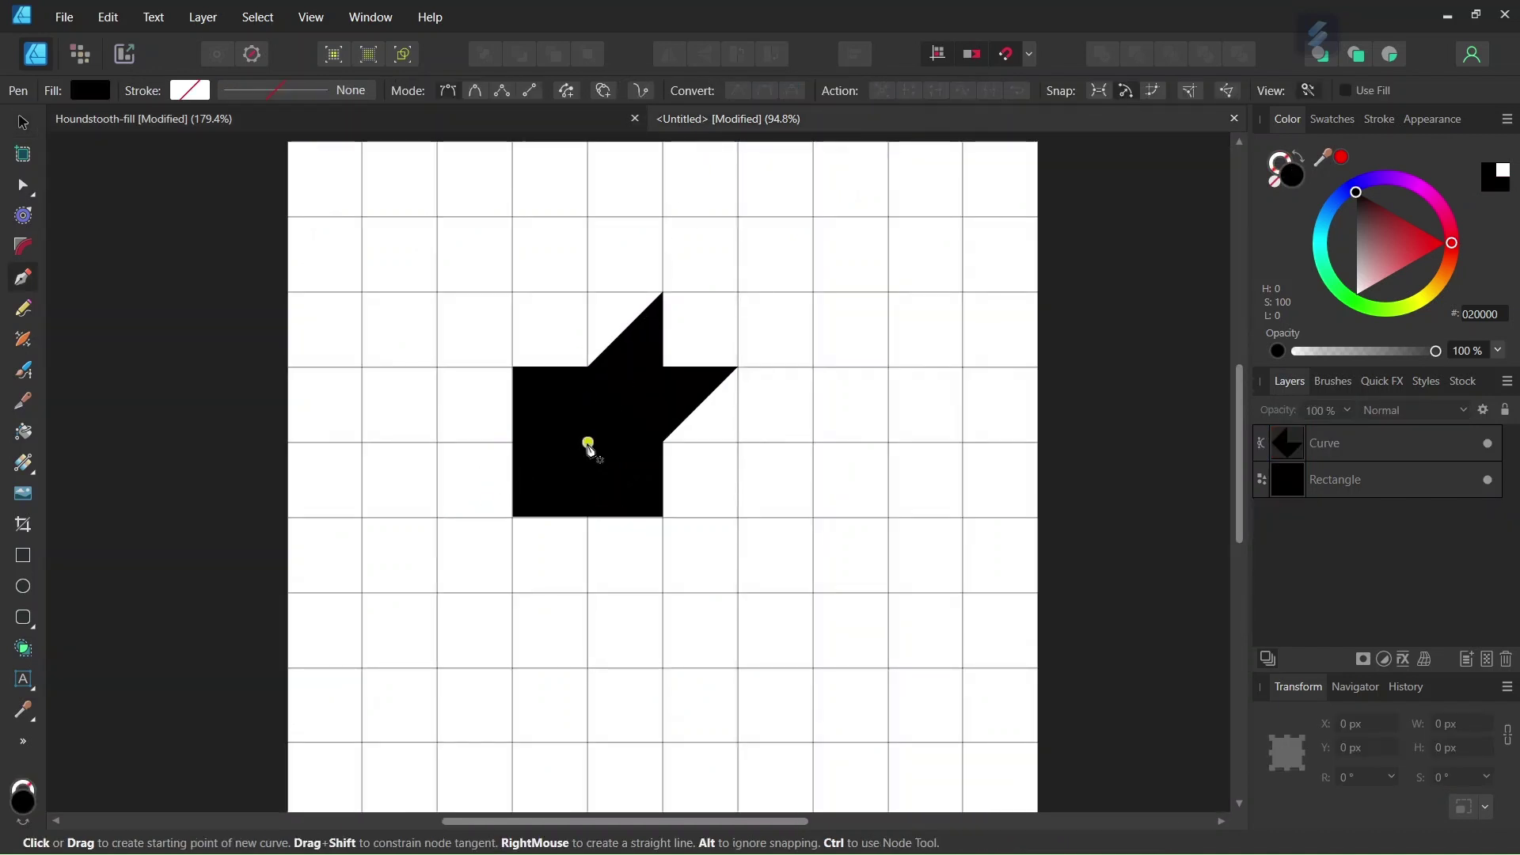
pyautogui.scroll(2, 576, 526)
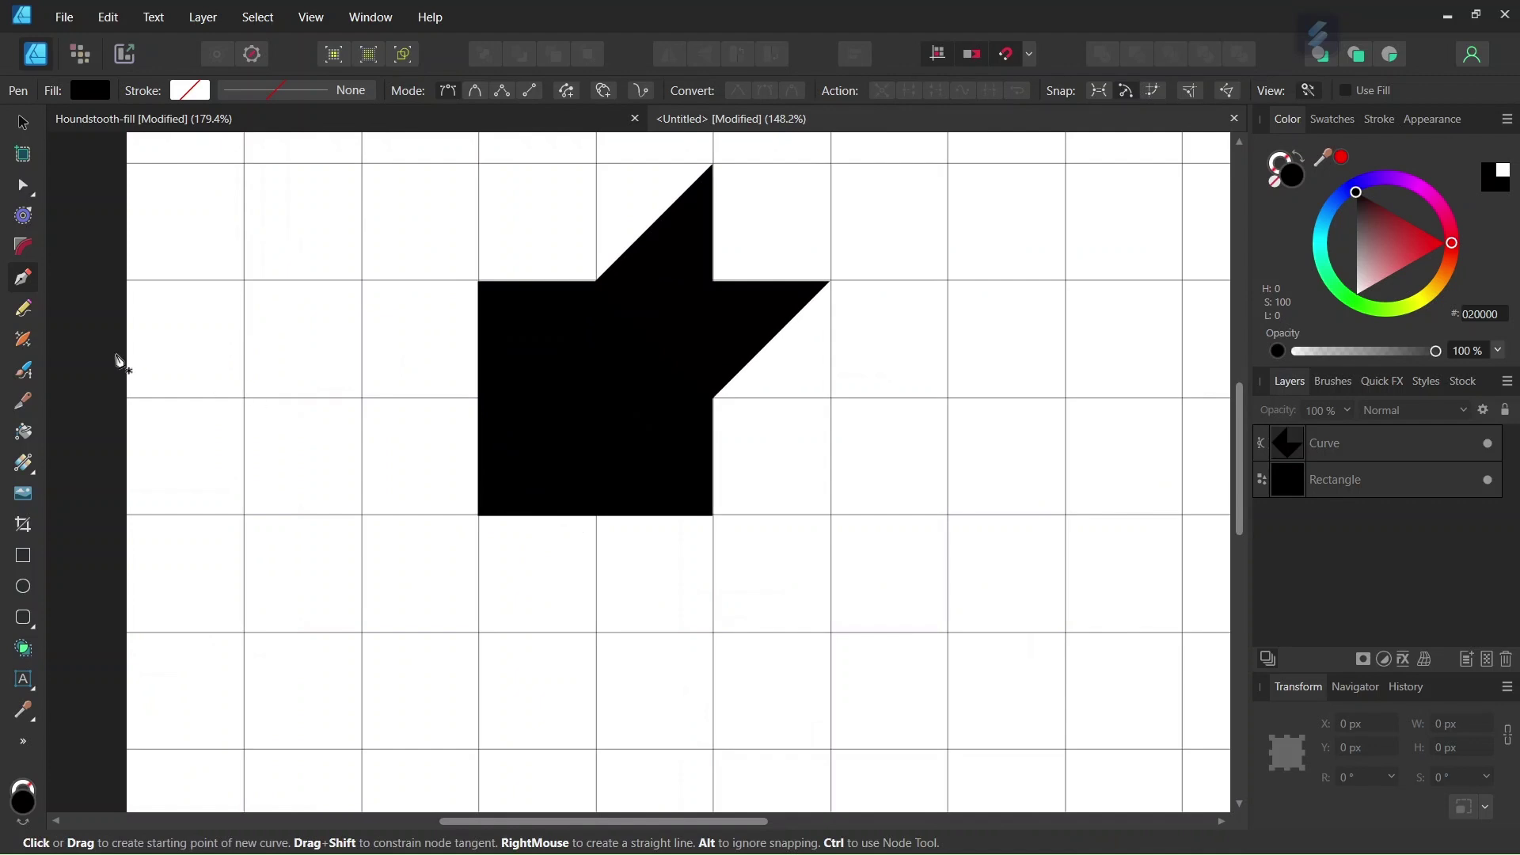
pyautogui.click(480, 281)
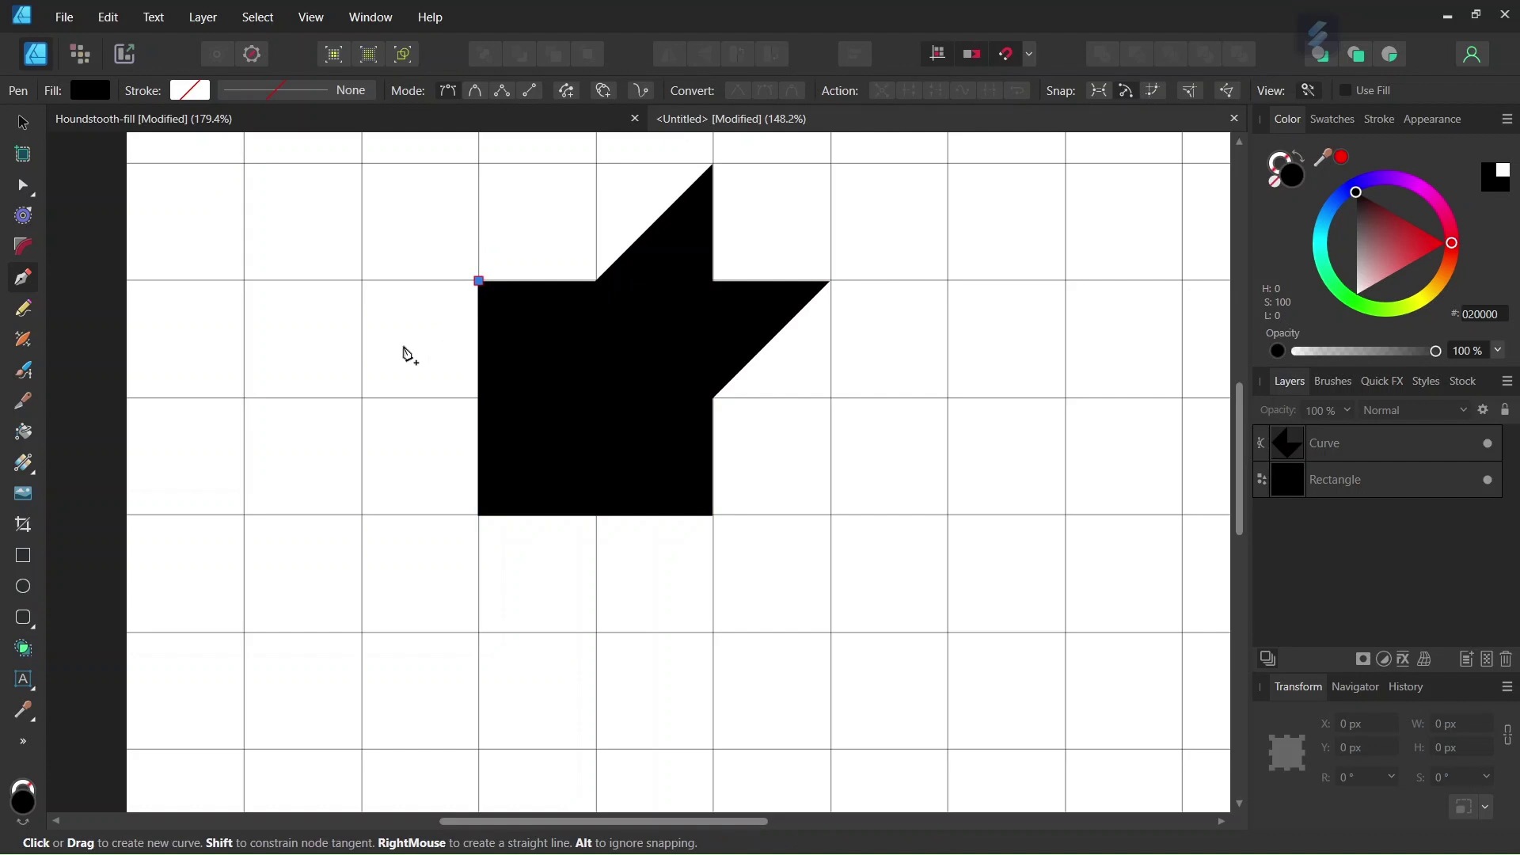
pyautogui.click(245, 516)
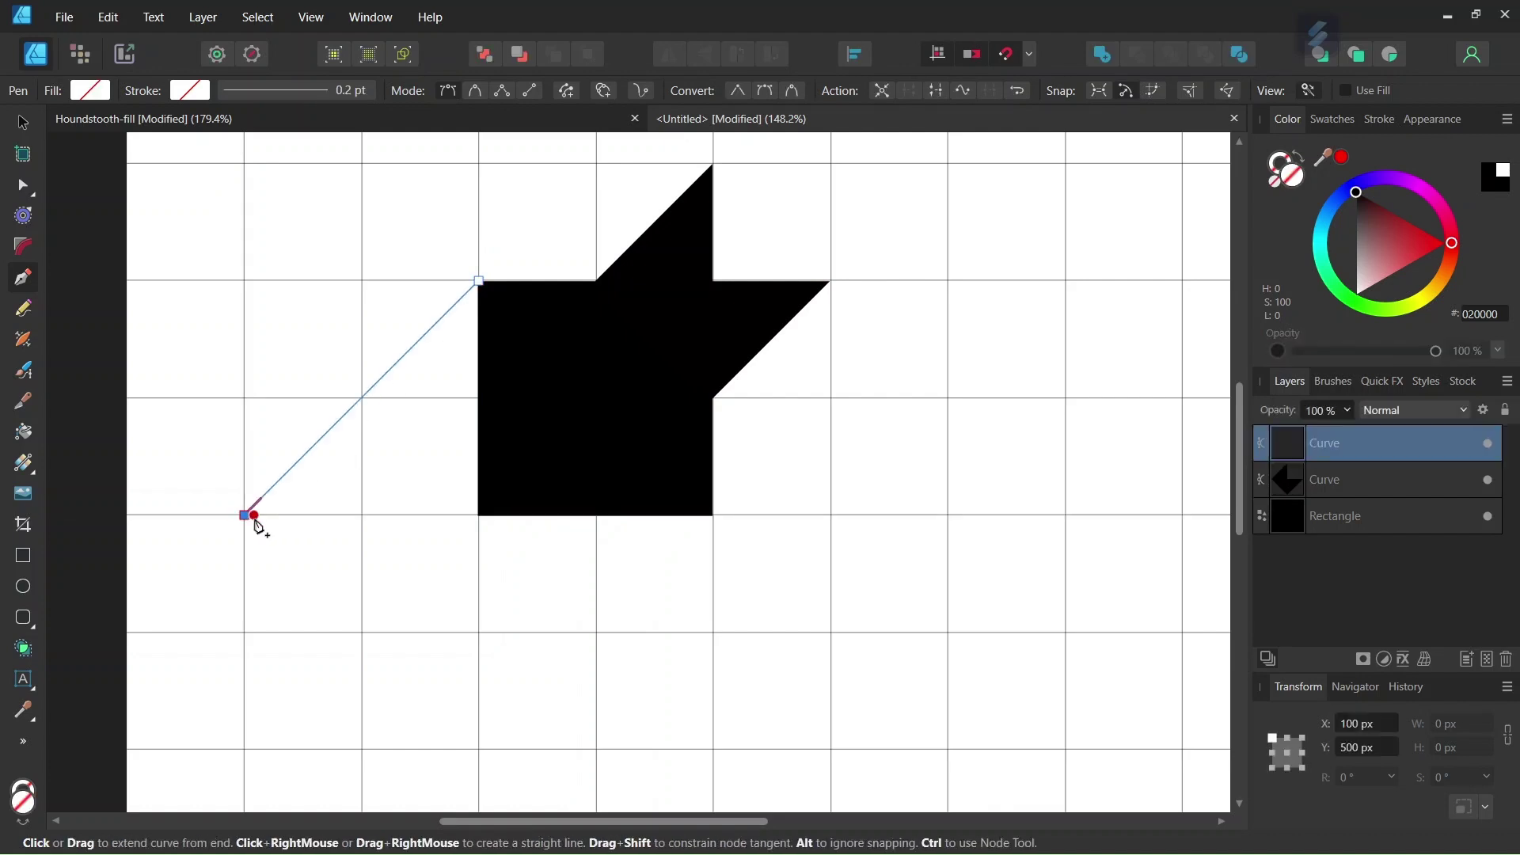
pyautogui.click(362, 515)
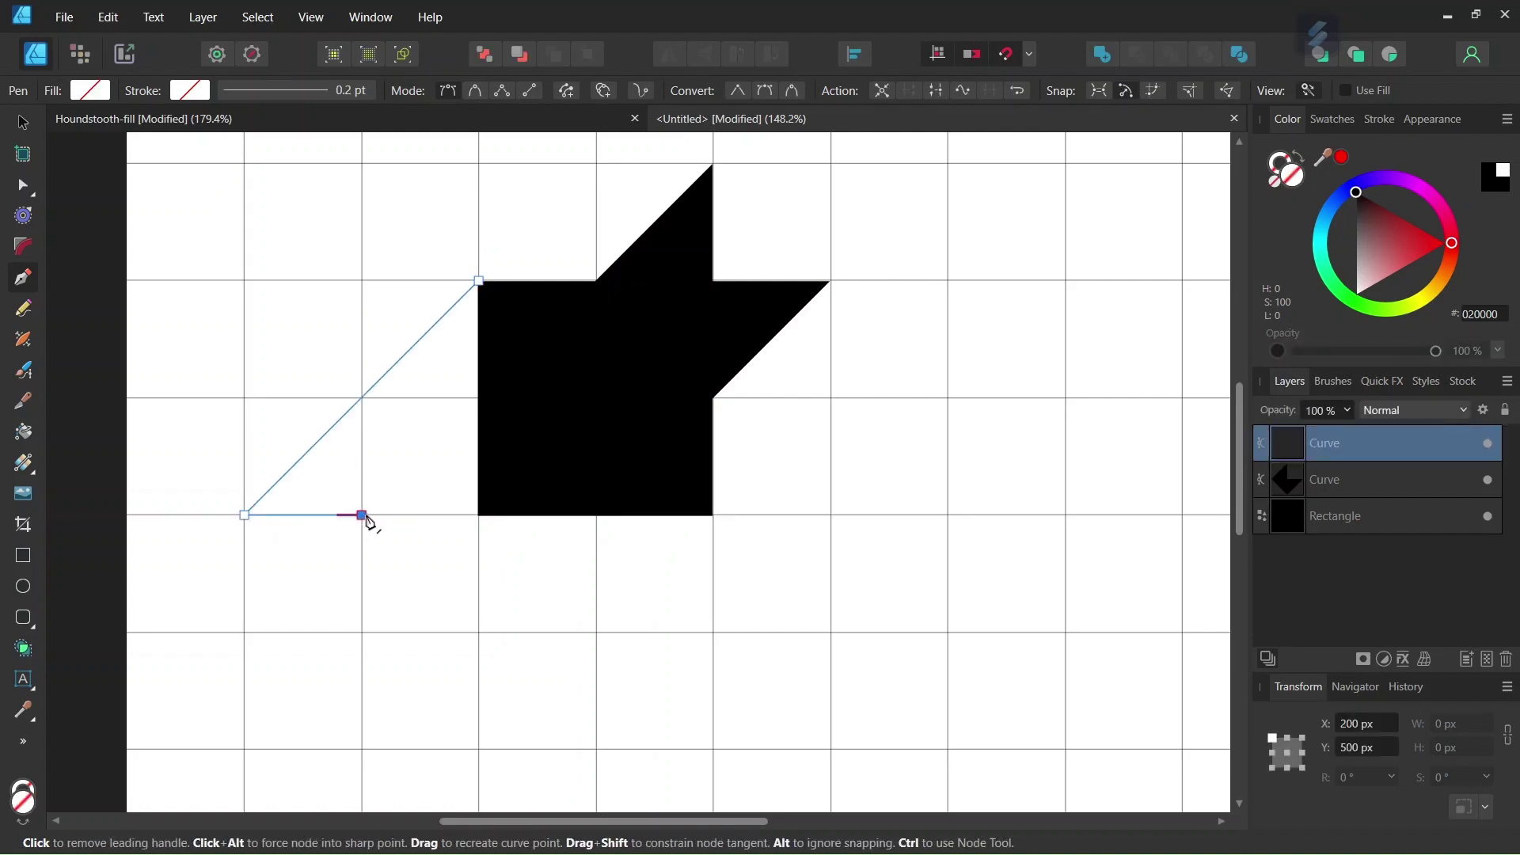
pyautogui.click(479, 398)
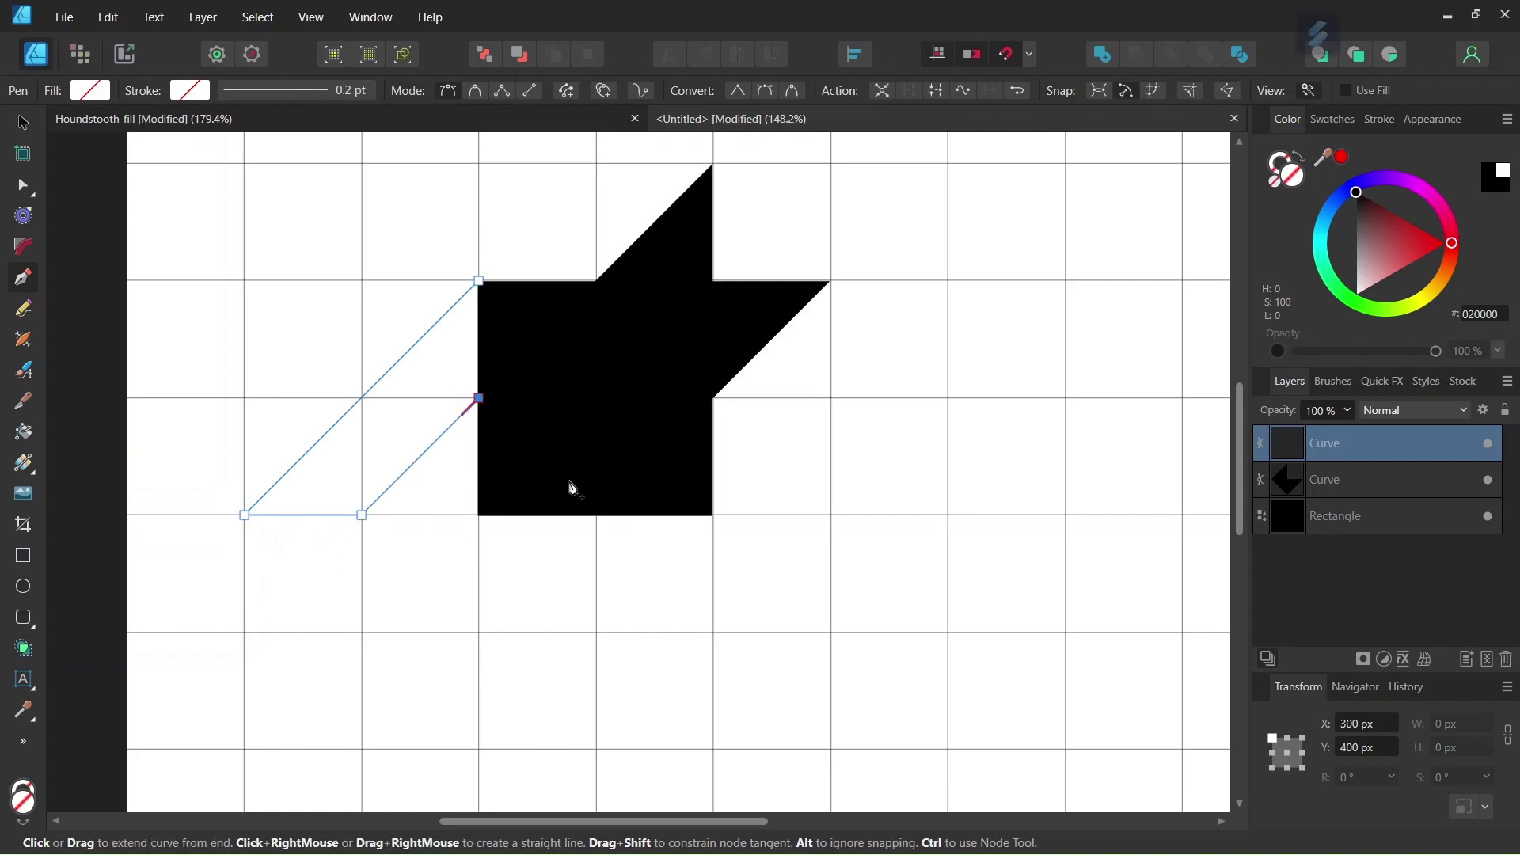
pyautogui.click(597, 515)
# - Finish the second shape with points below the square, close it and fill it black
pyautogui.scroll(-1, 465, 669)
pyautogui.click(479, 572)
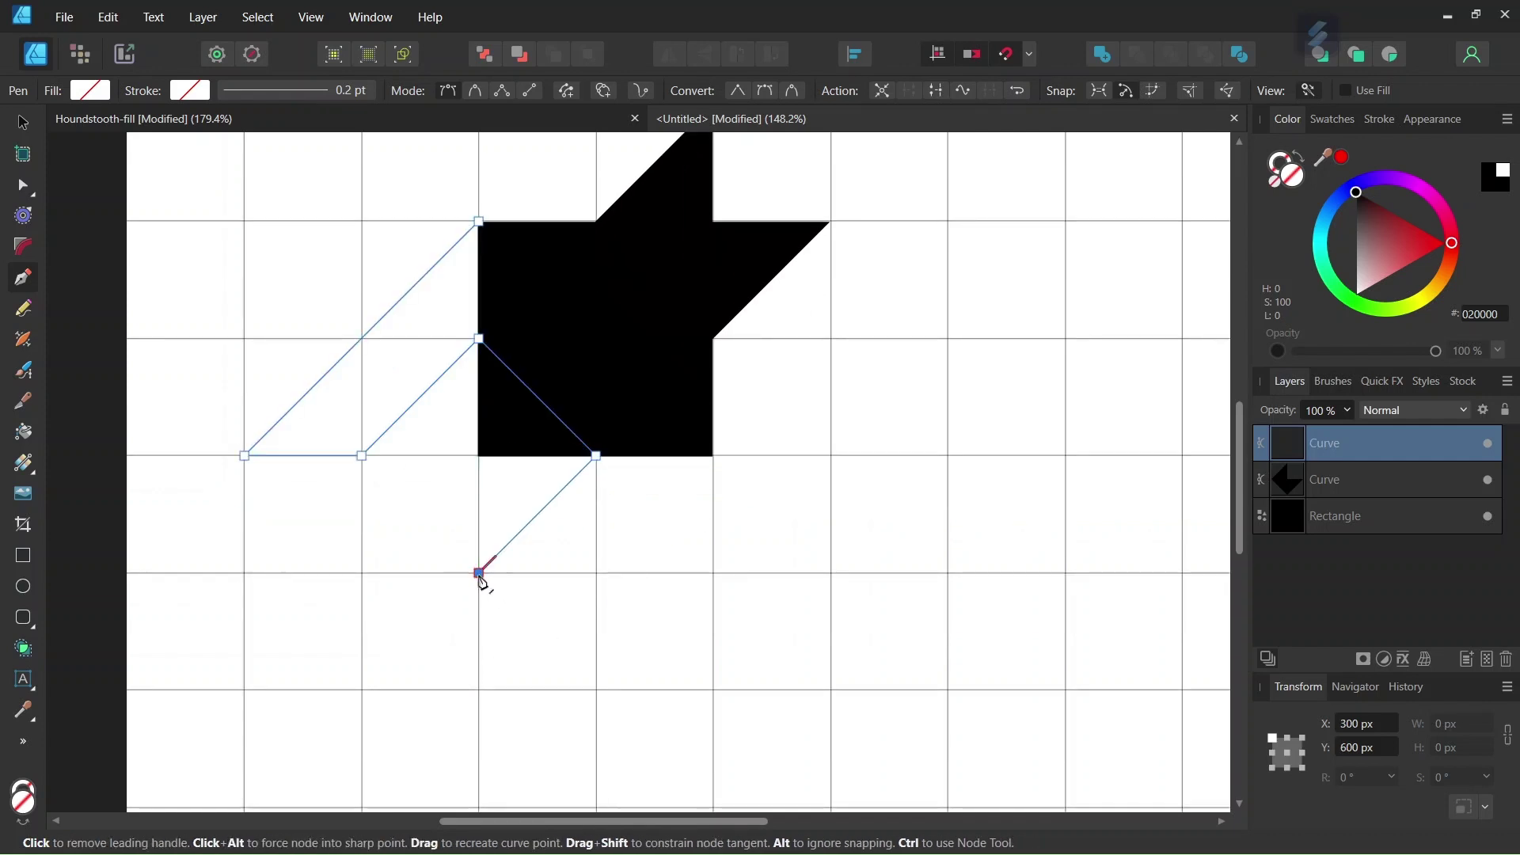
pyautogui.click(479, 690)
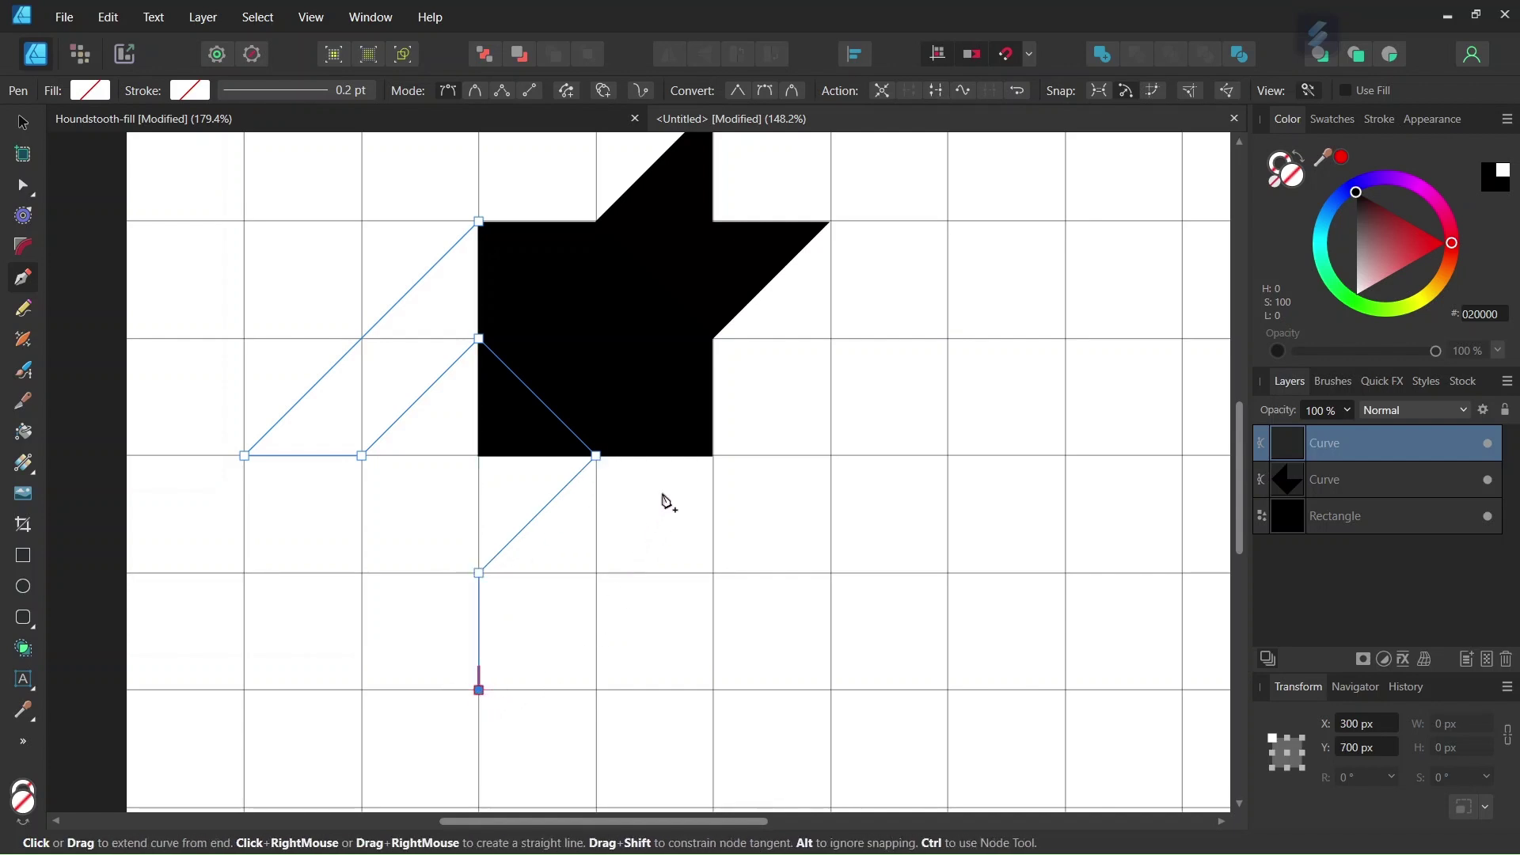
pyautogui.click(715, 456)
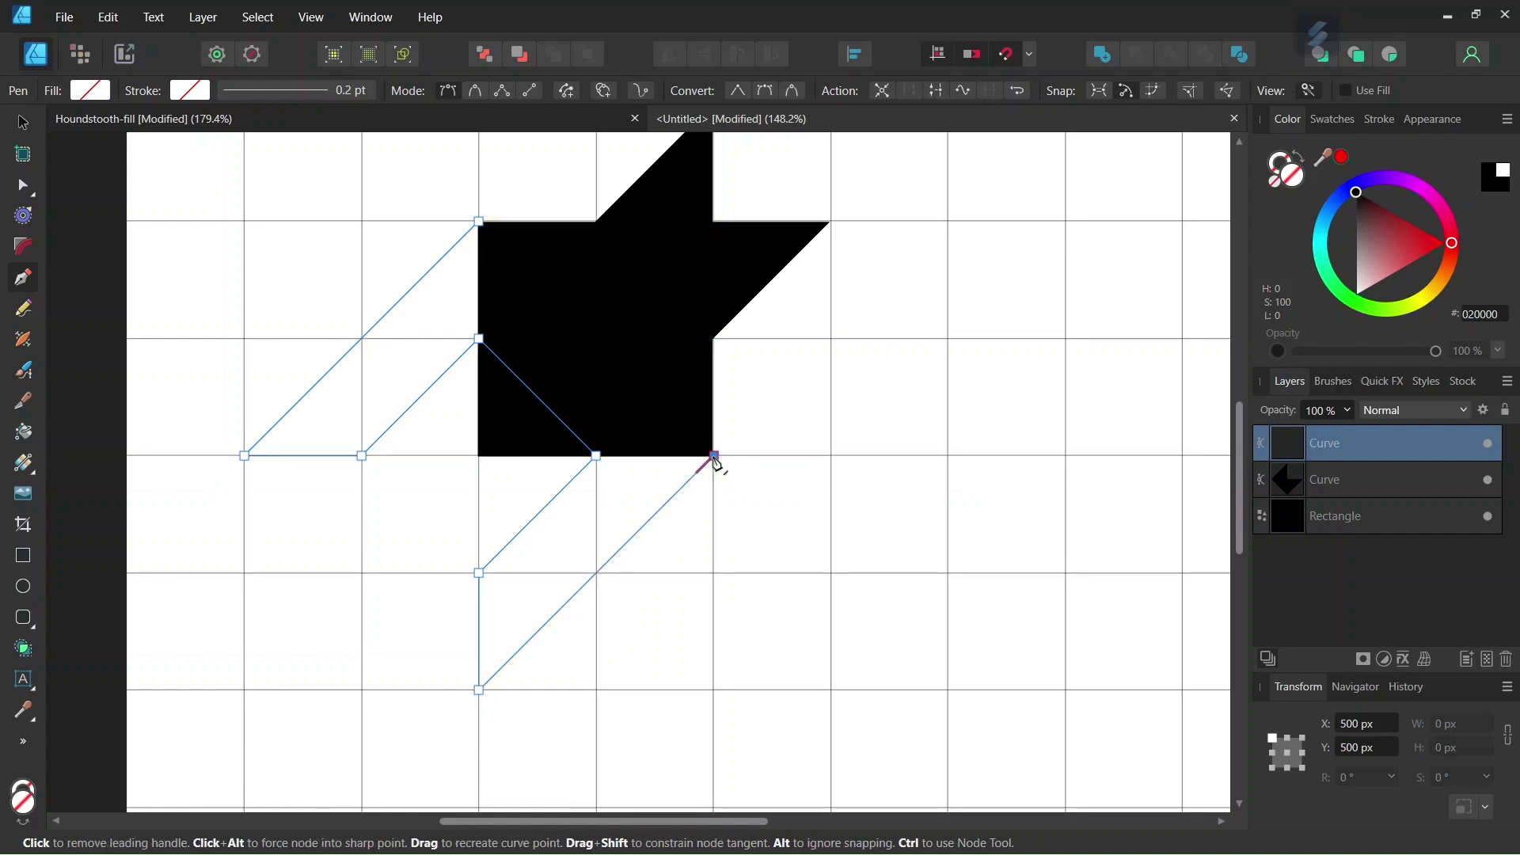
pyautogui.click(482, 229)
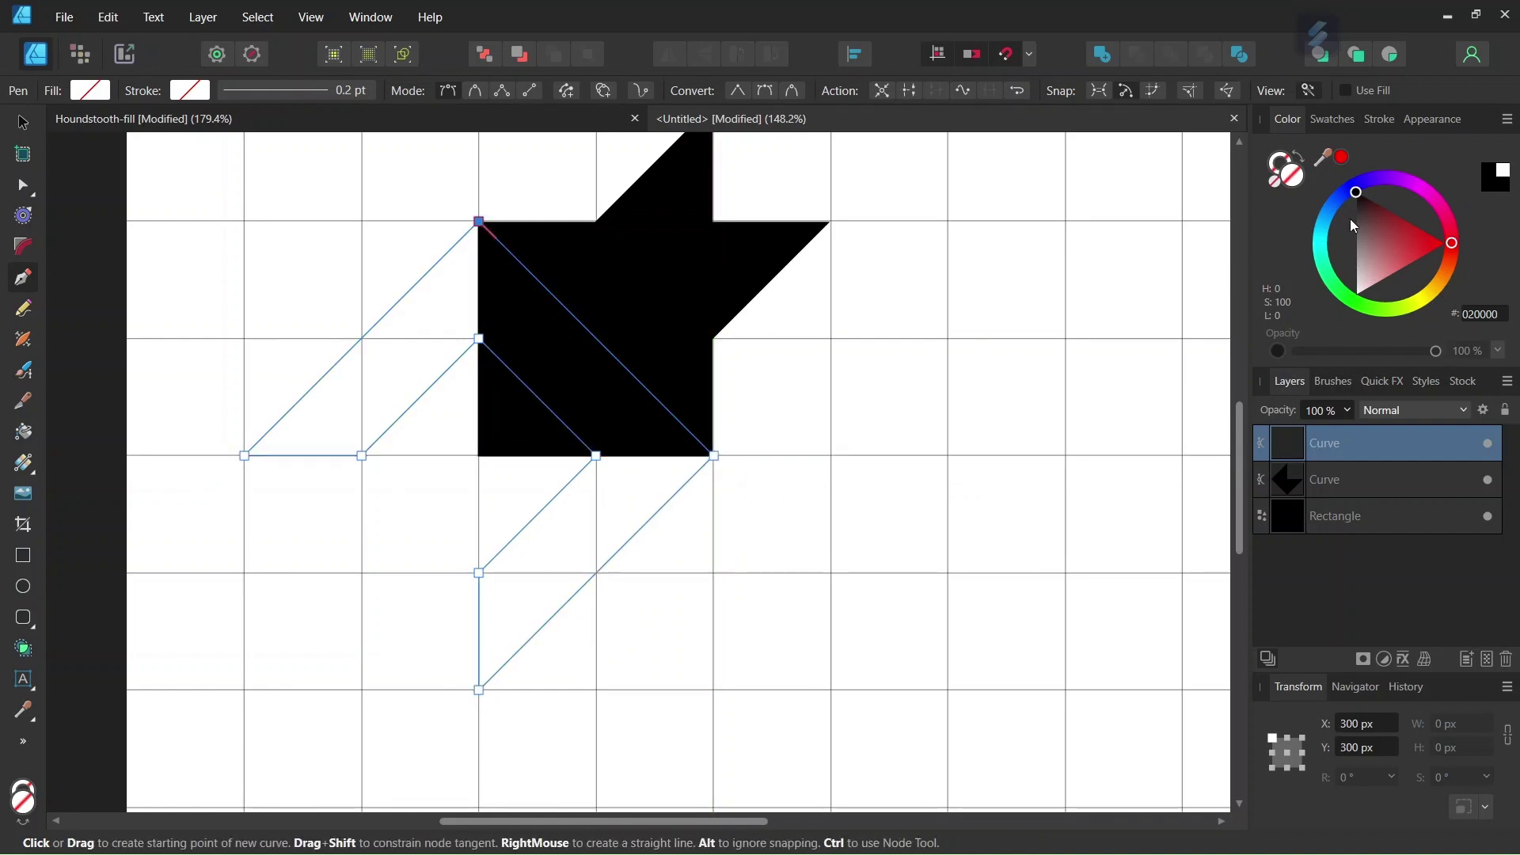
pyautogui.moveTo(1361, 215); pyautogui.dragTo(1351, 189)
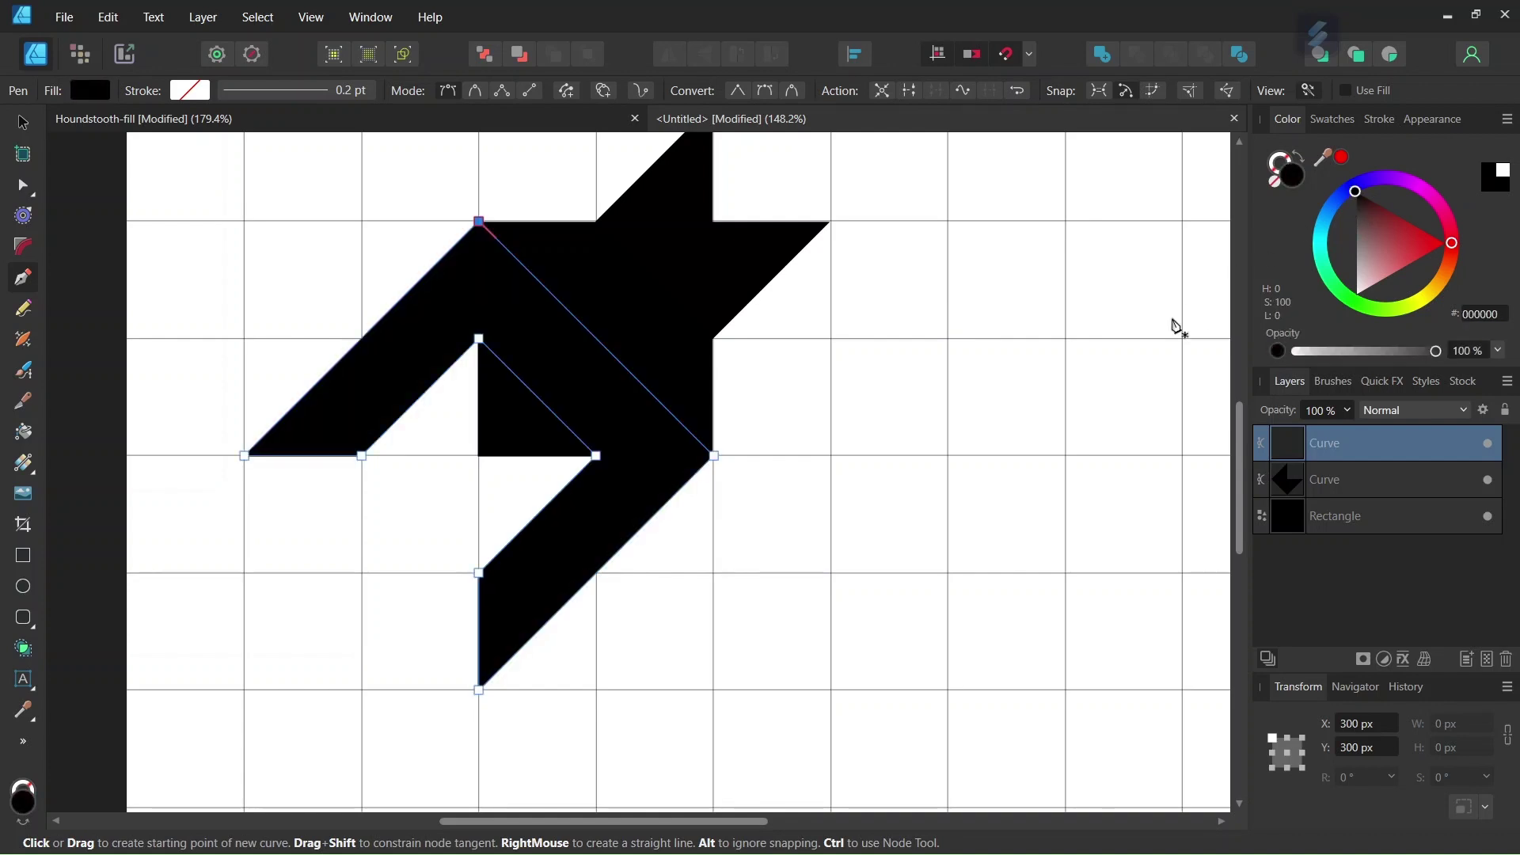
pyautogui.scroll(-2, 1035, 397)
pyautogui.scroll(1, 1124, 294)
pyautogui.scroll(1, 1085, 322)
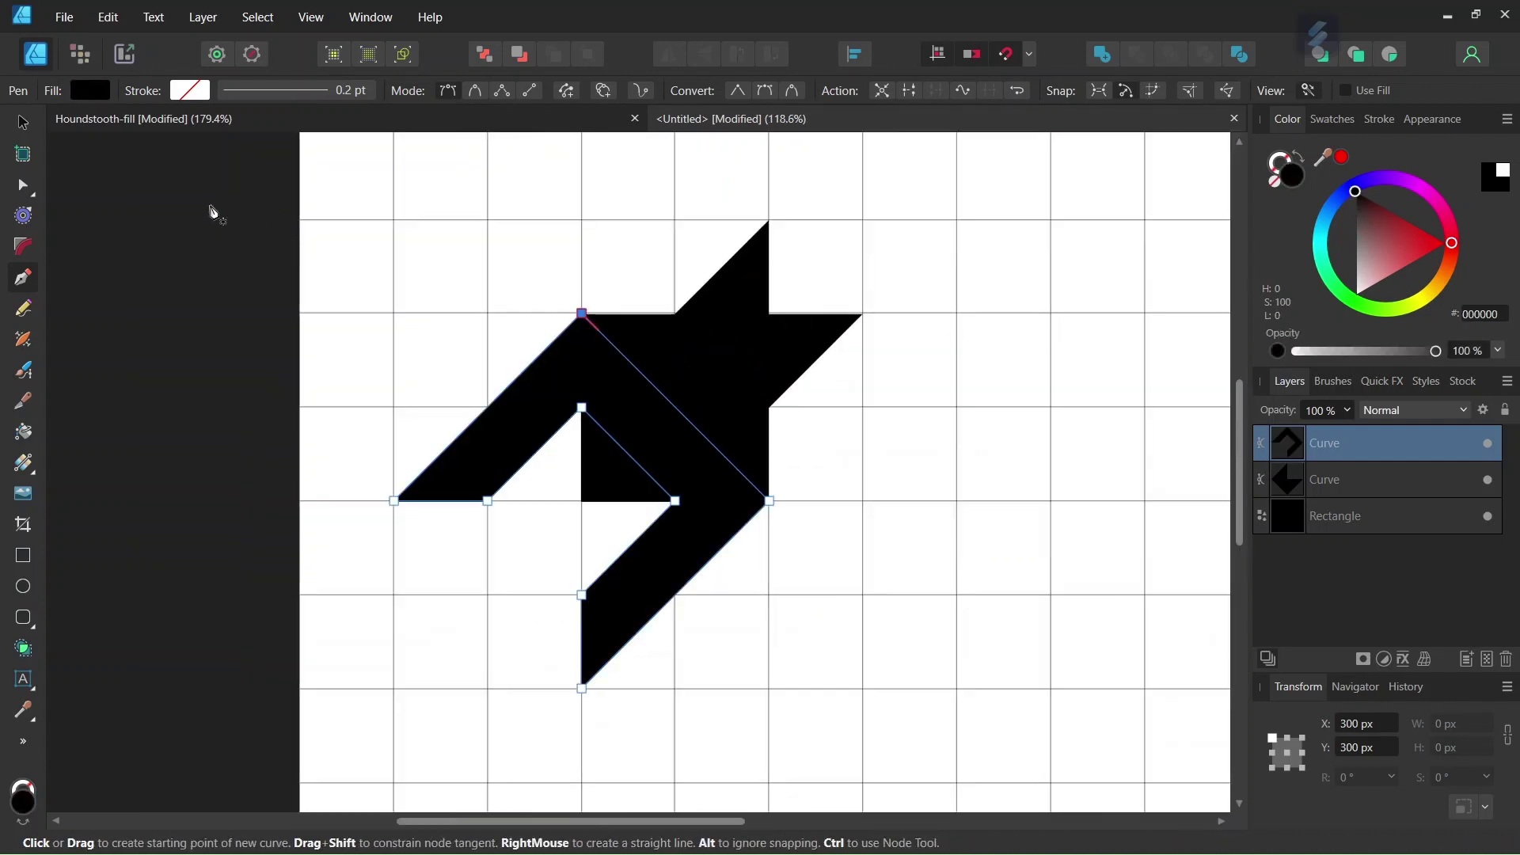
# - Group the square and both angled shapes into one 500 × 500 px motif, then view Houndstooth-fill
pyautogui.click(25, 125)
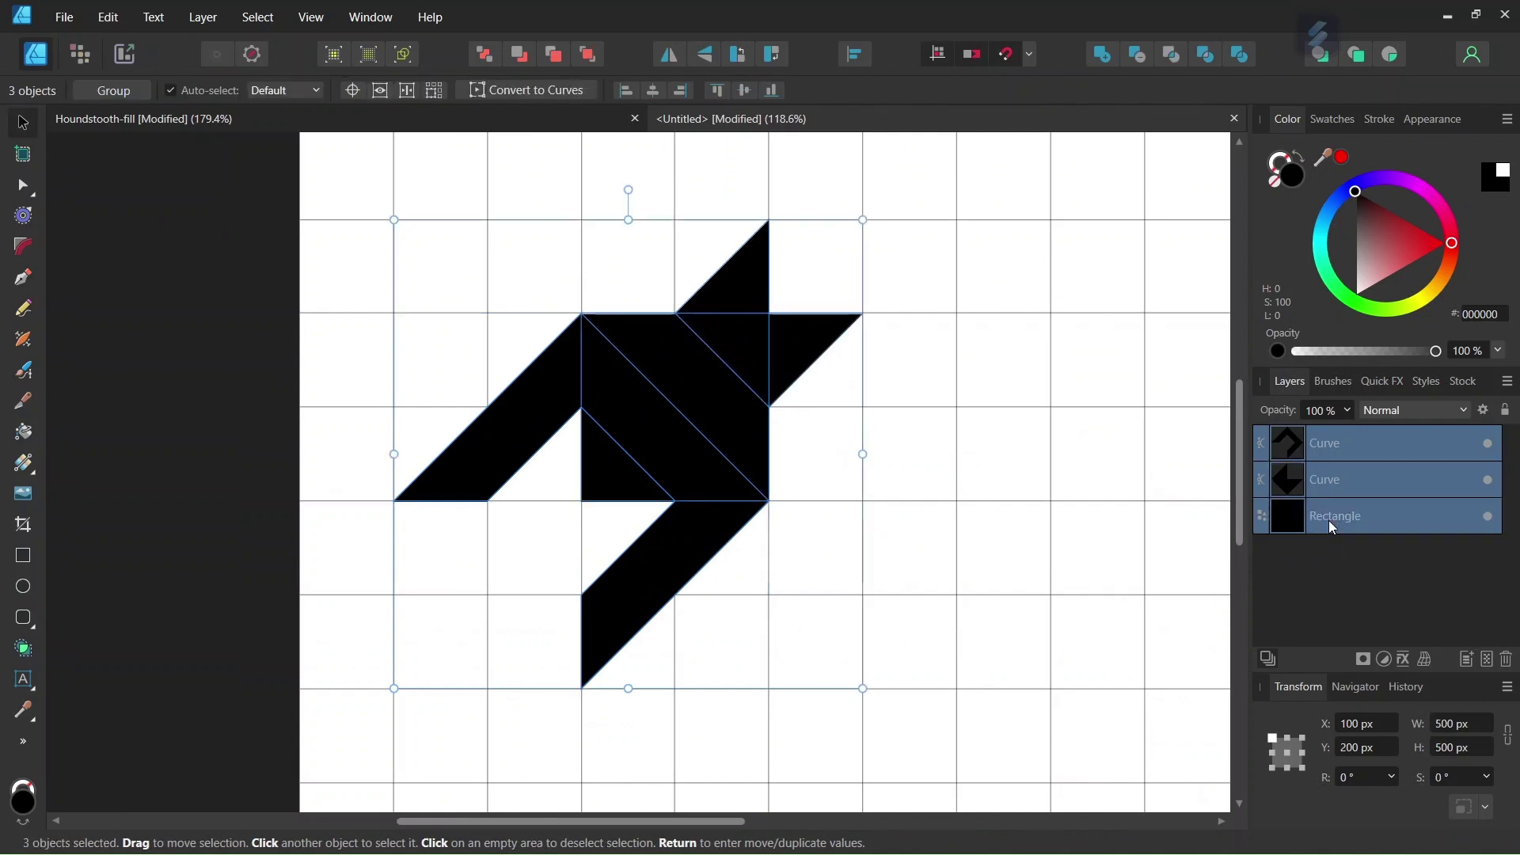
pyautogui.hotkey('ctrl', 'g')
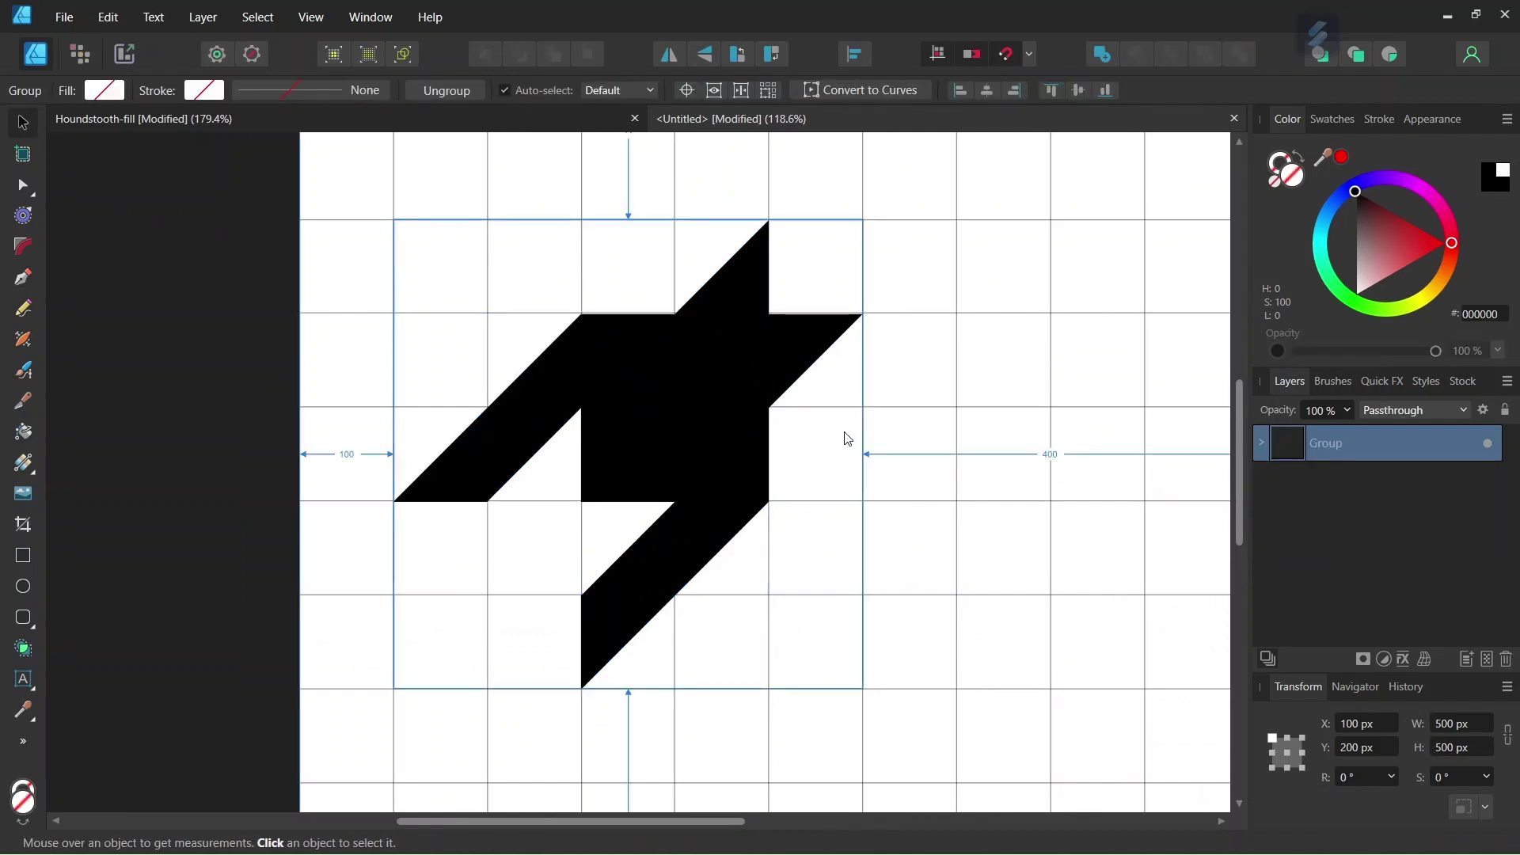
pyautogui.scroll(-1, 845, 429)
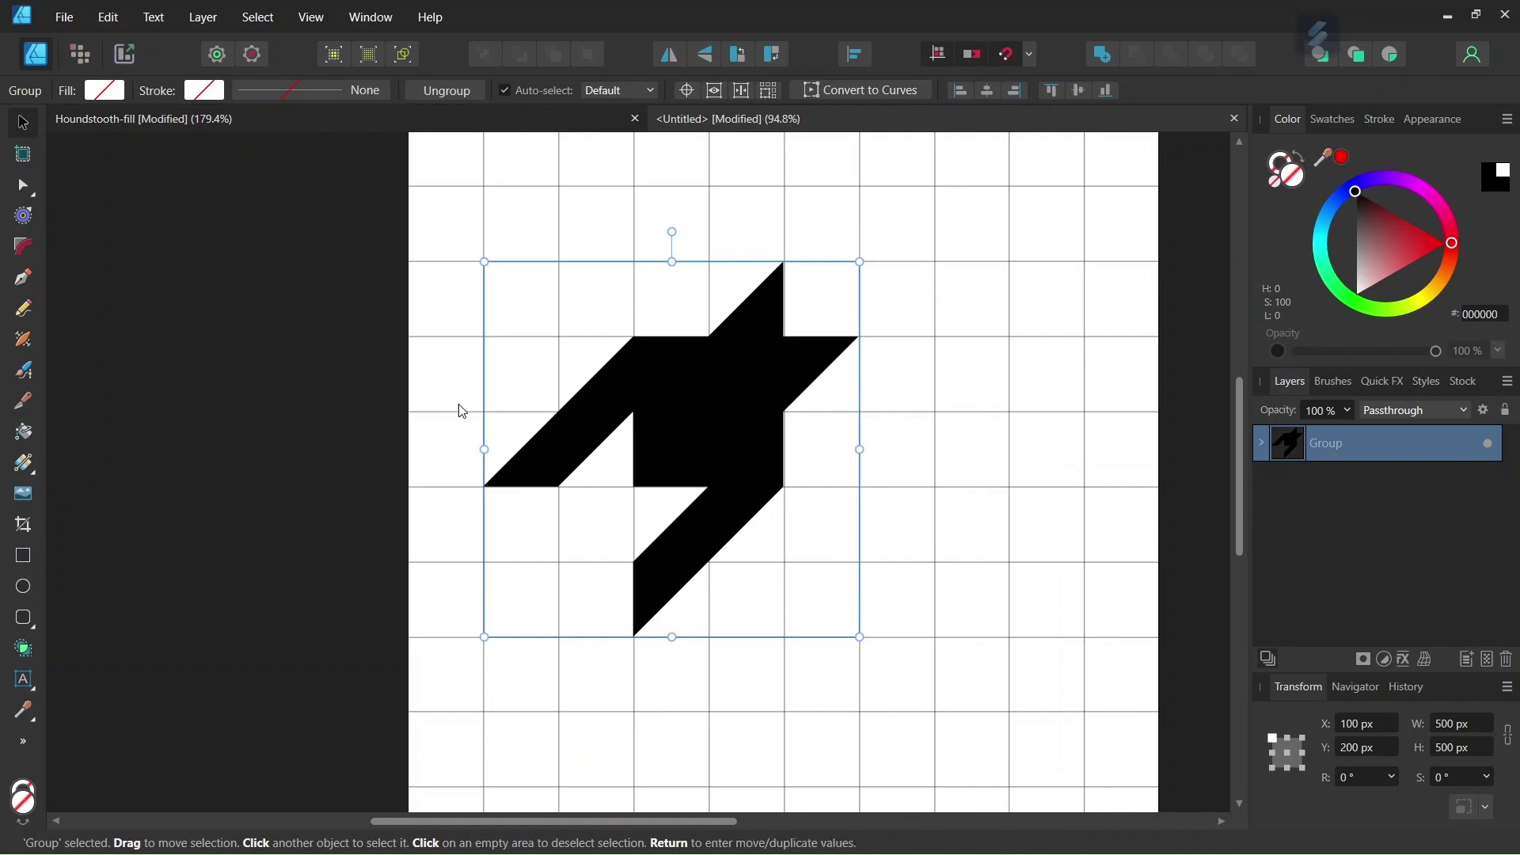
pyautogui.click(478, 120)
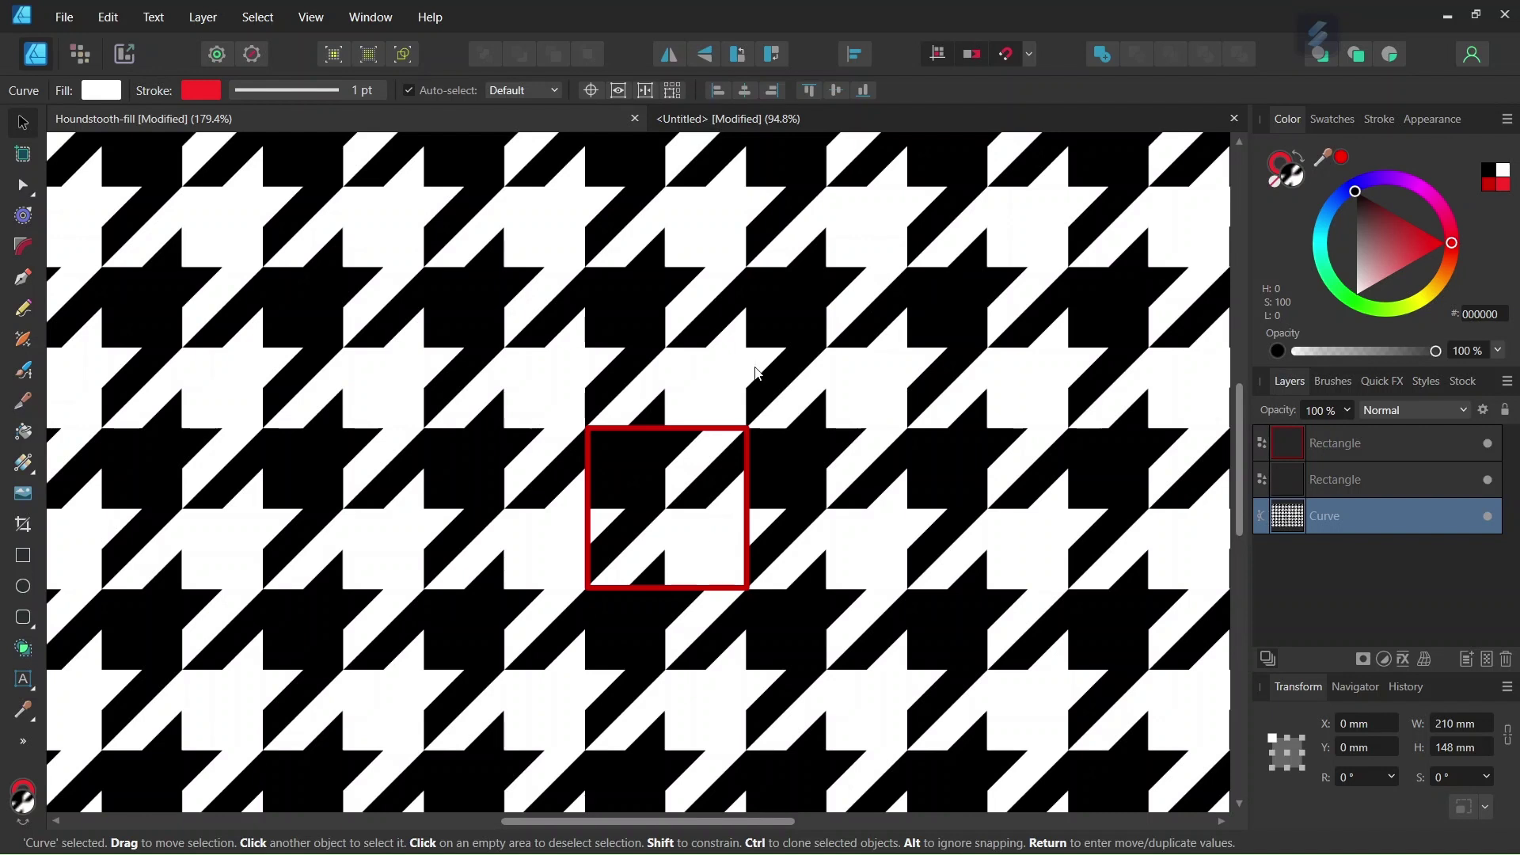
# - Duplicate the motif group twice, placing copies diagonally at 500, −200 px and −100, 400 px
pyautogui.click(745, 118)
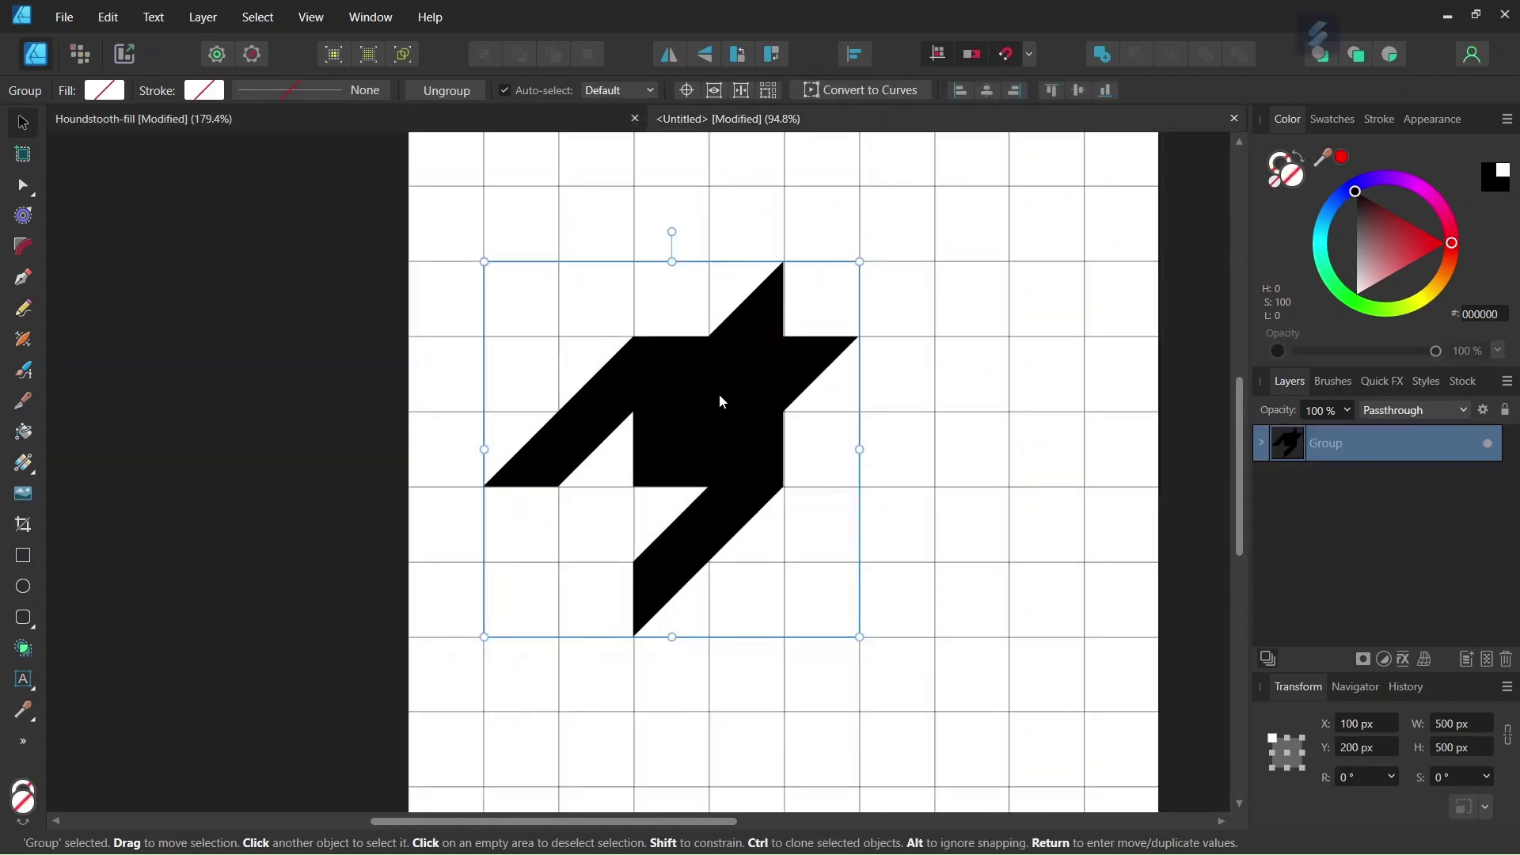
pyautogui.hotkey('ctrl', 'j')
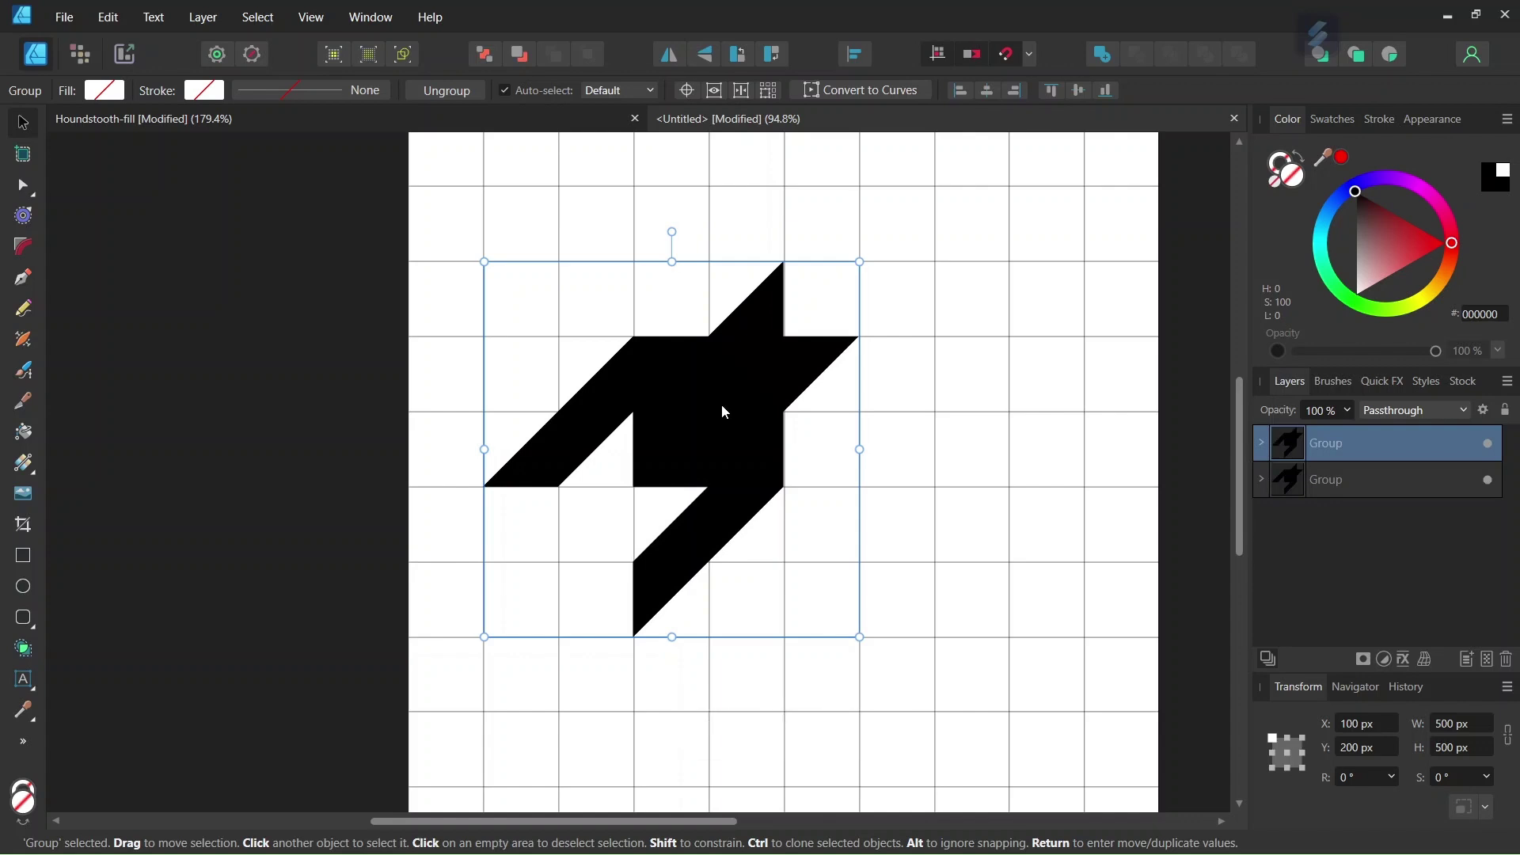
pyautogui.moveTo(715, 434); pyautogui.dragTo(859, 291)
pyautogui.scroll(1, 789, 392)
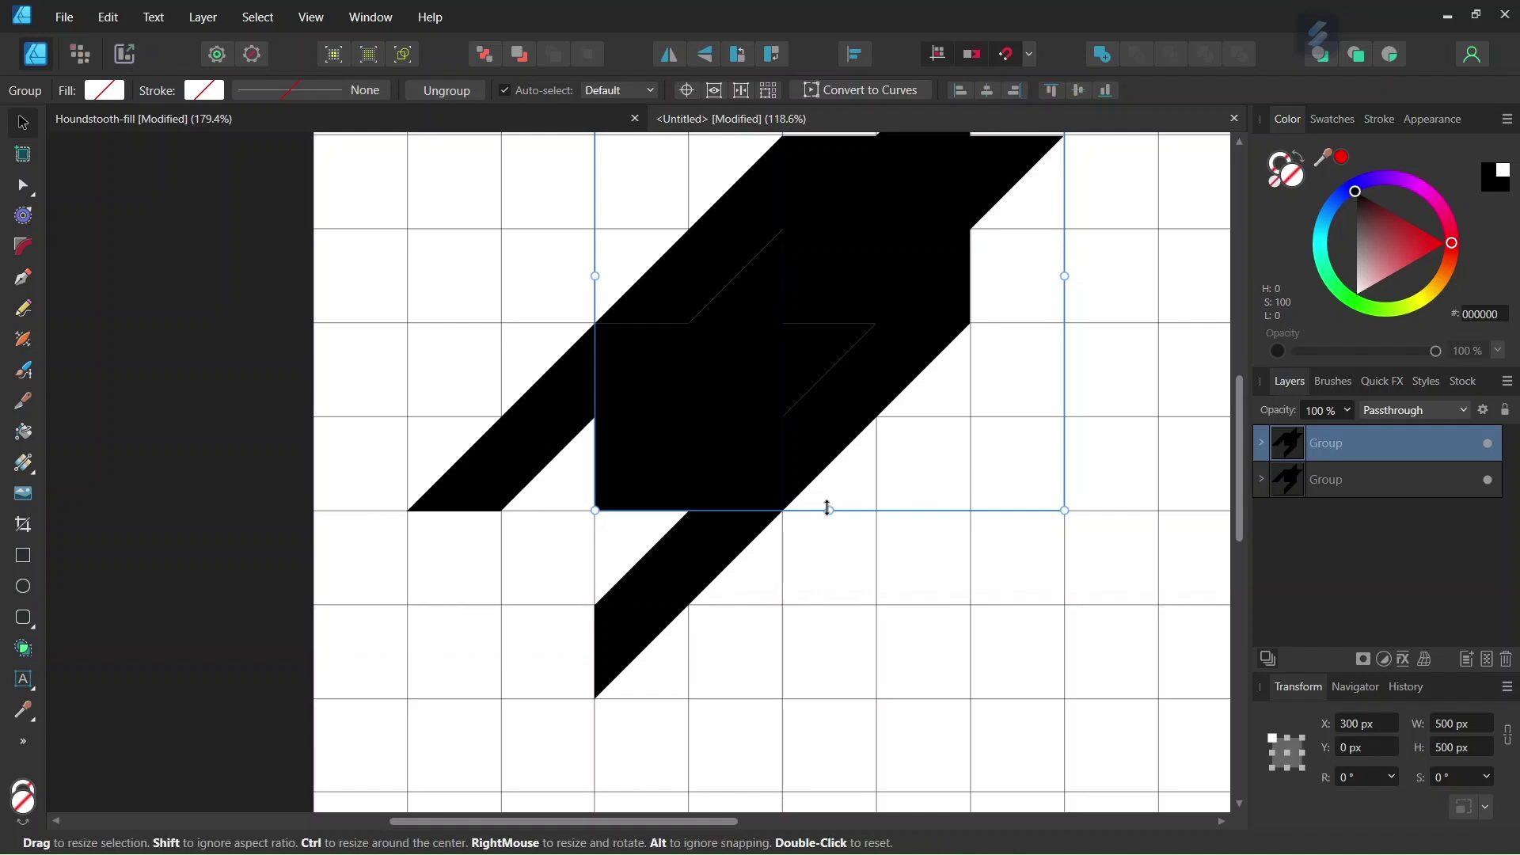
pyautogui.scroll(-1, 824, 507)
pyautogui.hotkey('ctrl', 'j')
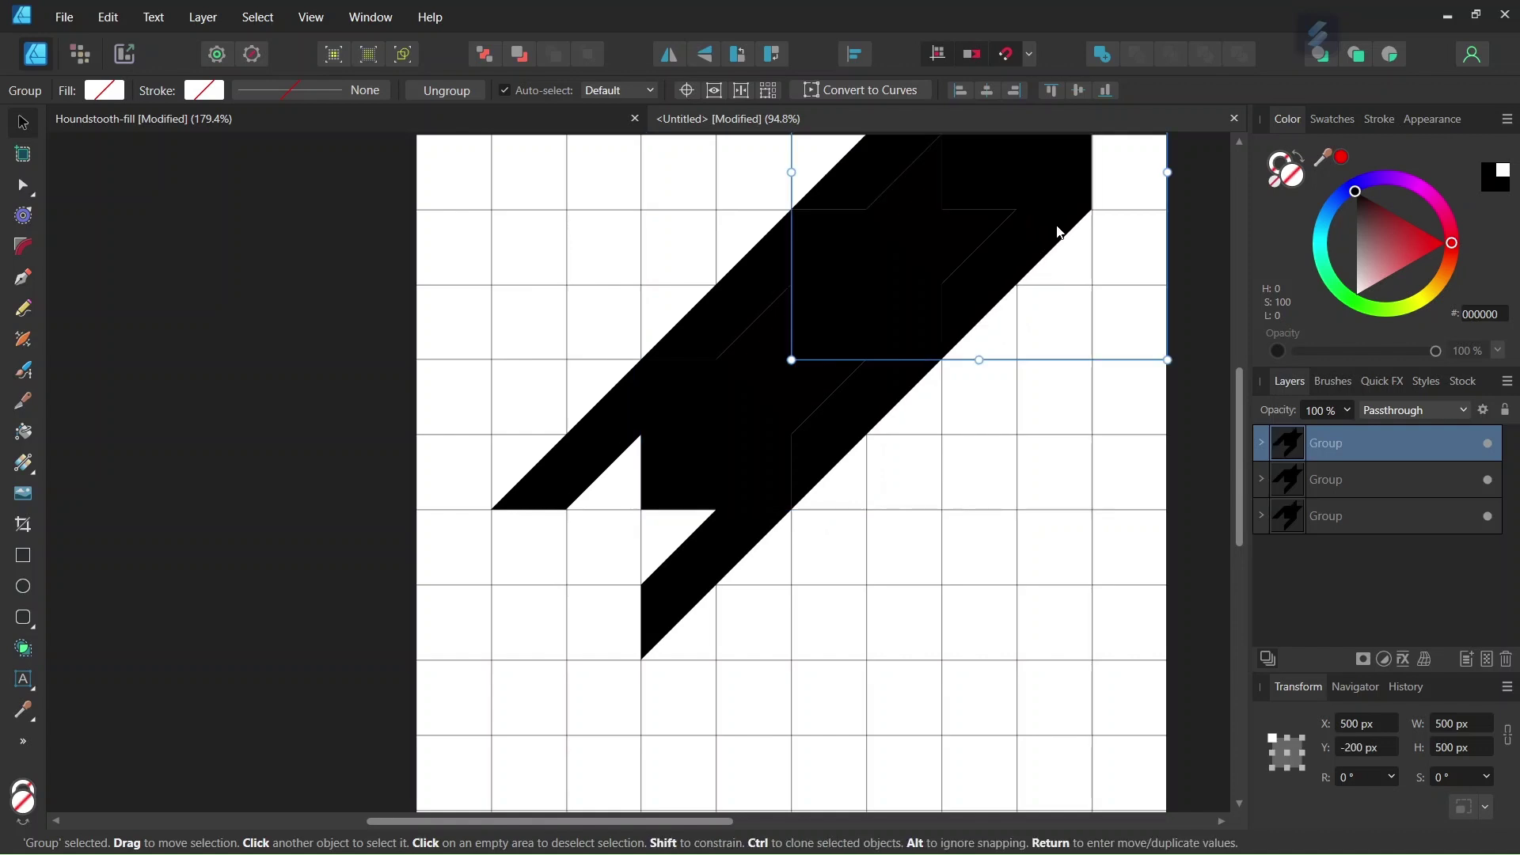
pyautogui.moveTo(1063, 224); pyautogui.dragTo(616, 677)
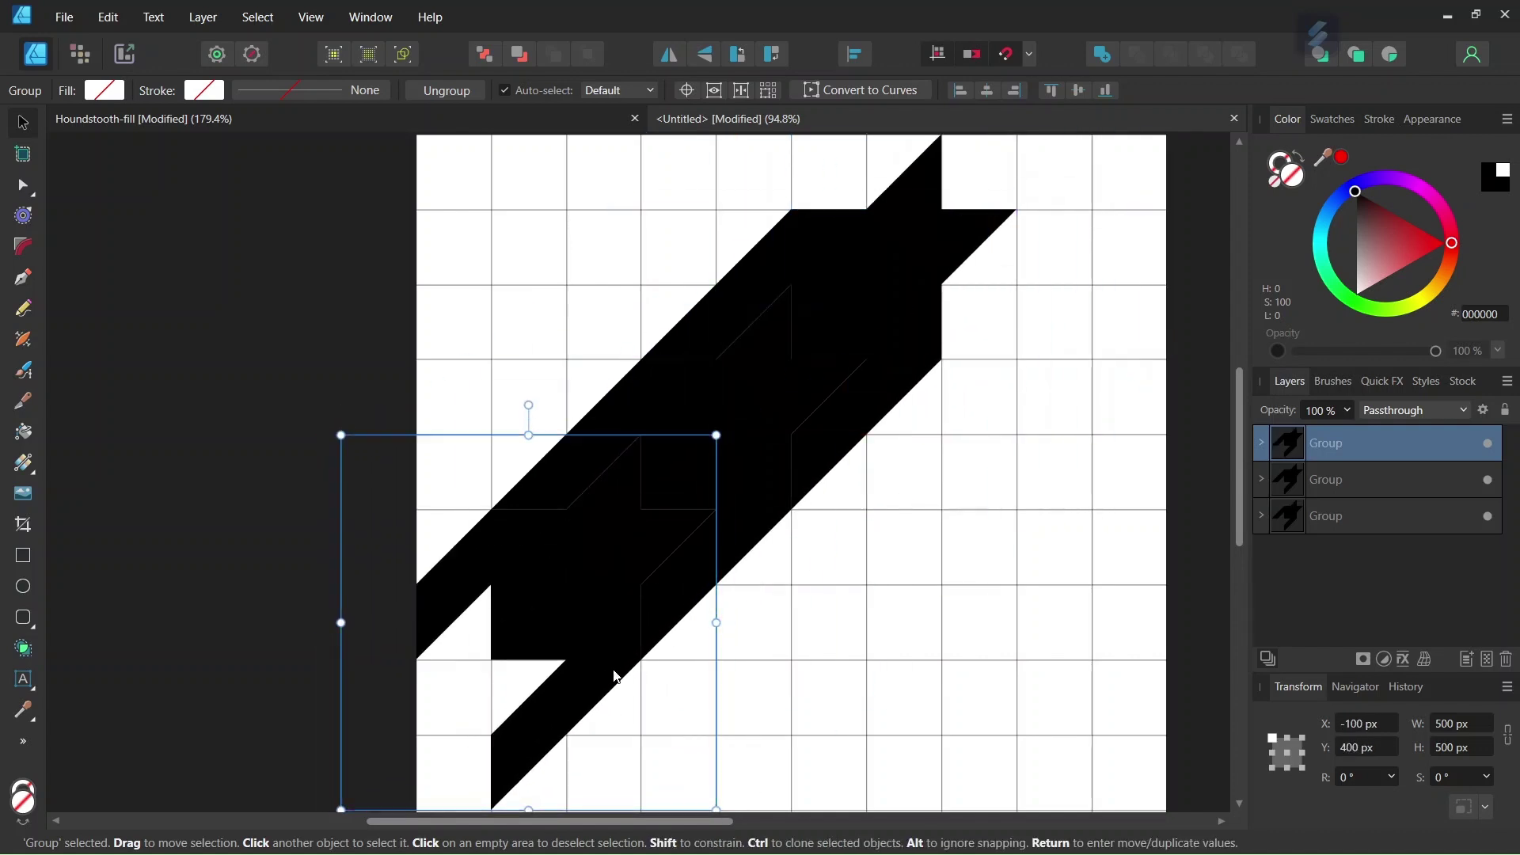
pyautogui.scroll(-4, 615, 681)
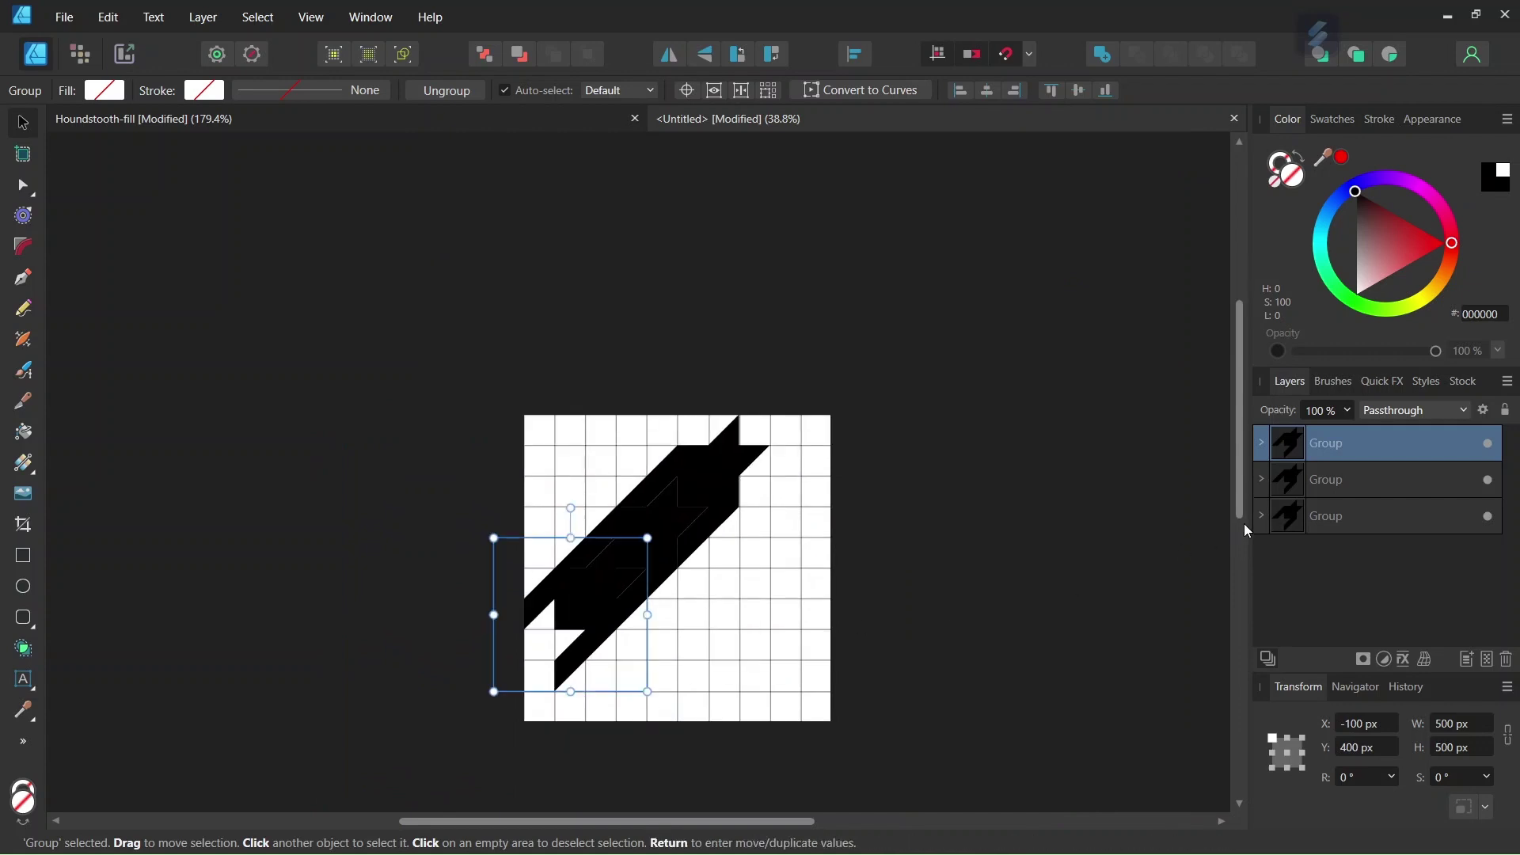
# - Duplicate the three-motif diagonal row and shift the copy 200 px right and down to 100, 200 px
pyautogui.keyDown('shift'); pyautogui.click(1355, 521); pyautogui.keyUp('shift')
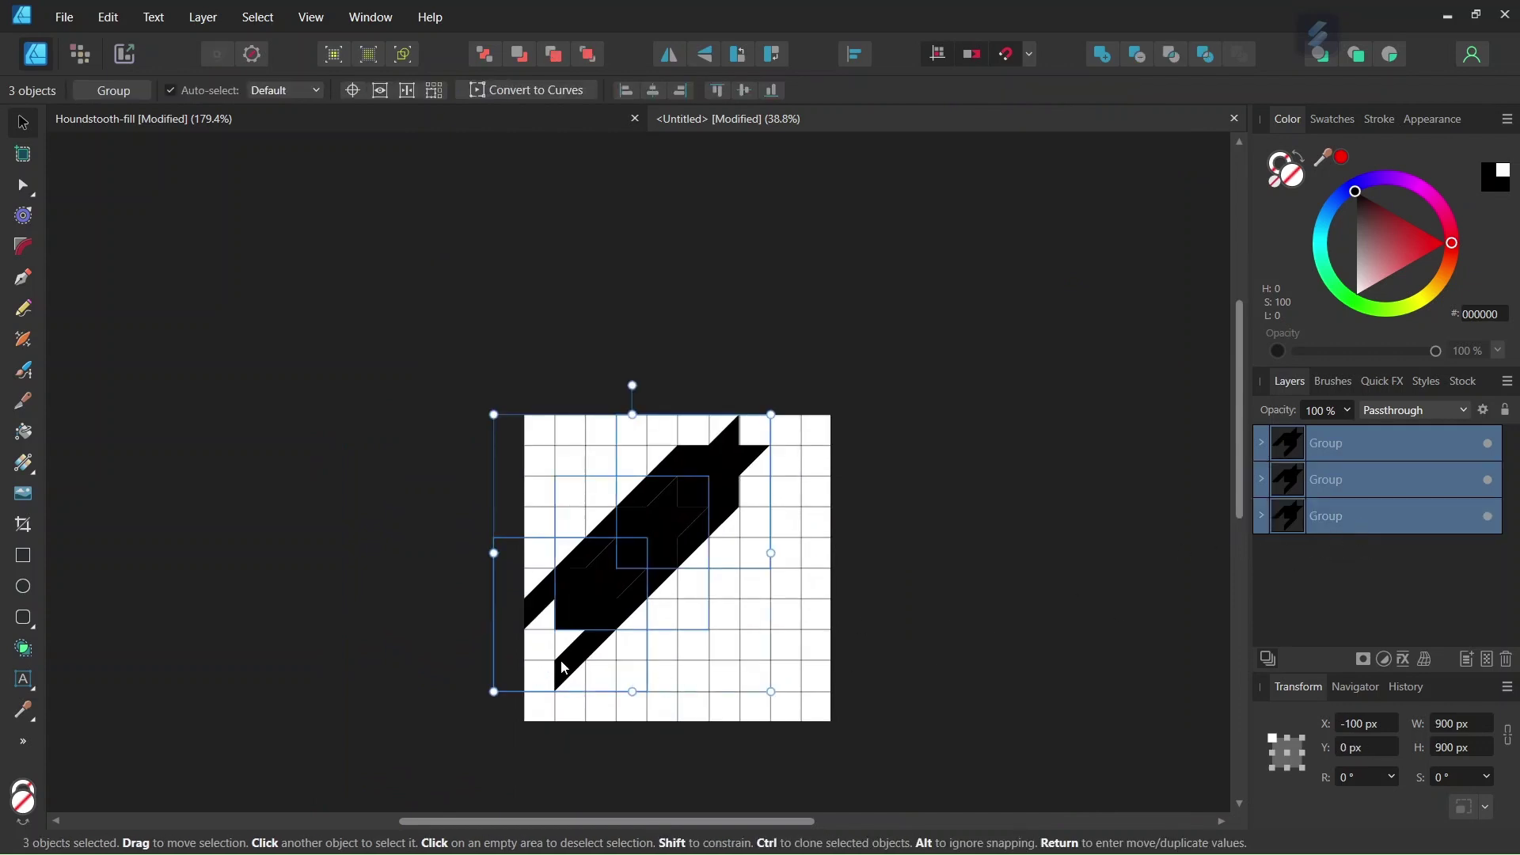
pyautogui.scroll(2, 565, 668)
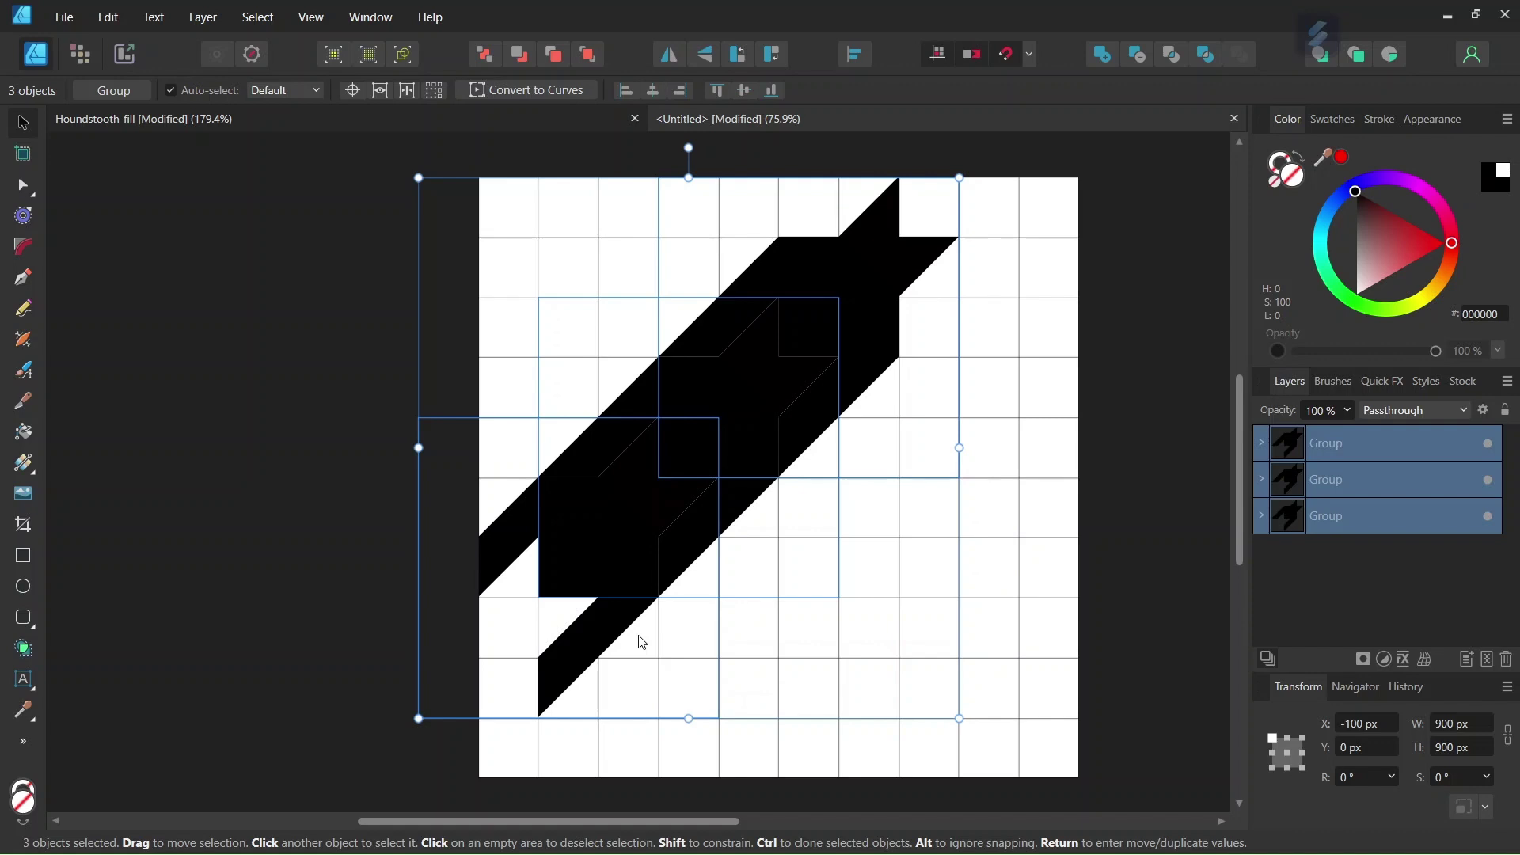
pyautogui.hotkey('ctrl', 'j')
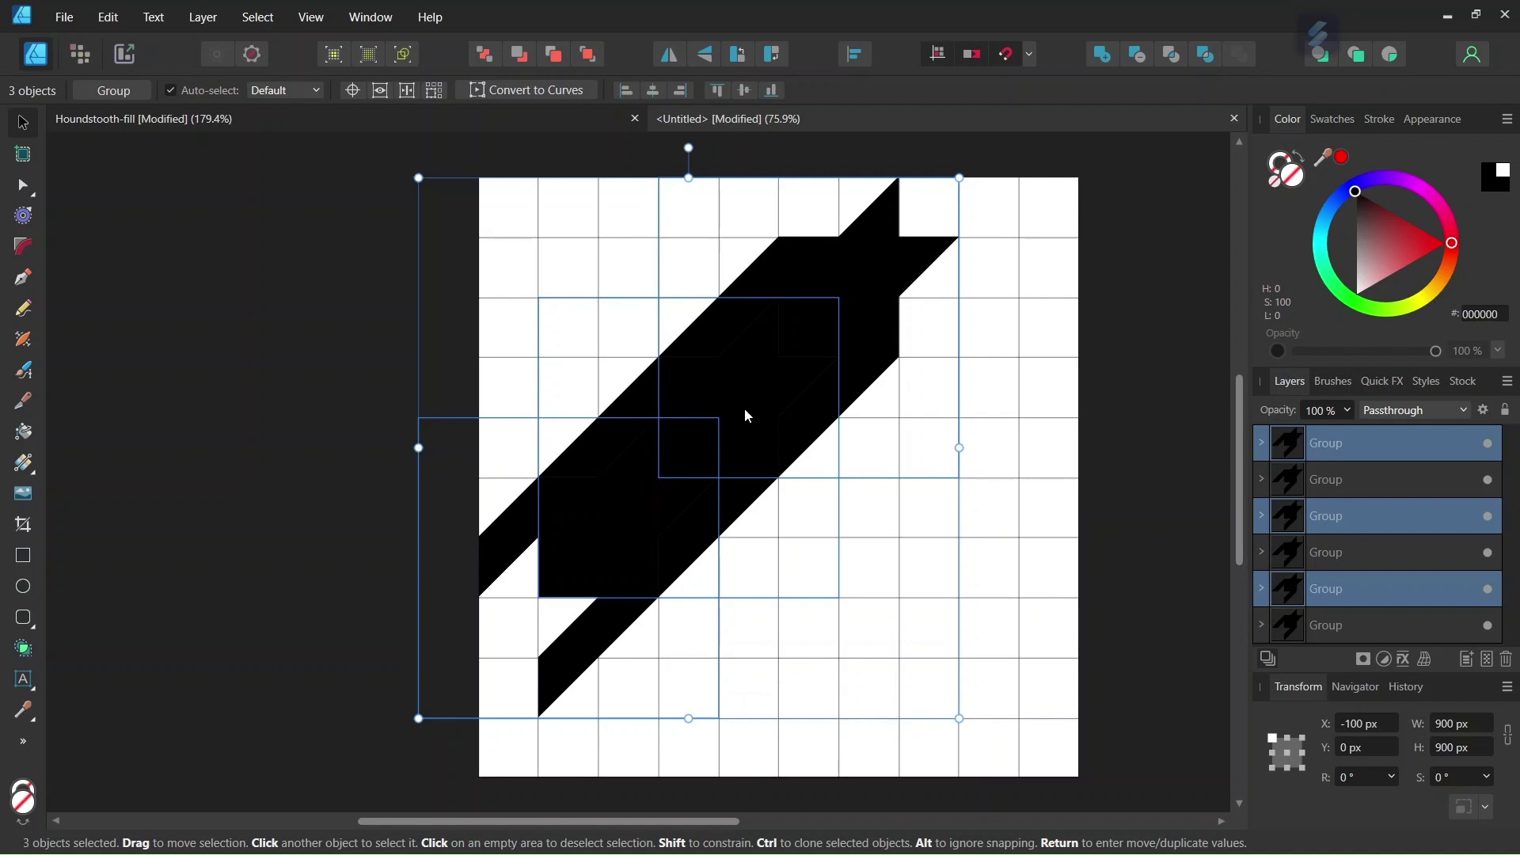
pyautogui.moveTo(748, 415); pyautogui.dragTo(864, 536)
pyautogui.scroll(-1, 910, 600)
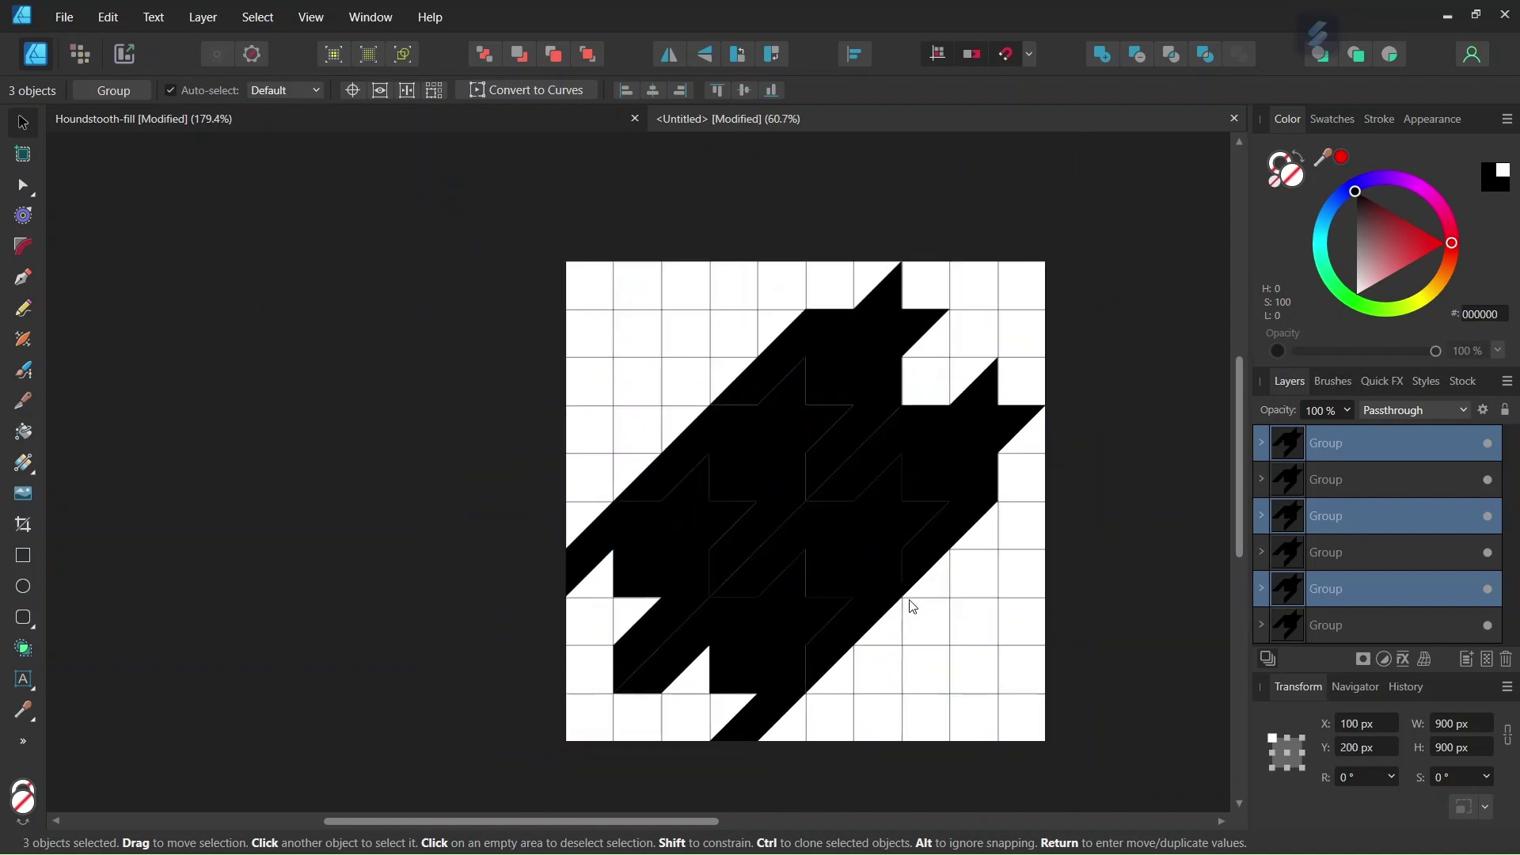
pyautogui.scroll(1, 1022, 595)
pyautogui.hotkey('ctrl', 'd')
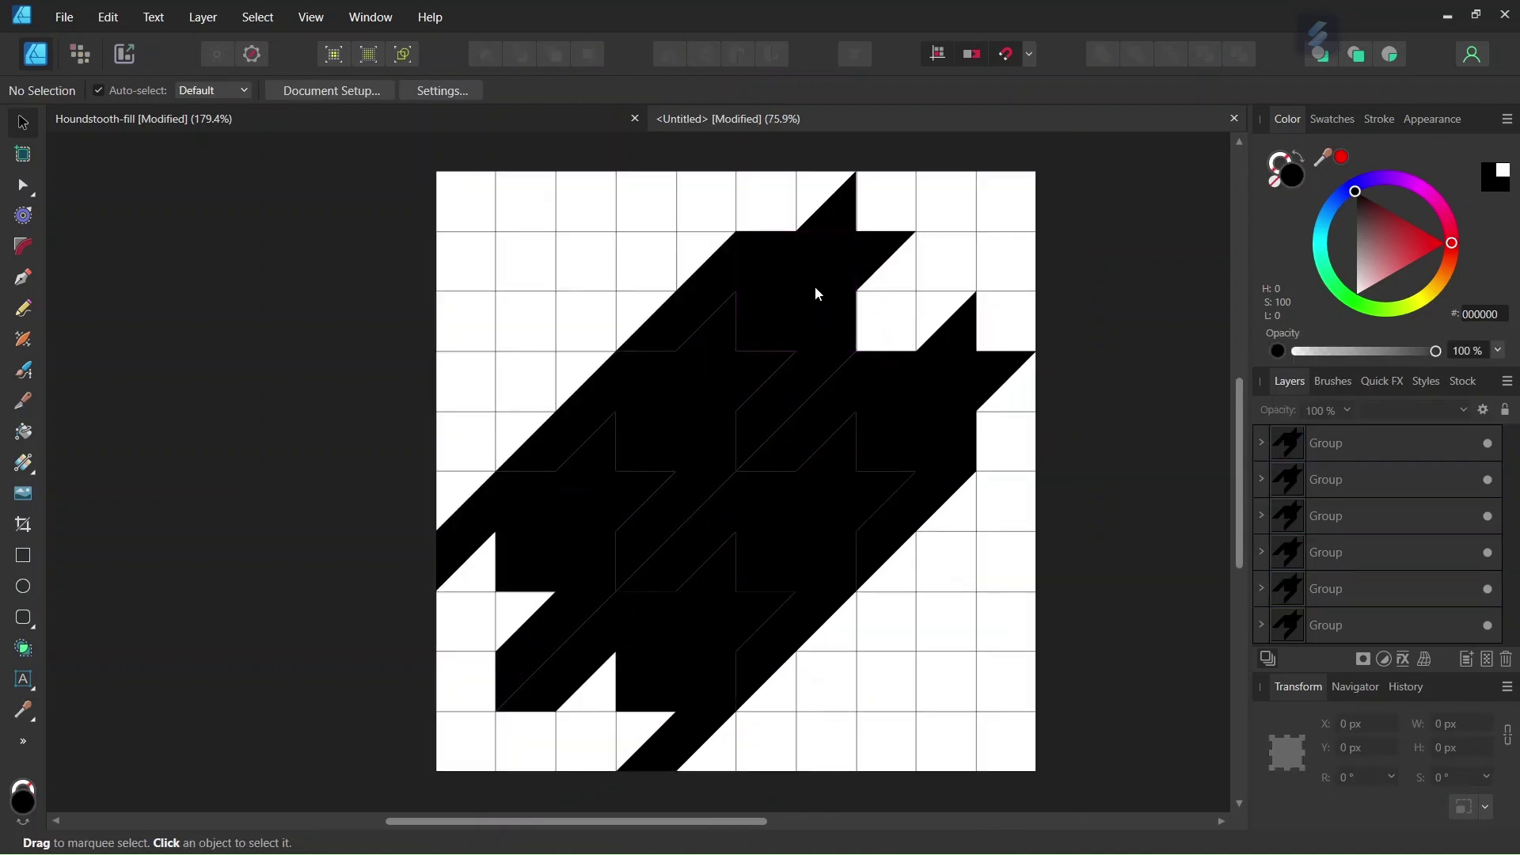
pyautogui.click(811, 288)
# - Recolour three selected motif groups white (FFFFFF), then deselect them
pyautogui.keyDown('shift'); pyautogui.click(550, 528); pyautogui.keyUp('shift')
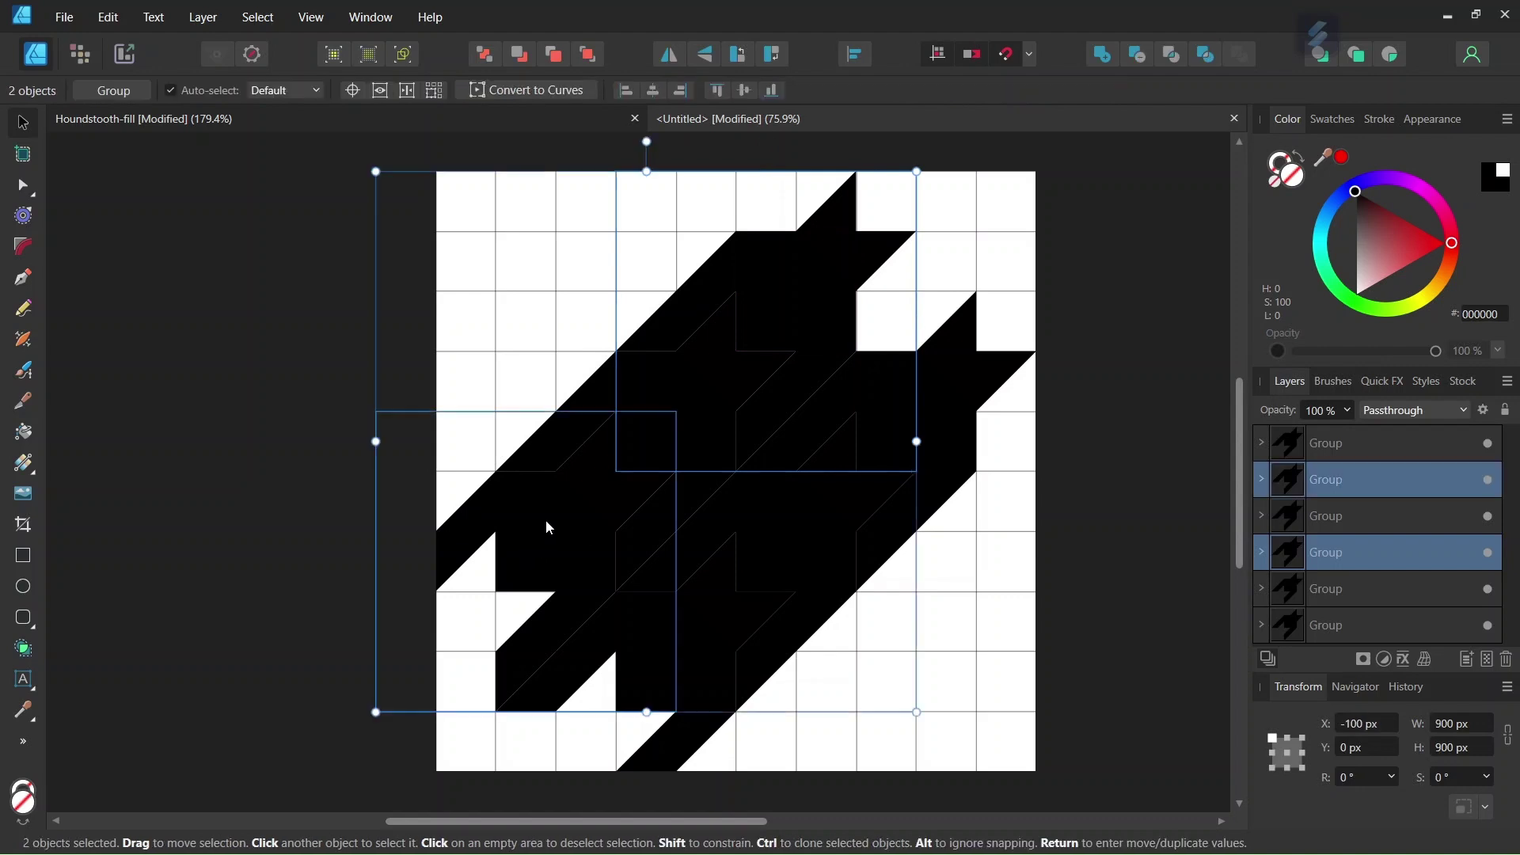
pyautogui.keyDown('shift'); pyautogui.click(807, 548); pyautogui.keyUp('shift')
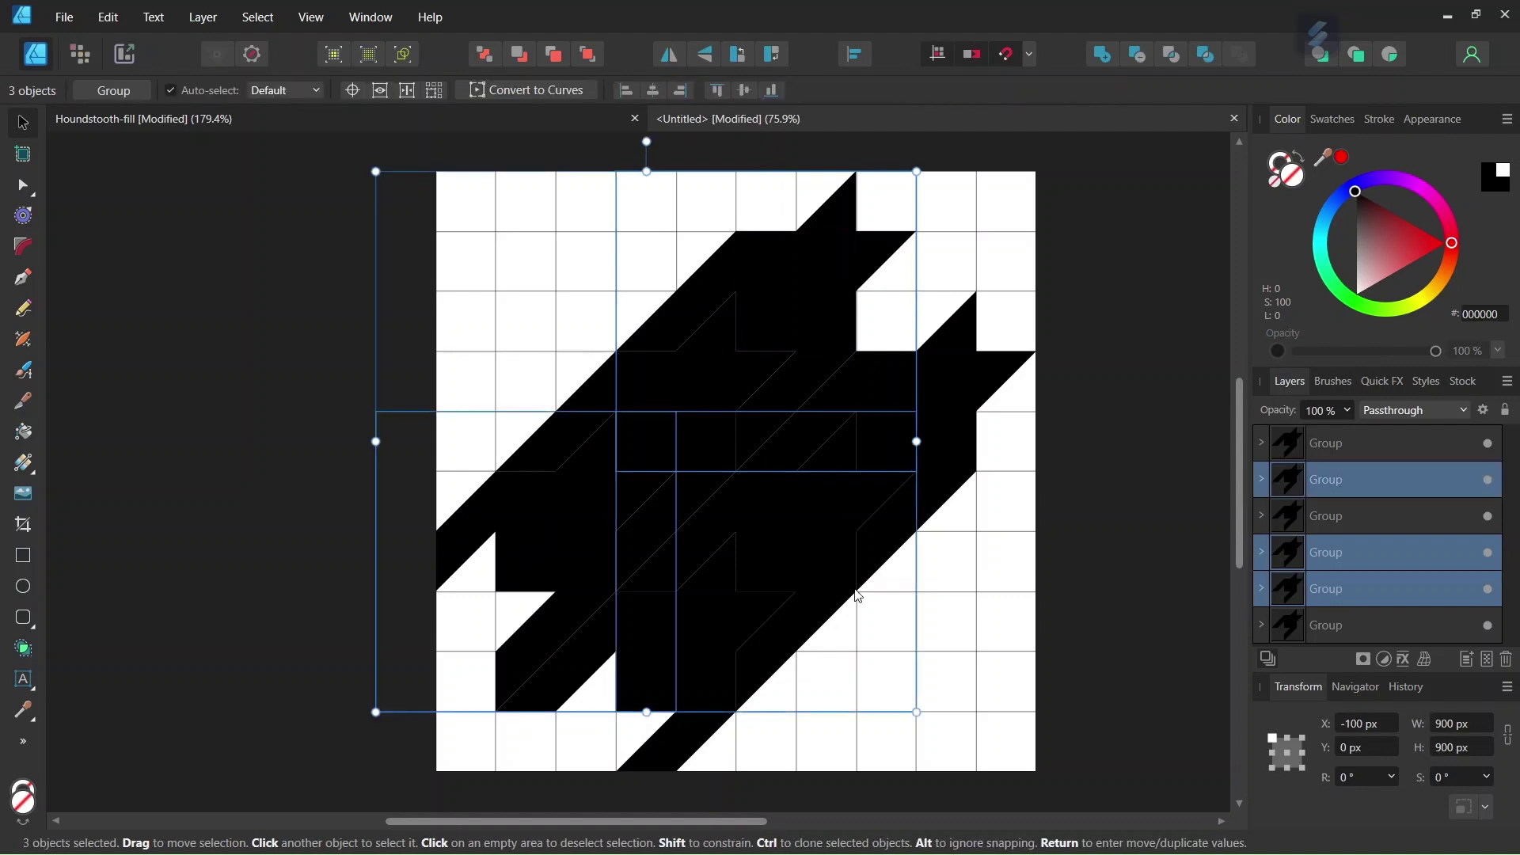
pyautogui.moveTo(1370, 267); pyautogui.dragTo(1338, 329)
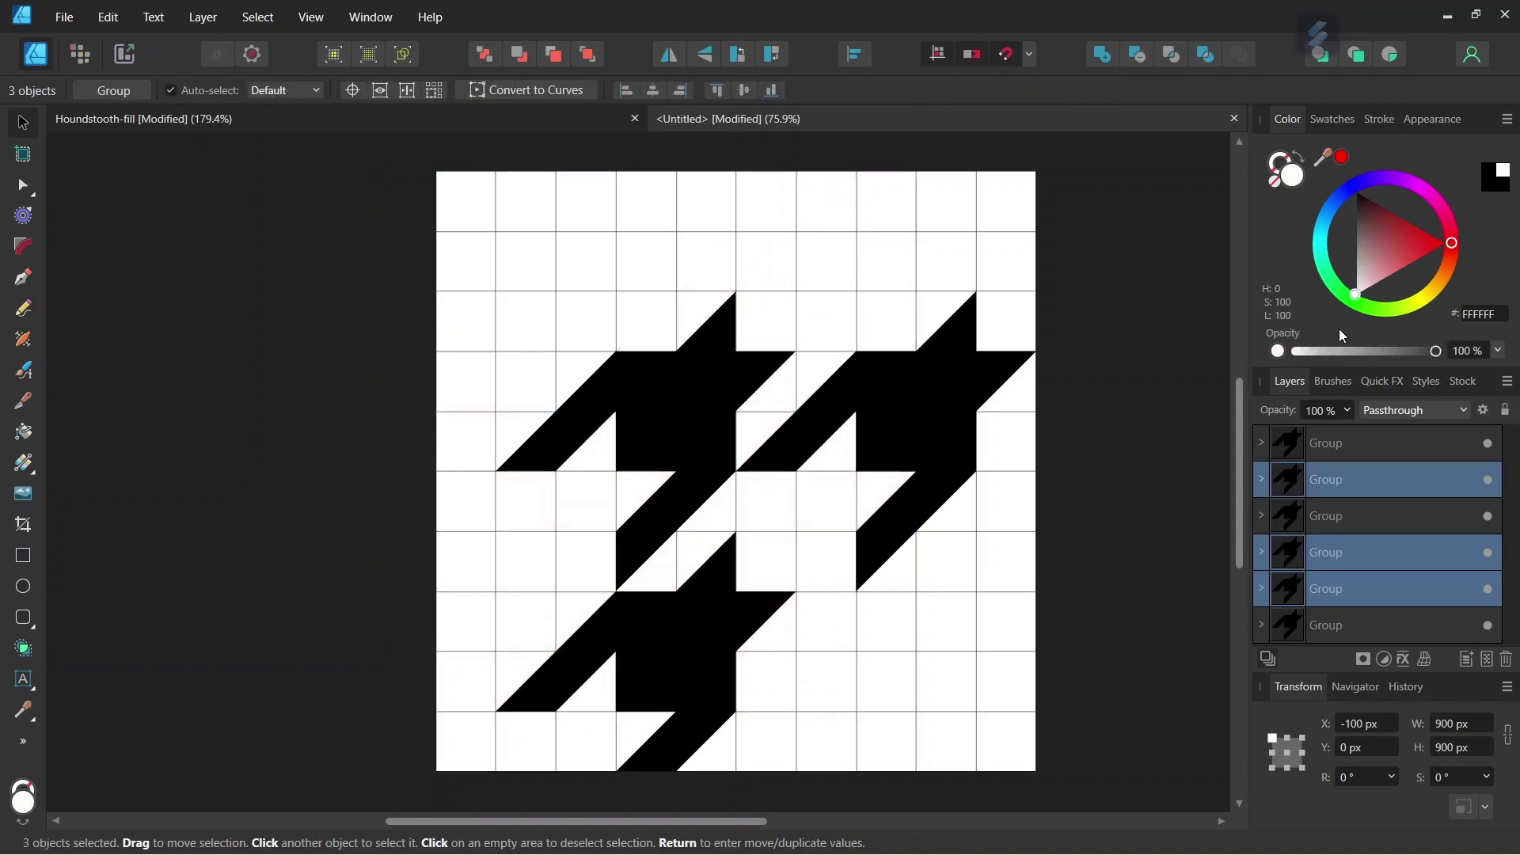
pyautogui.click(1129, 598)
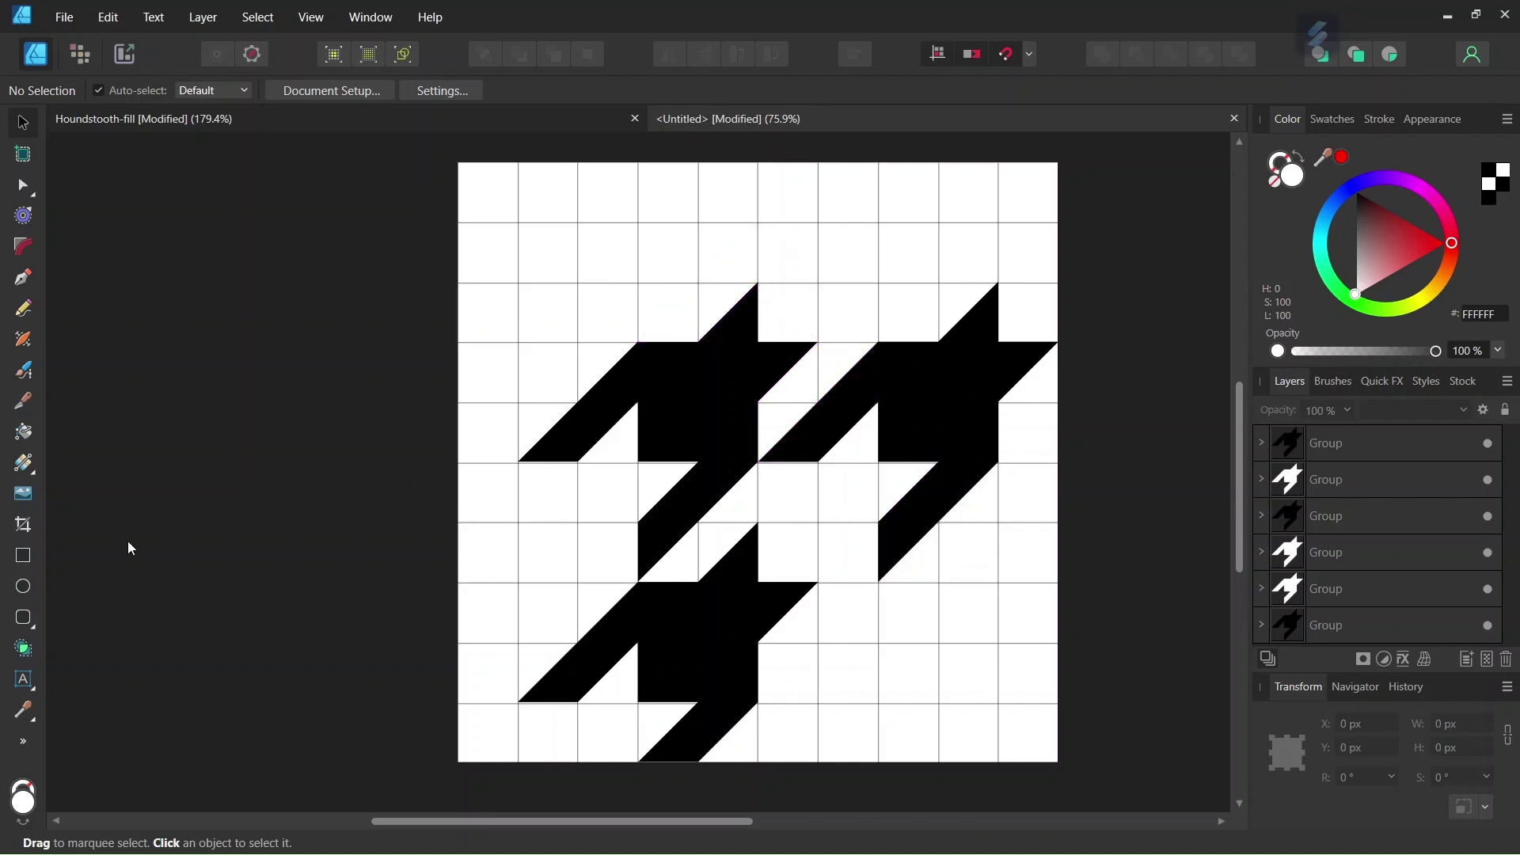
# - Draw a fill-less 400×400 px rectangle at X/Y 300 px over one pattern repeat
pyautogui.click(19, 559)
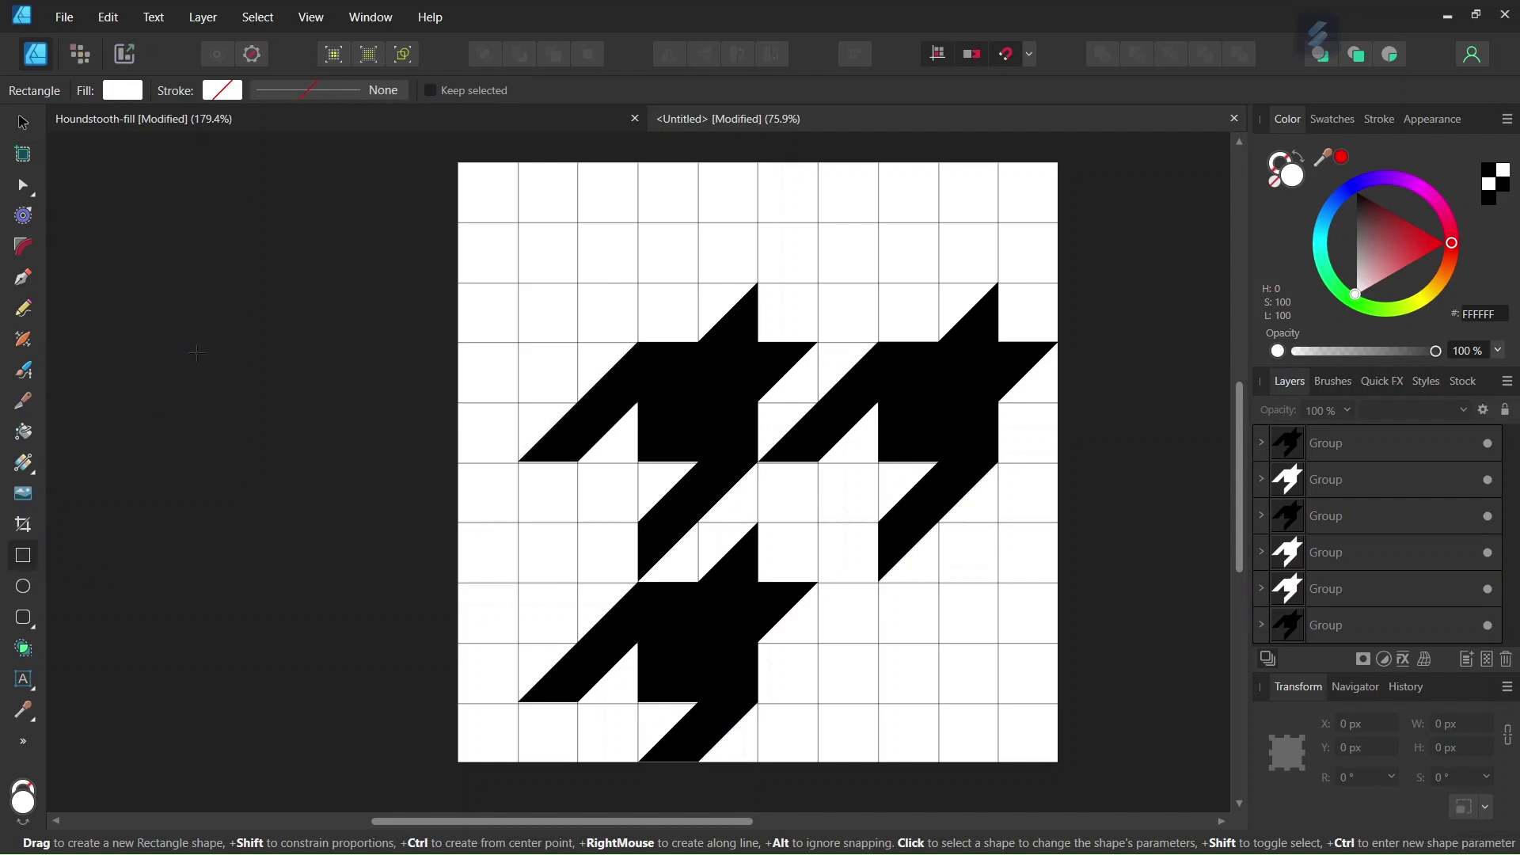
pyautogui.click(122, 92)
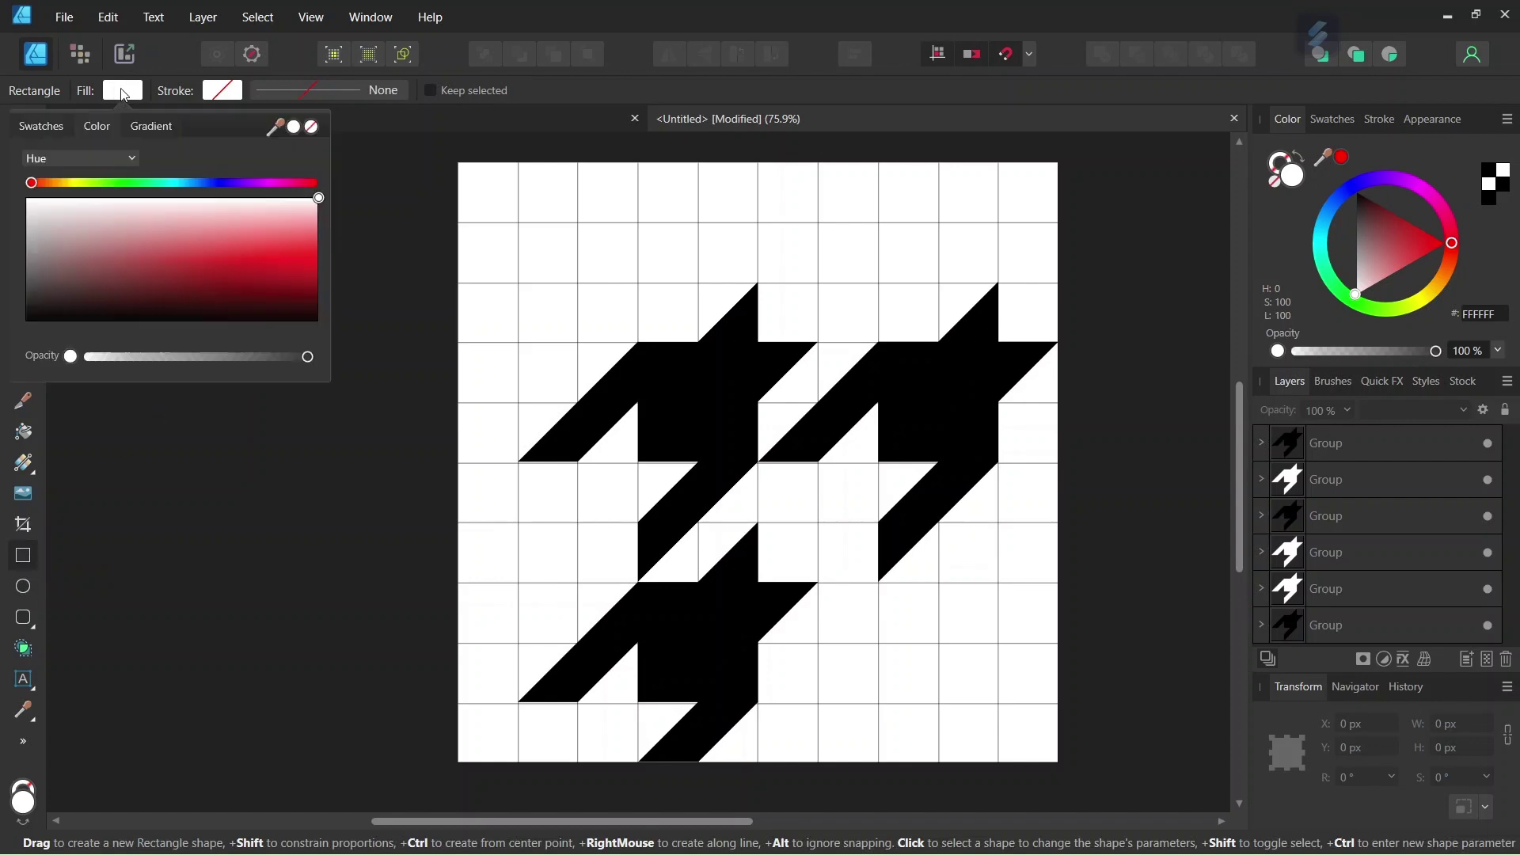
pyautogui.click(312, 128)
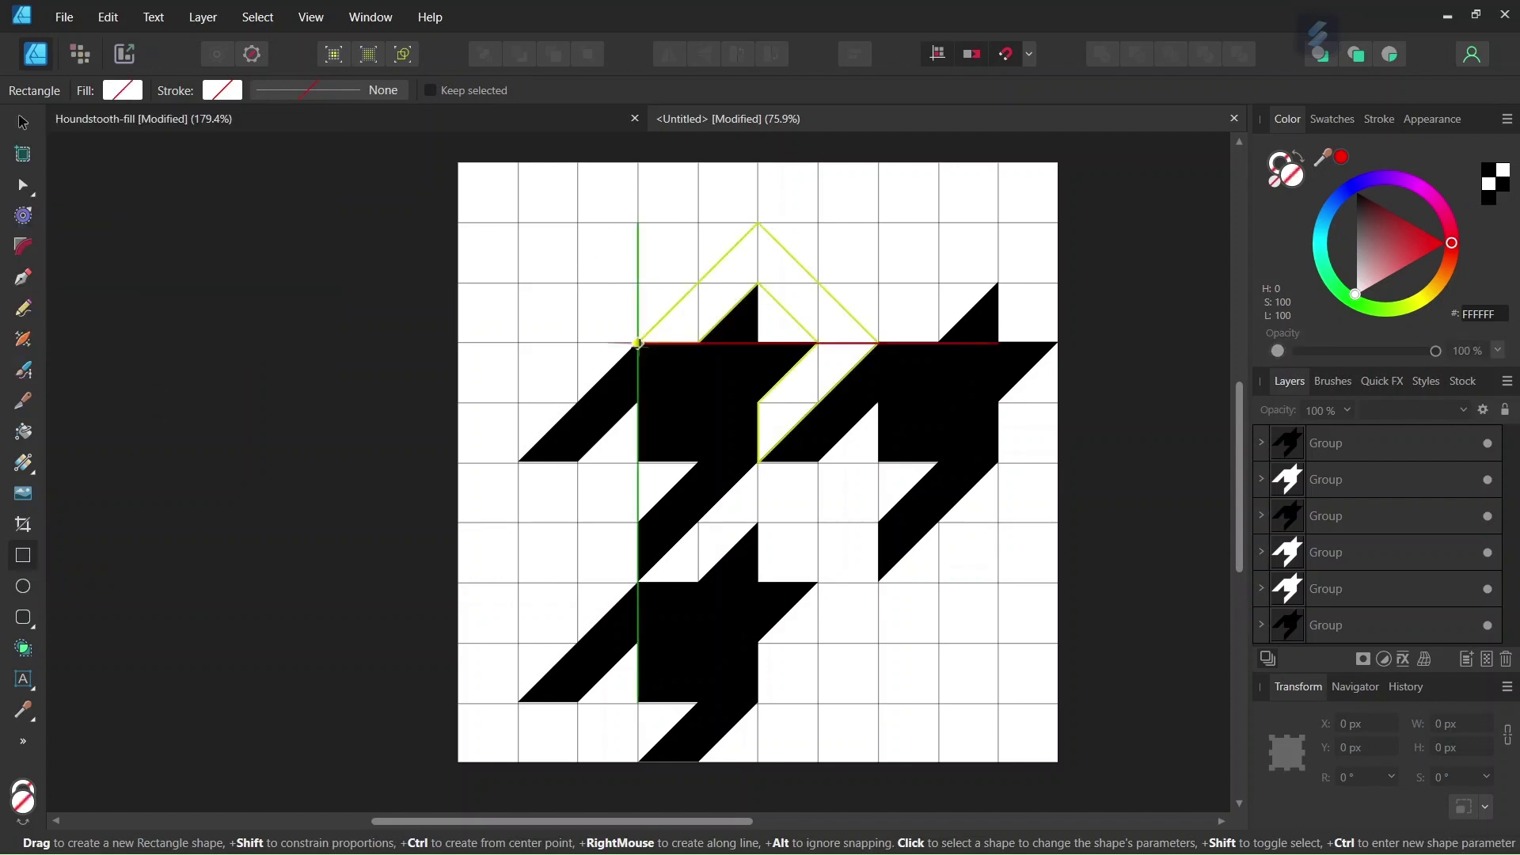
pyautogui.moveTo(639, 344); pyautogui.dragTo(880, 580)
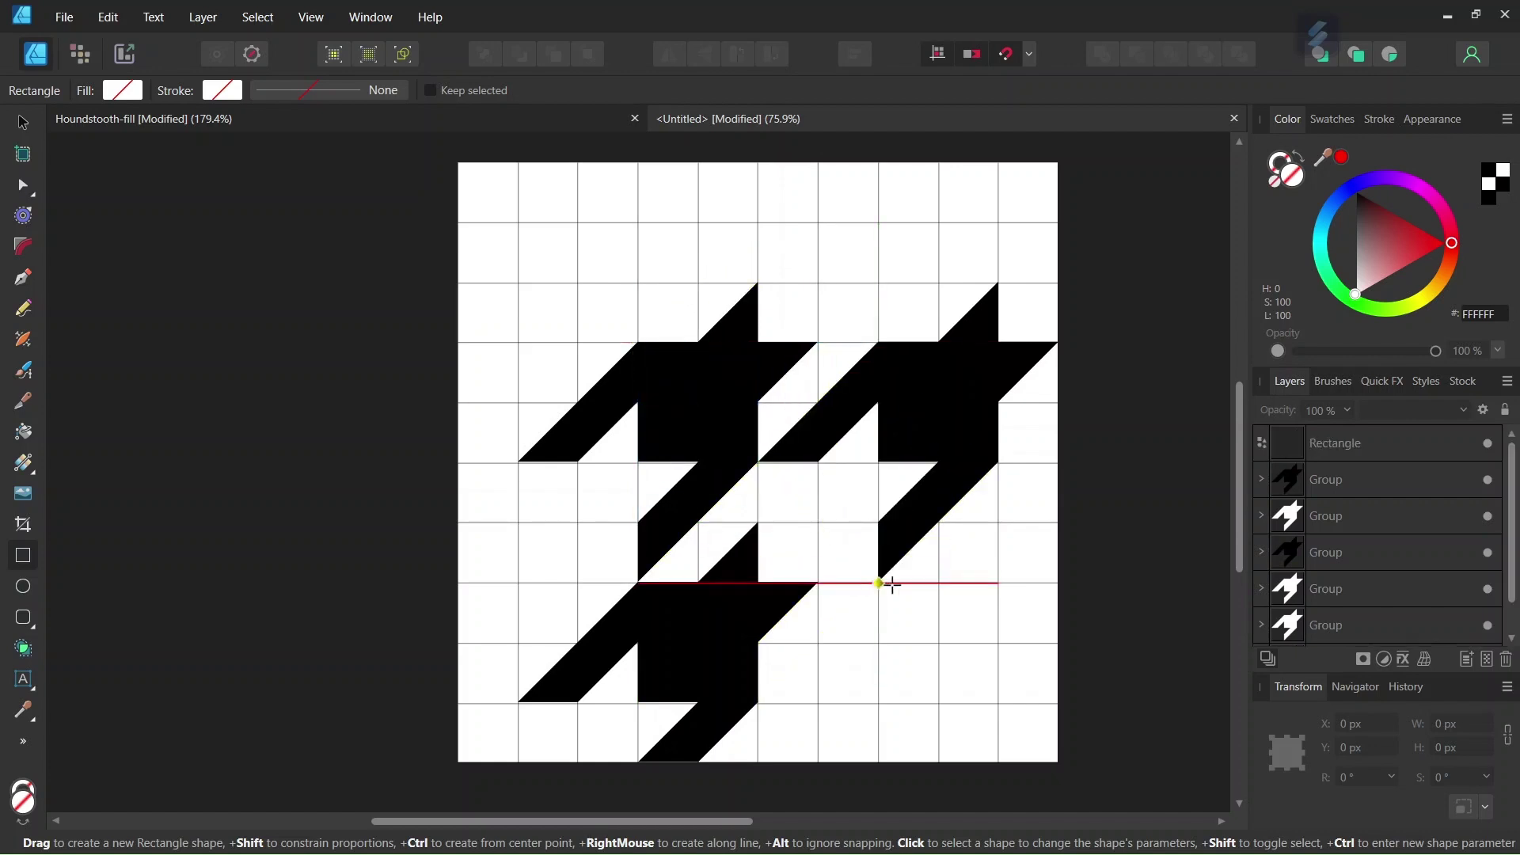
pyautogui.click(1373, 453)
pyautogui.scroll(2, 967, 597)
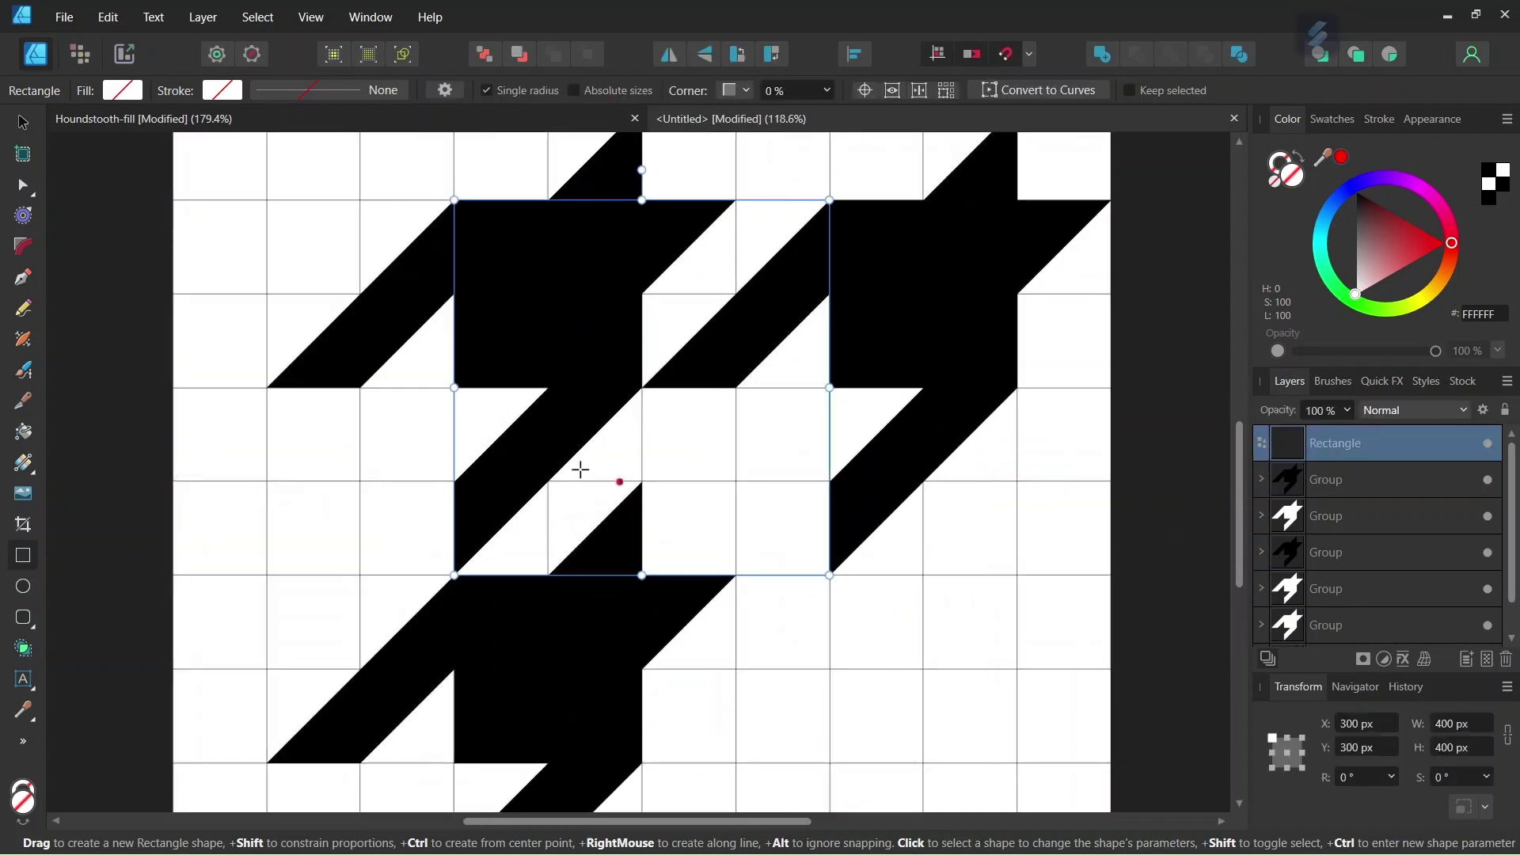
pyautogui.click(19, 125)
pyautogui.scroll(1, 530, 308)
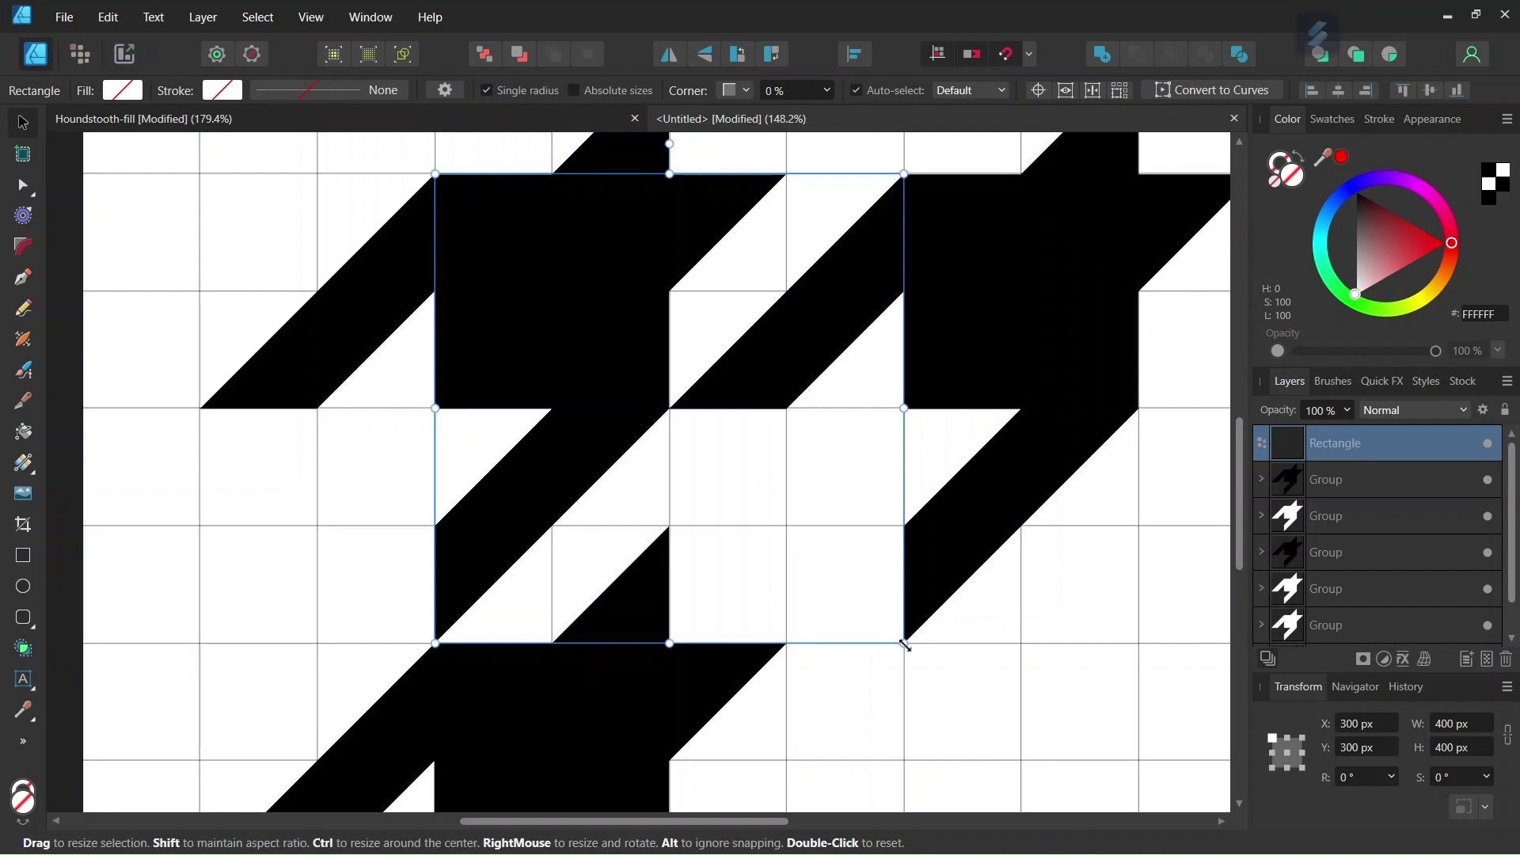
pyautogui.scroll(1, 808, 519)
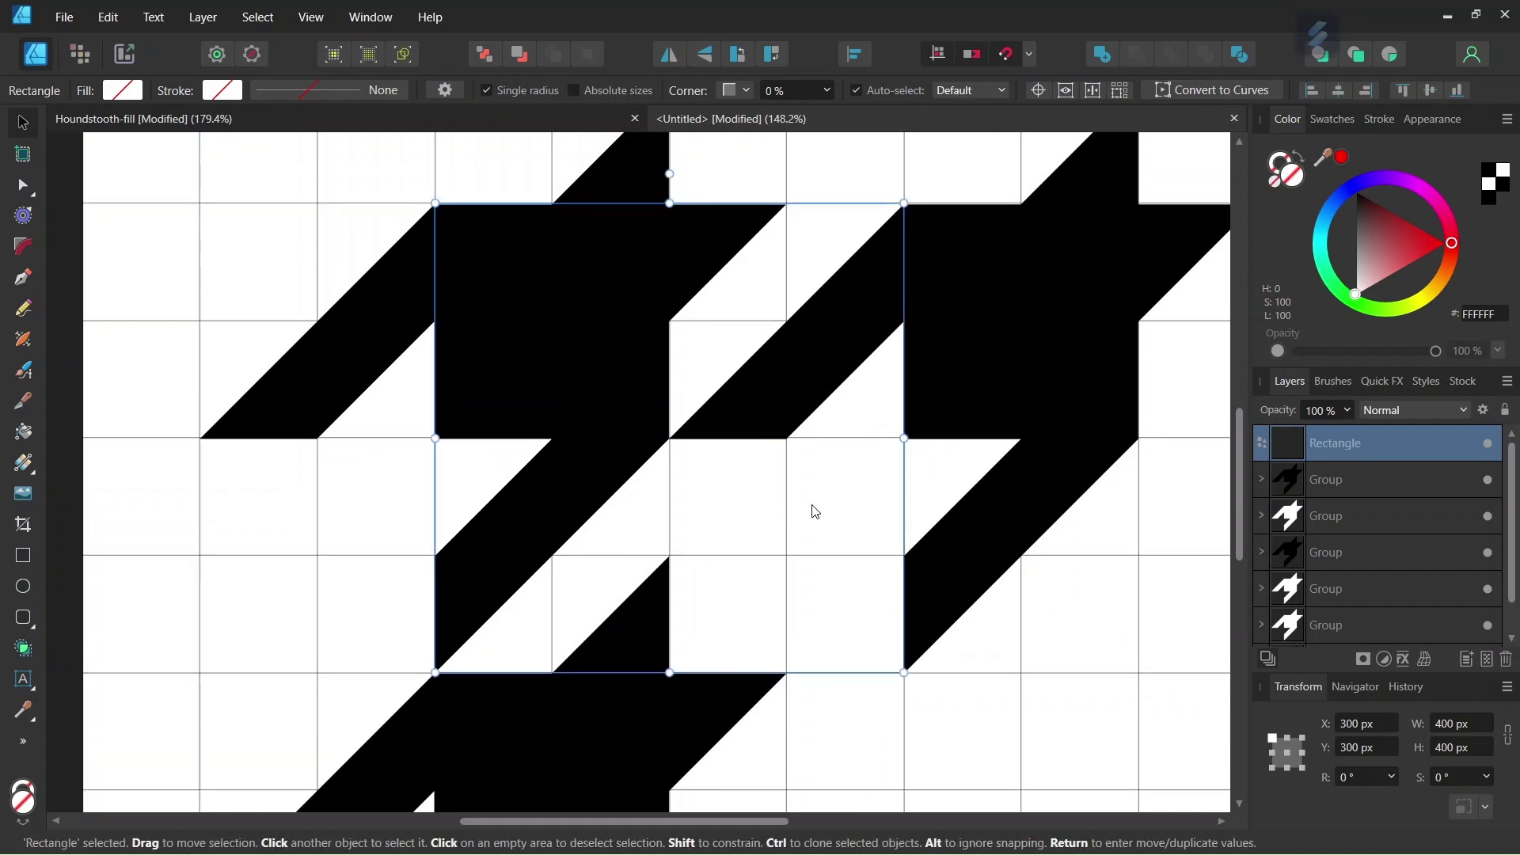
# - Export the 400×400 px selection area as a PNG named Pattern2
pyautogui.click(60, 17)
pyautogui.click(139, 420)
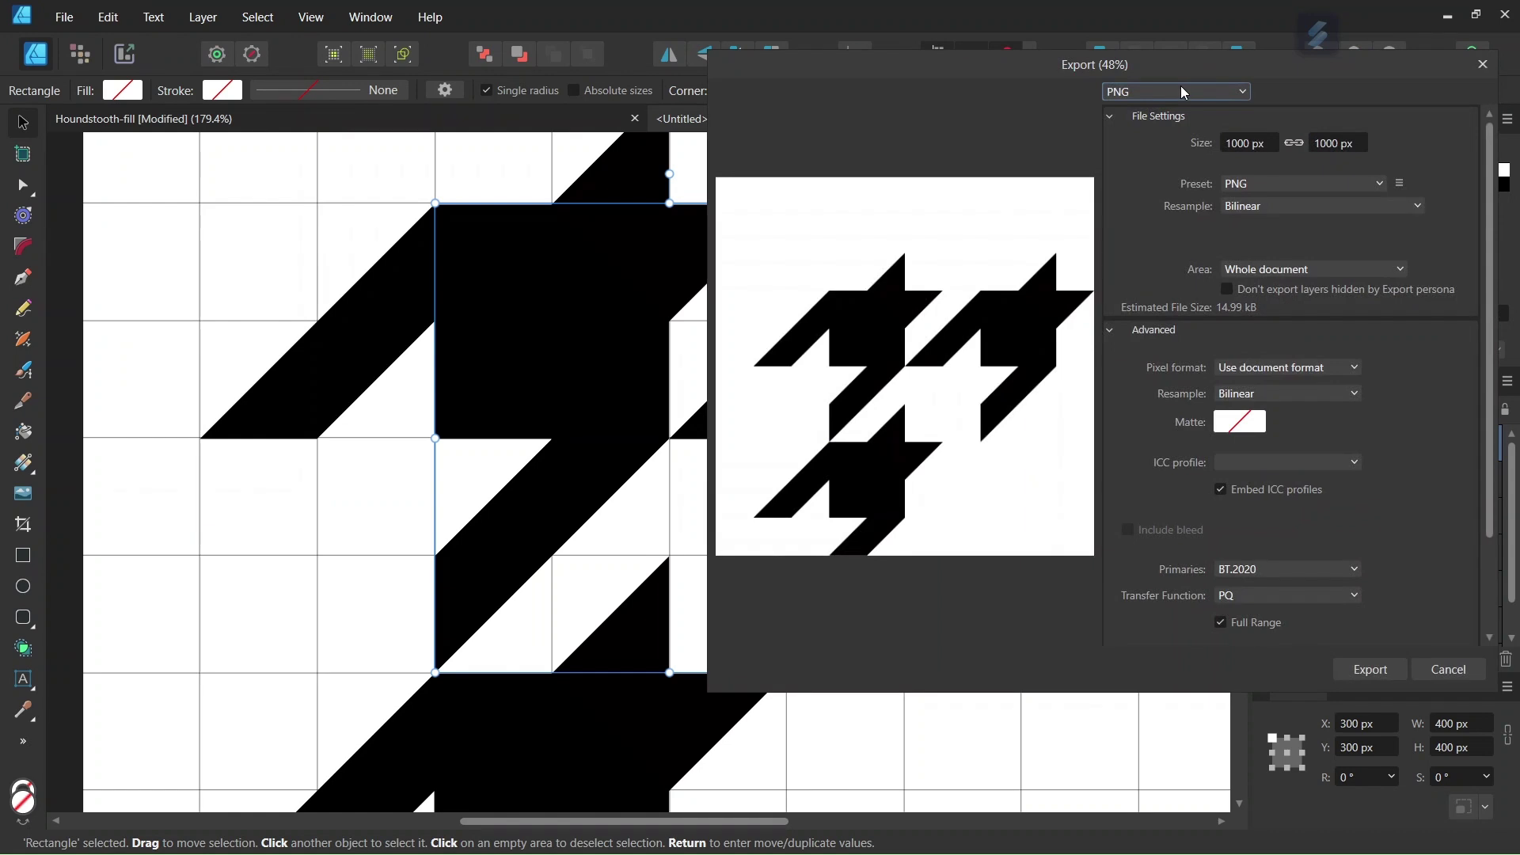
pyautogui.click(1256, 272)
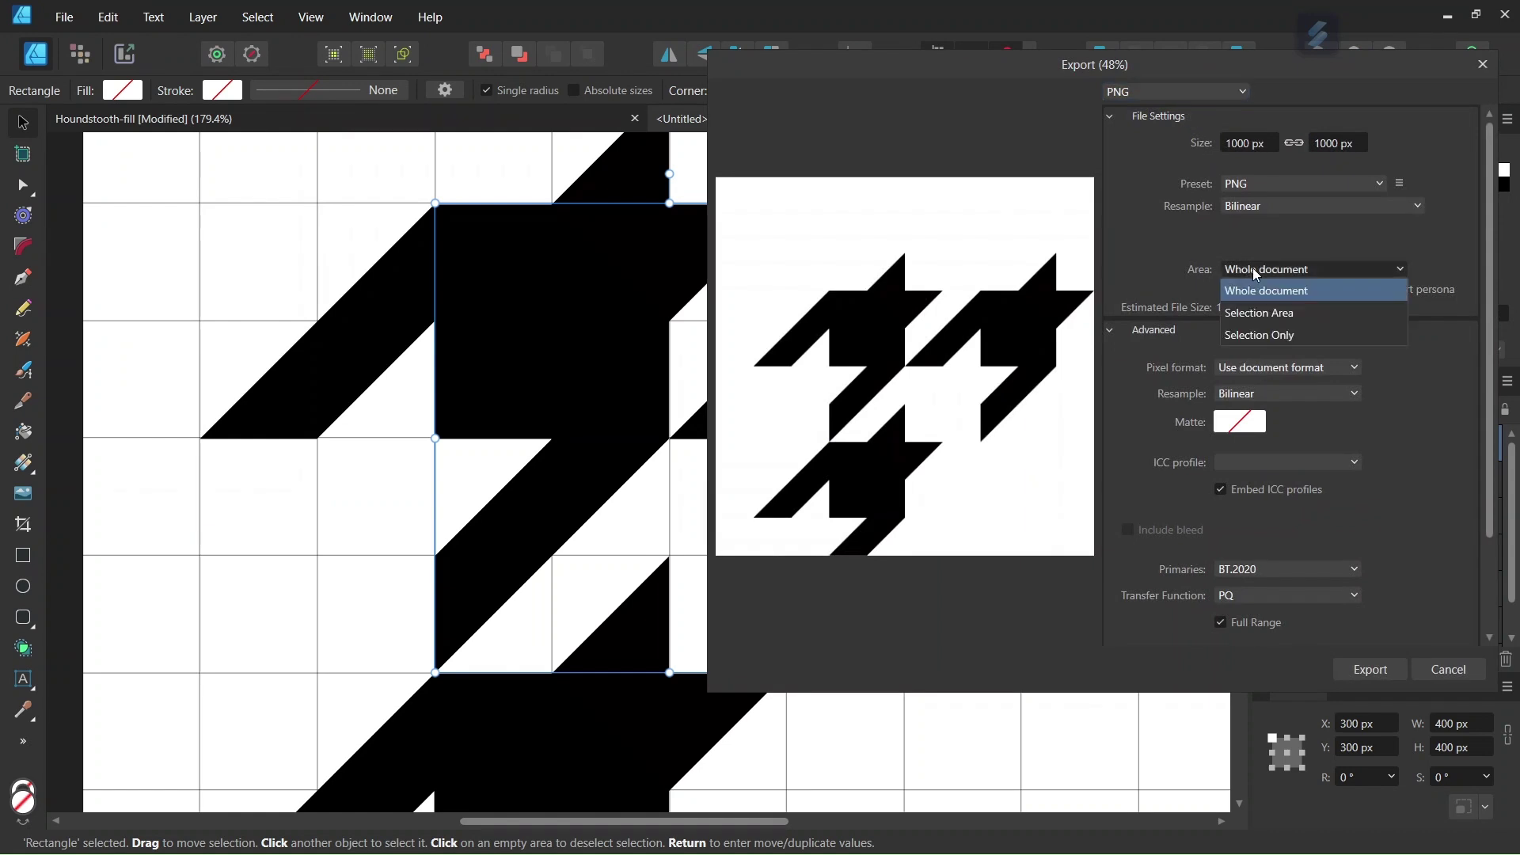
pyautogui.click(1269, 312)
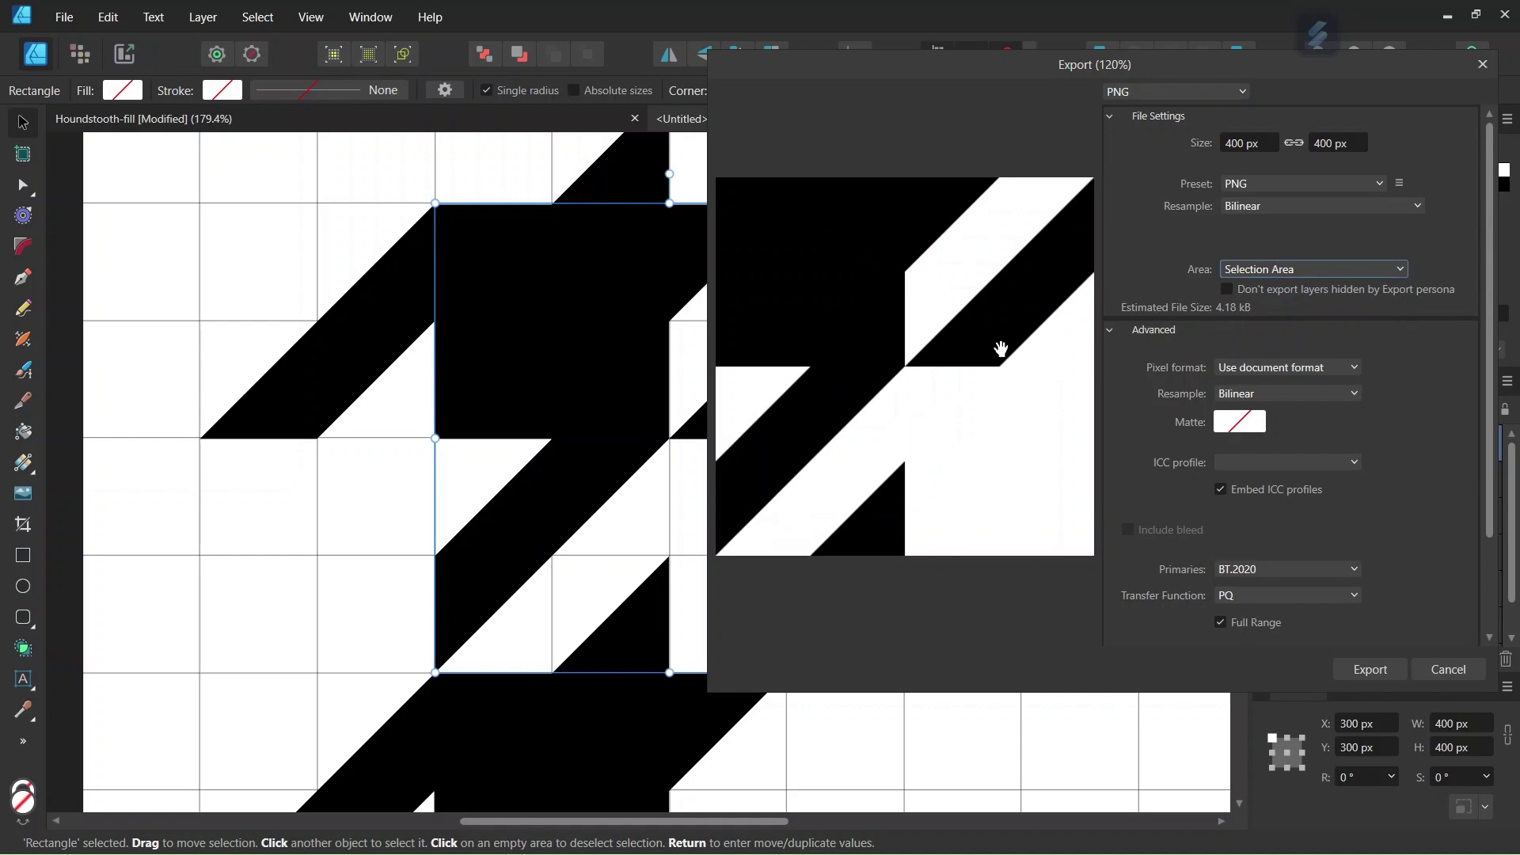
pyautogui.click(1365, 672)
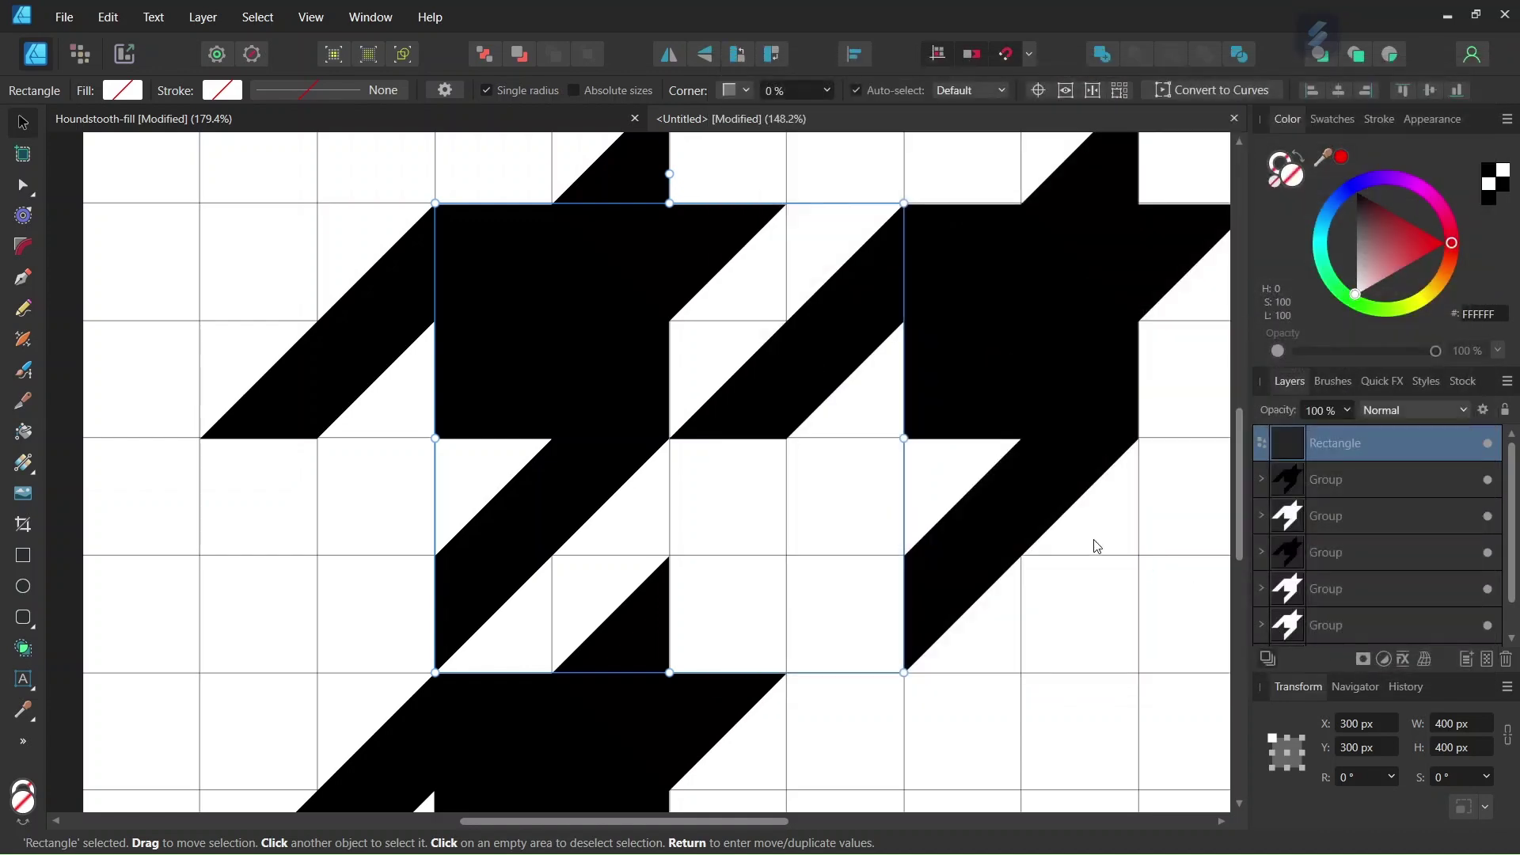
pyautogui.click(594, 428)
pyautogui.keyDown('ctrl'); pyautogui.scroll(-1, 829, 444); pyautogui.keyUp('ctrl')
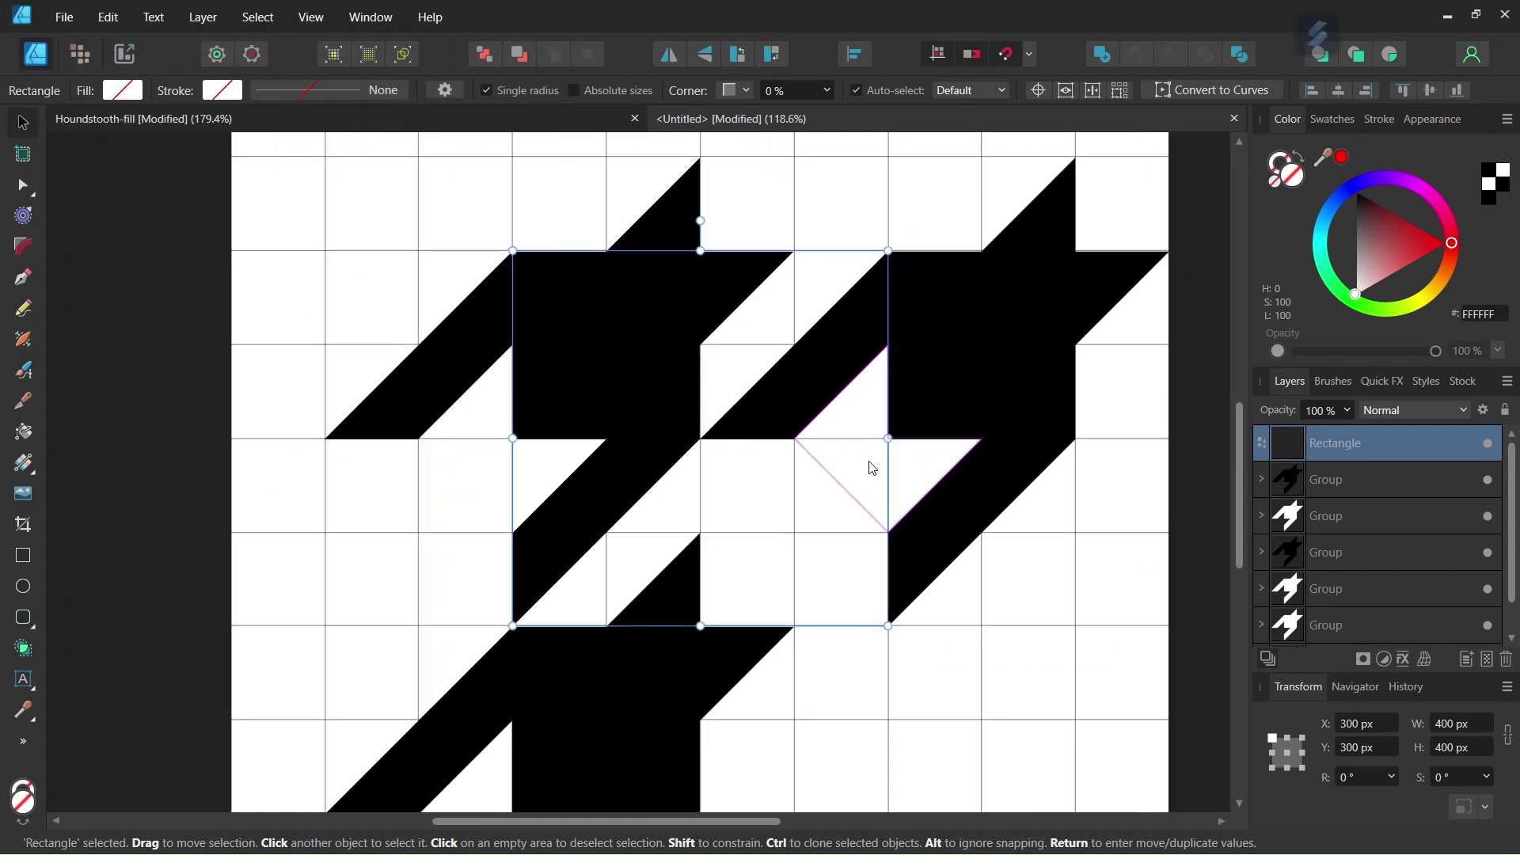
pyautogui.keyDown('ctrl'); pyautogui.scroll(-1, 980, 505); pyautogui.keyUp('ctrl')
# - Create a new A5 document and hide its grid
pyautogui.click(64, 17)
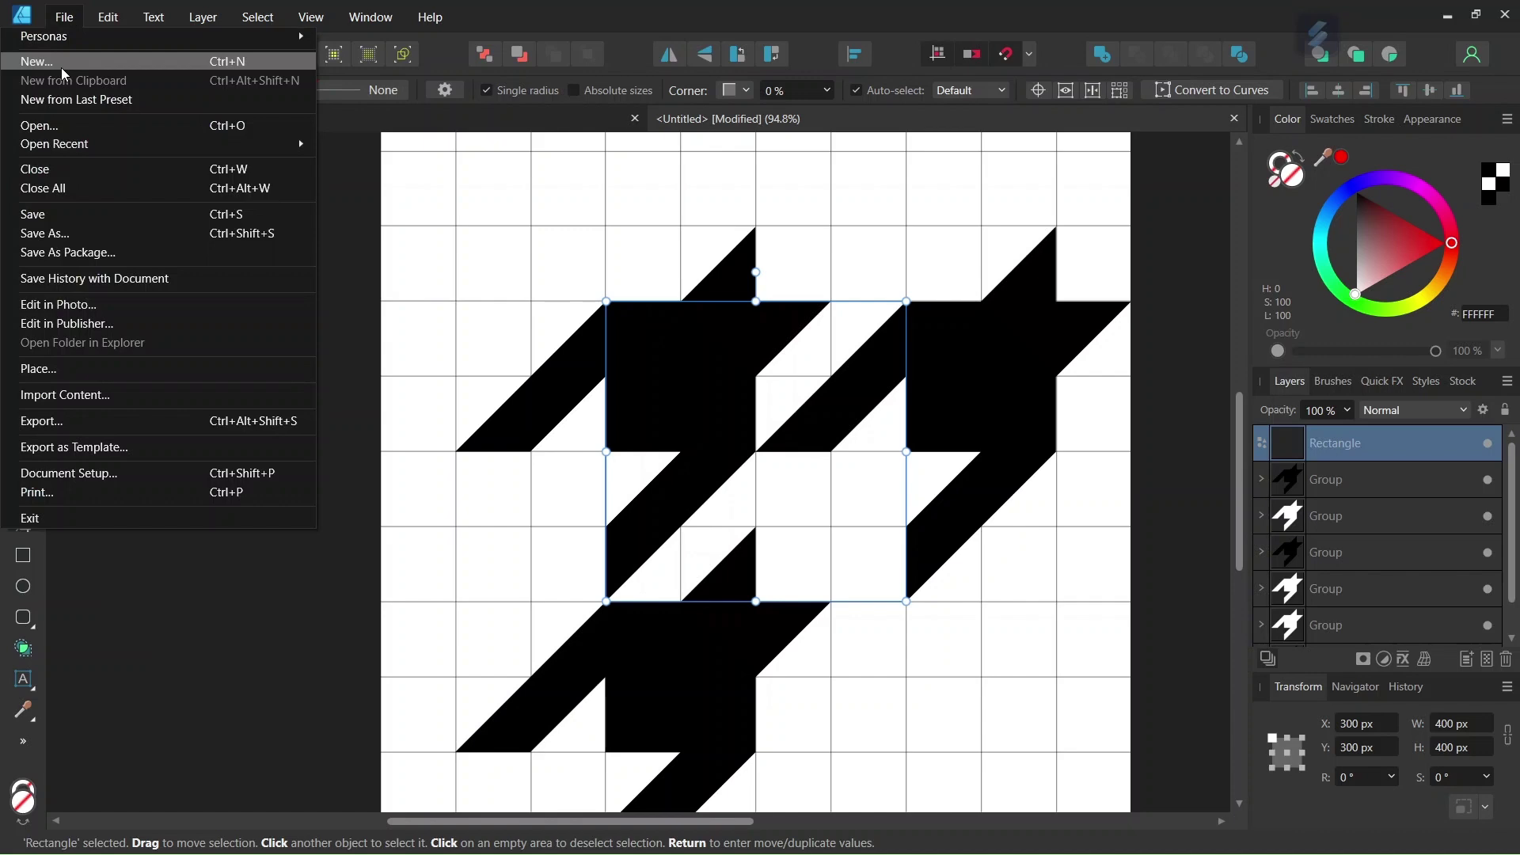
pyautogui.click(32, 32)
pyautogui.click(1161, 729)
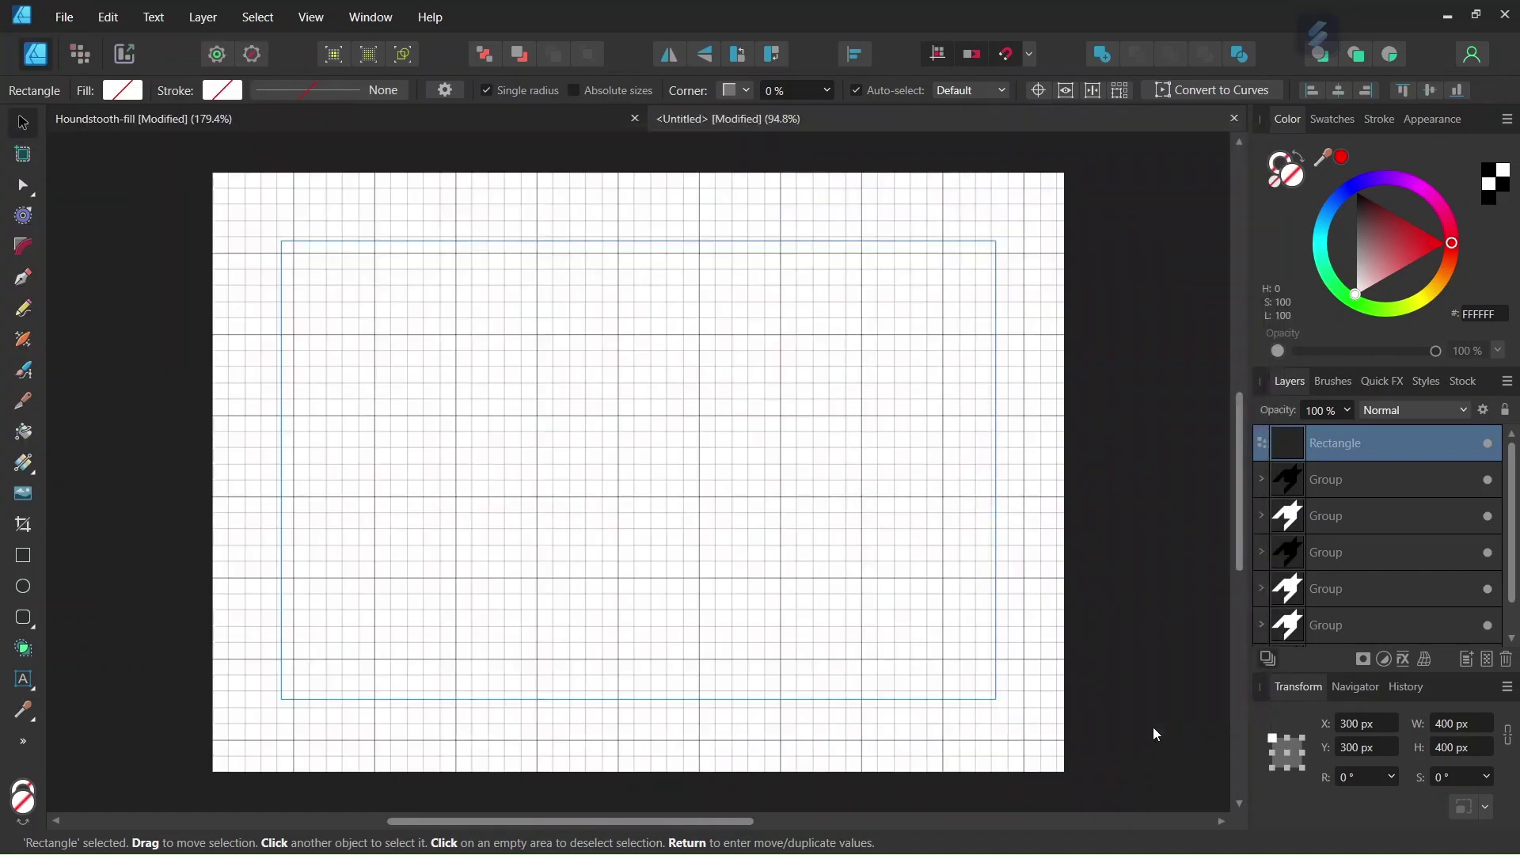
pyautogui.click(310, 17)
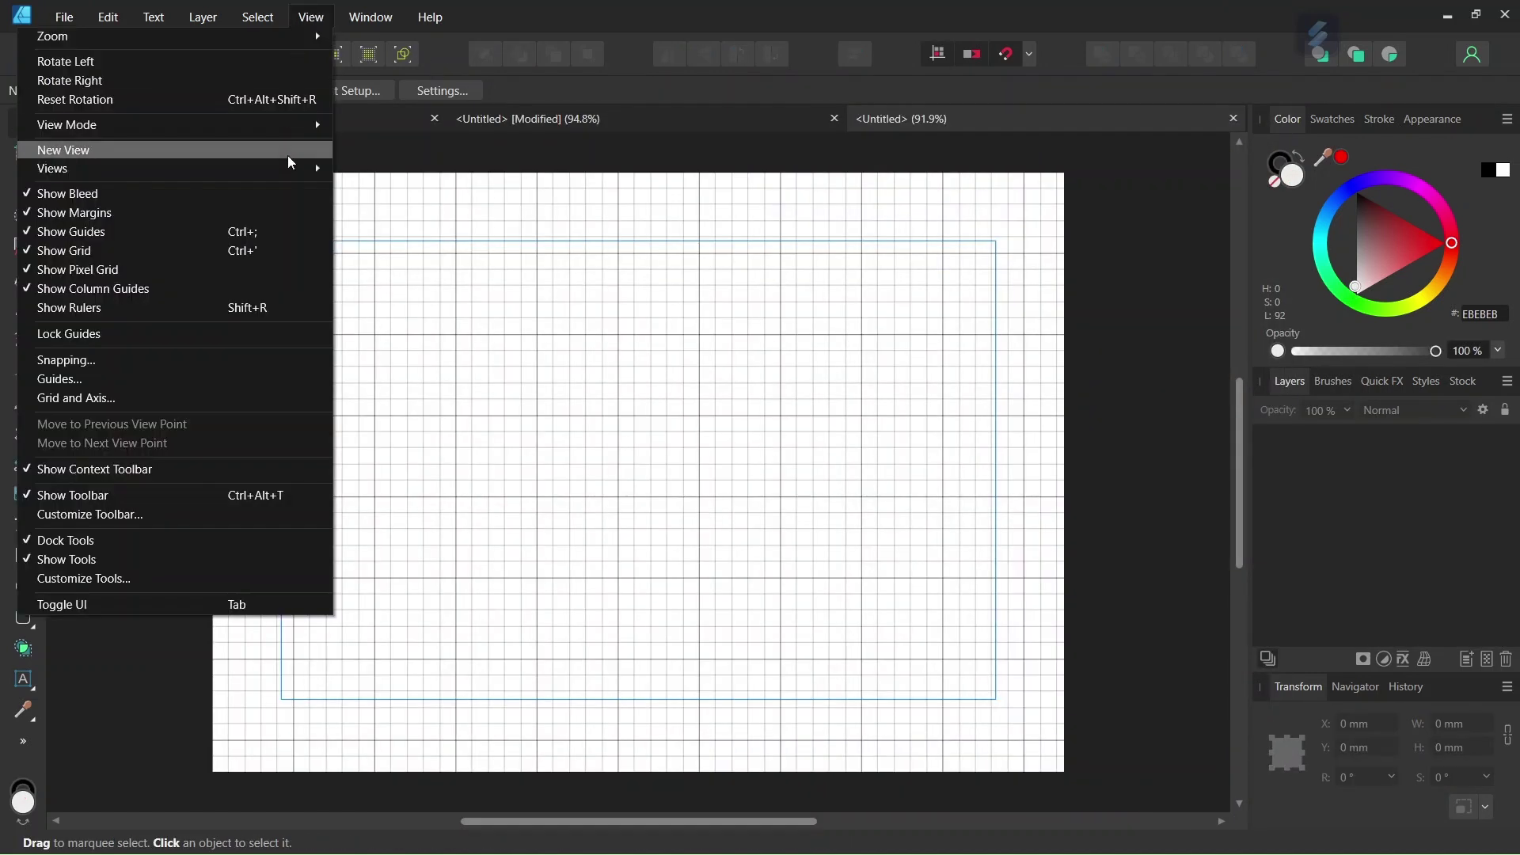
pyautogui.click(221, 250)
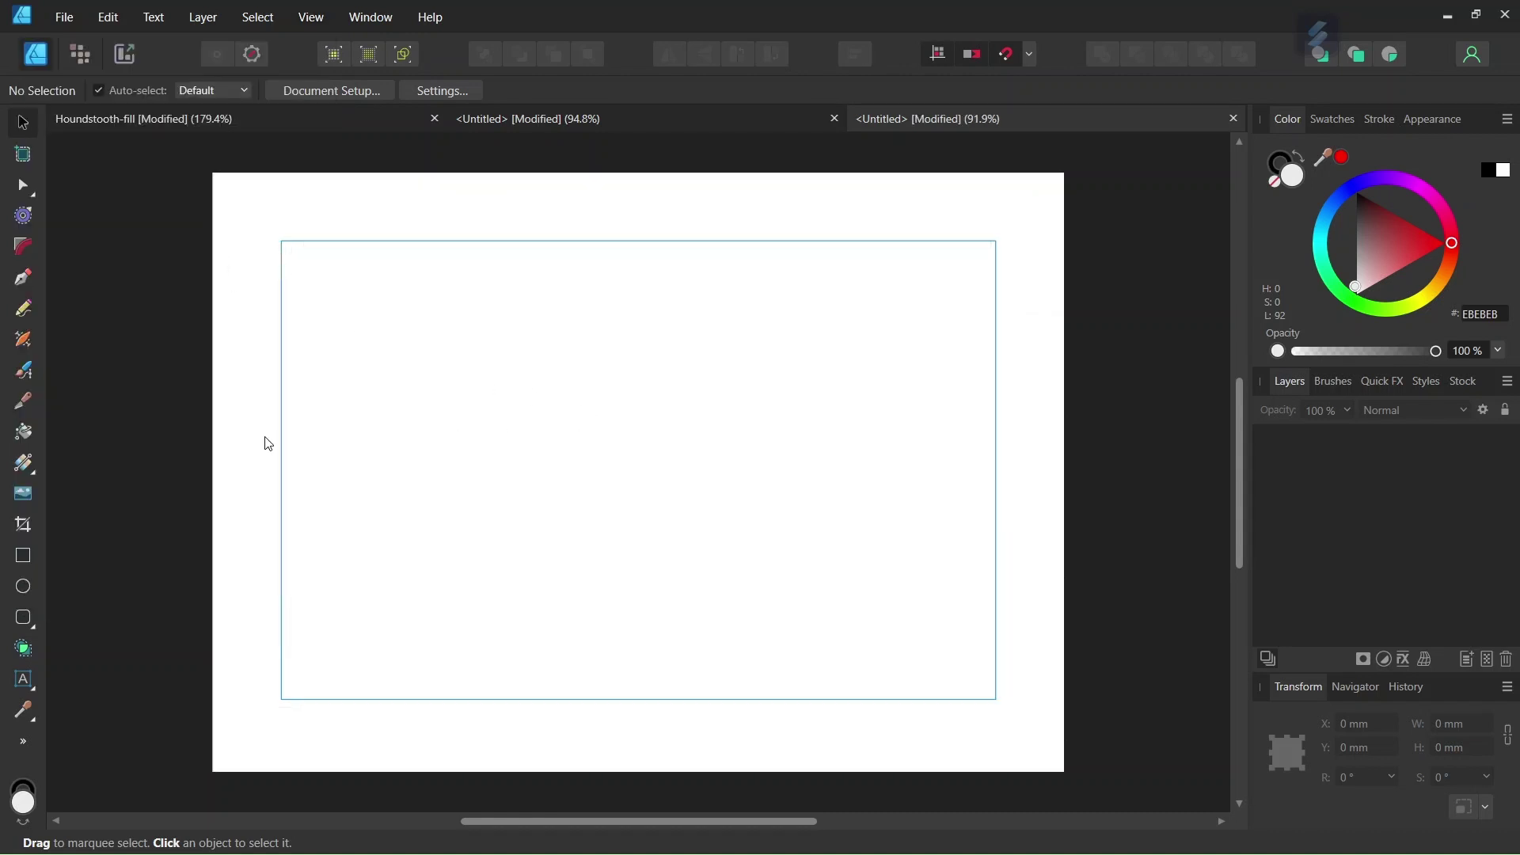
# - Draw a no-fill, no-stroke rectangle covering the whole 210×148 mm page
pyautogui.click(25, 554)
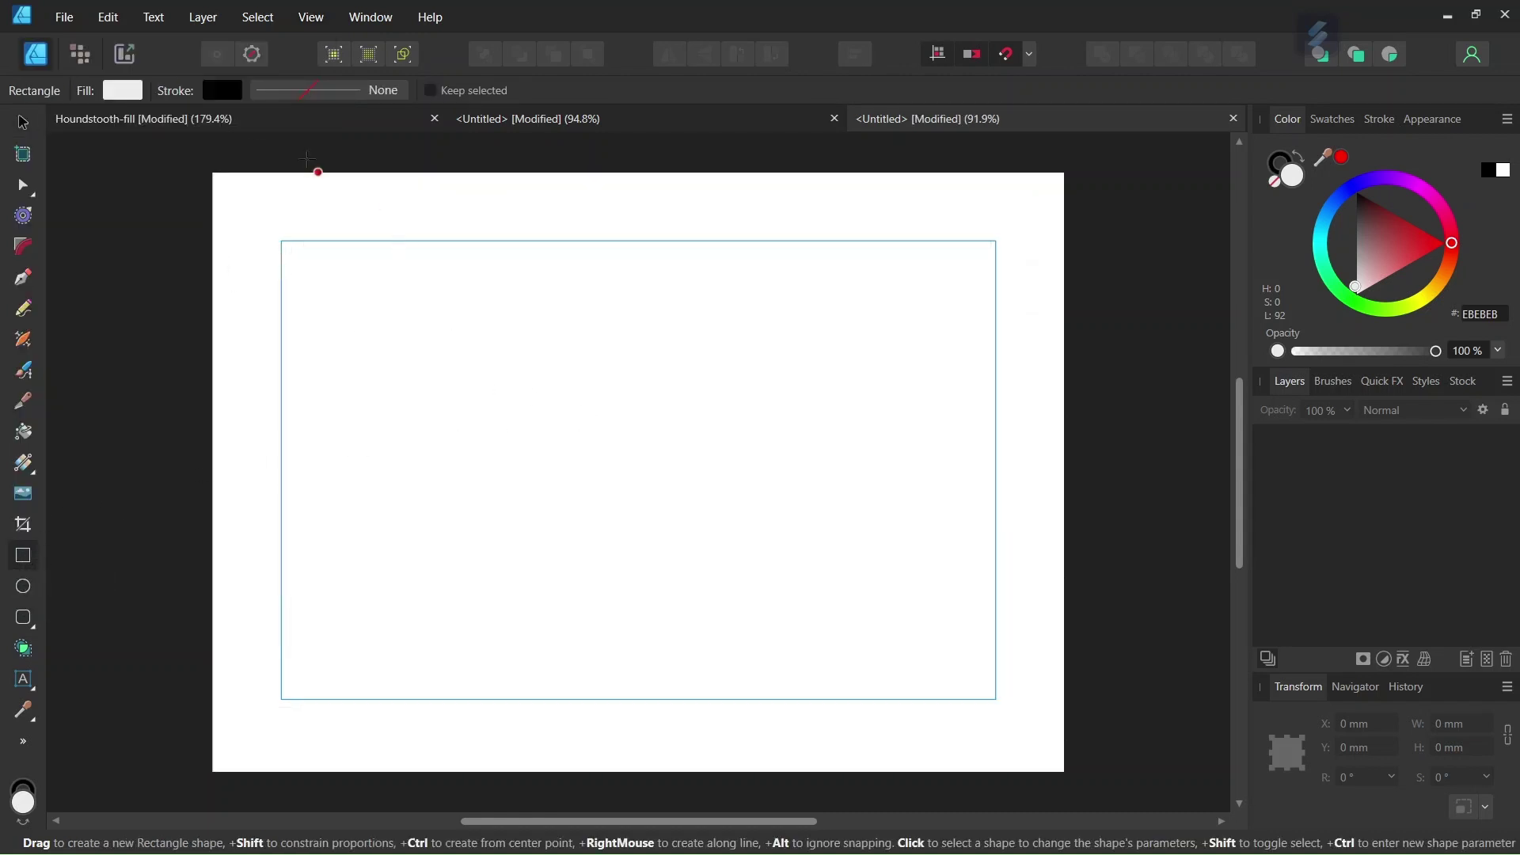
pyautogui.click(118, 90)
pyautogui.click(314, 125)
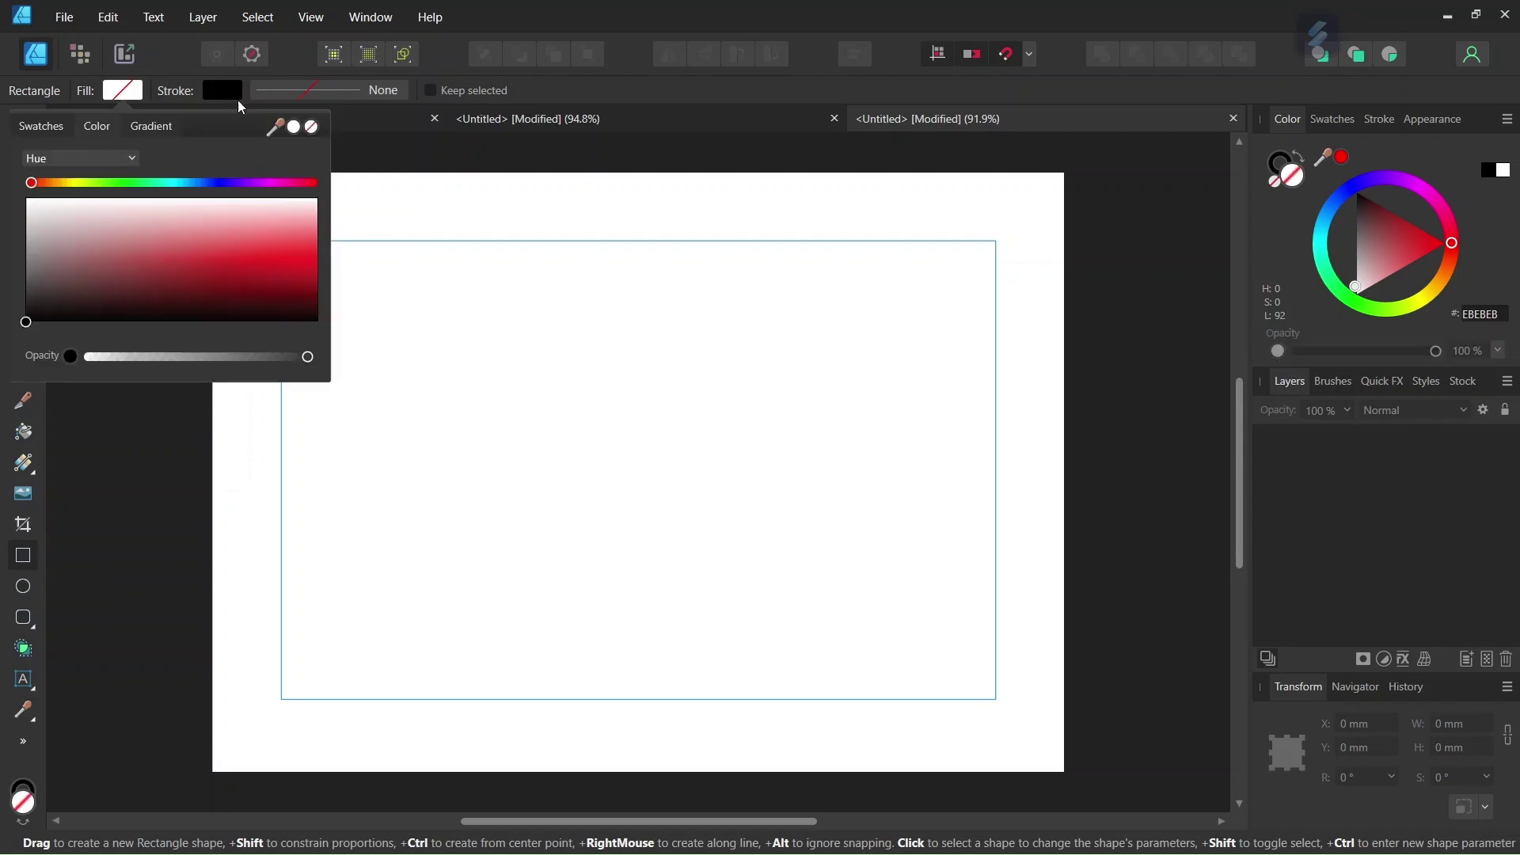
pyautogui.click(218, 93)
pyautogui.click(361, 126)
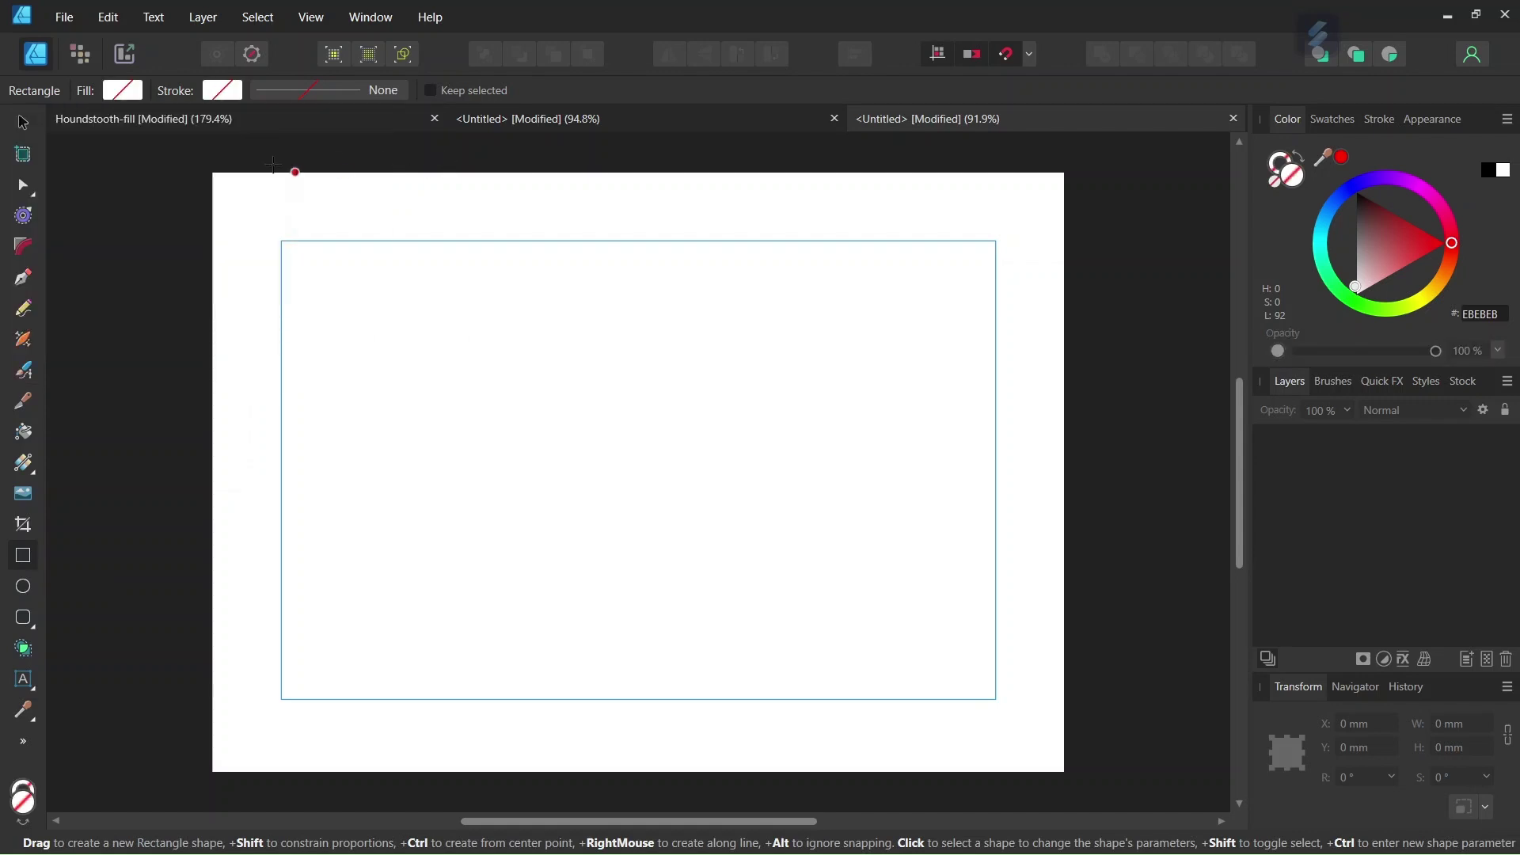
pyautogui.moveTo(212, 172); pyautogui.dragTo(1066, 779)
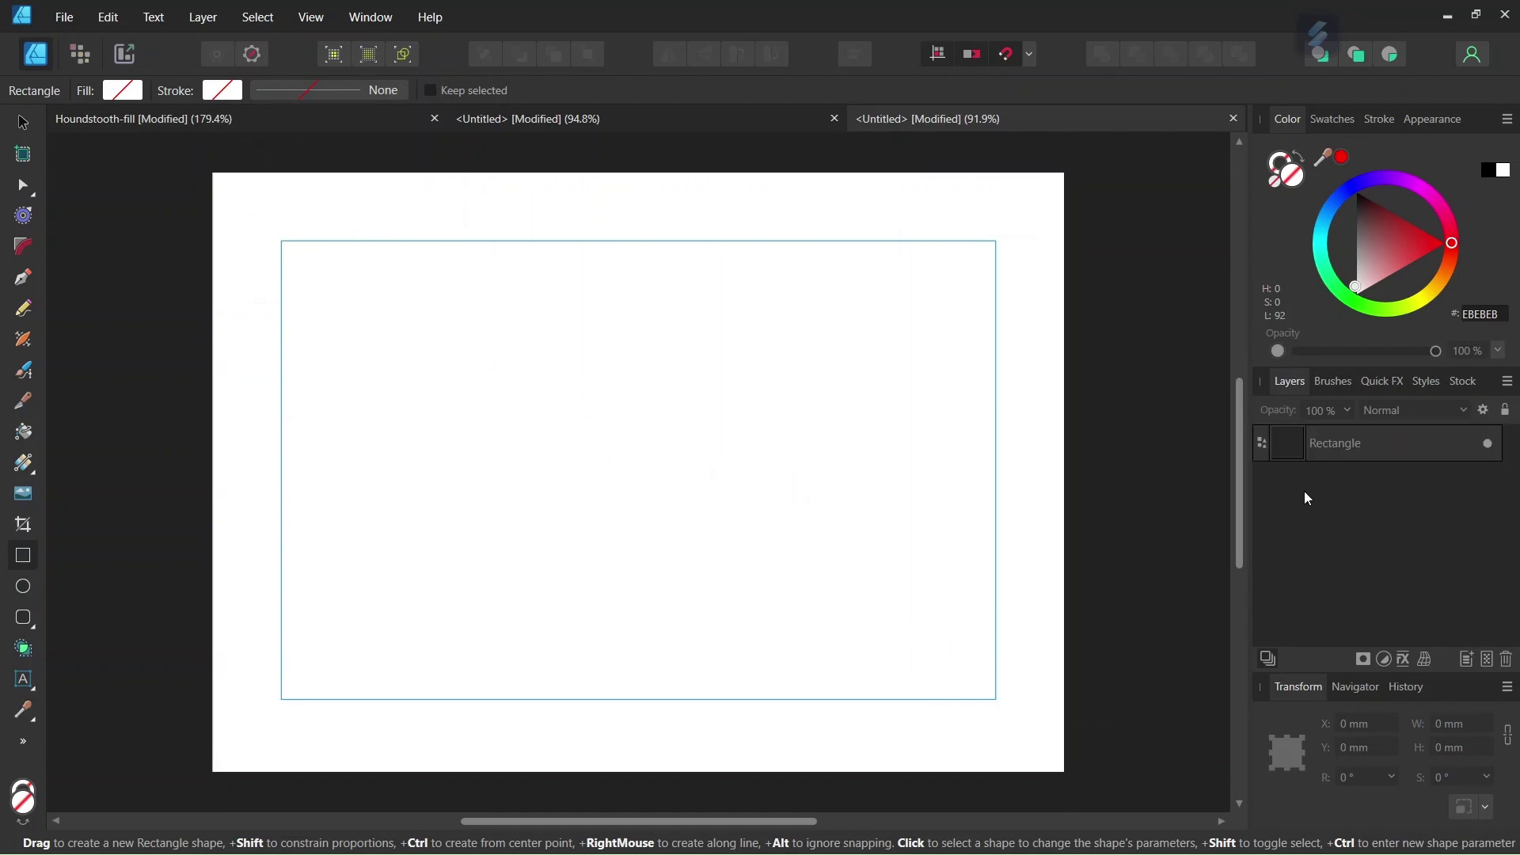
pyautogui.click(1346, 455)
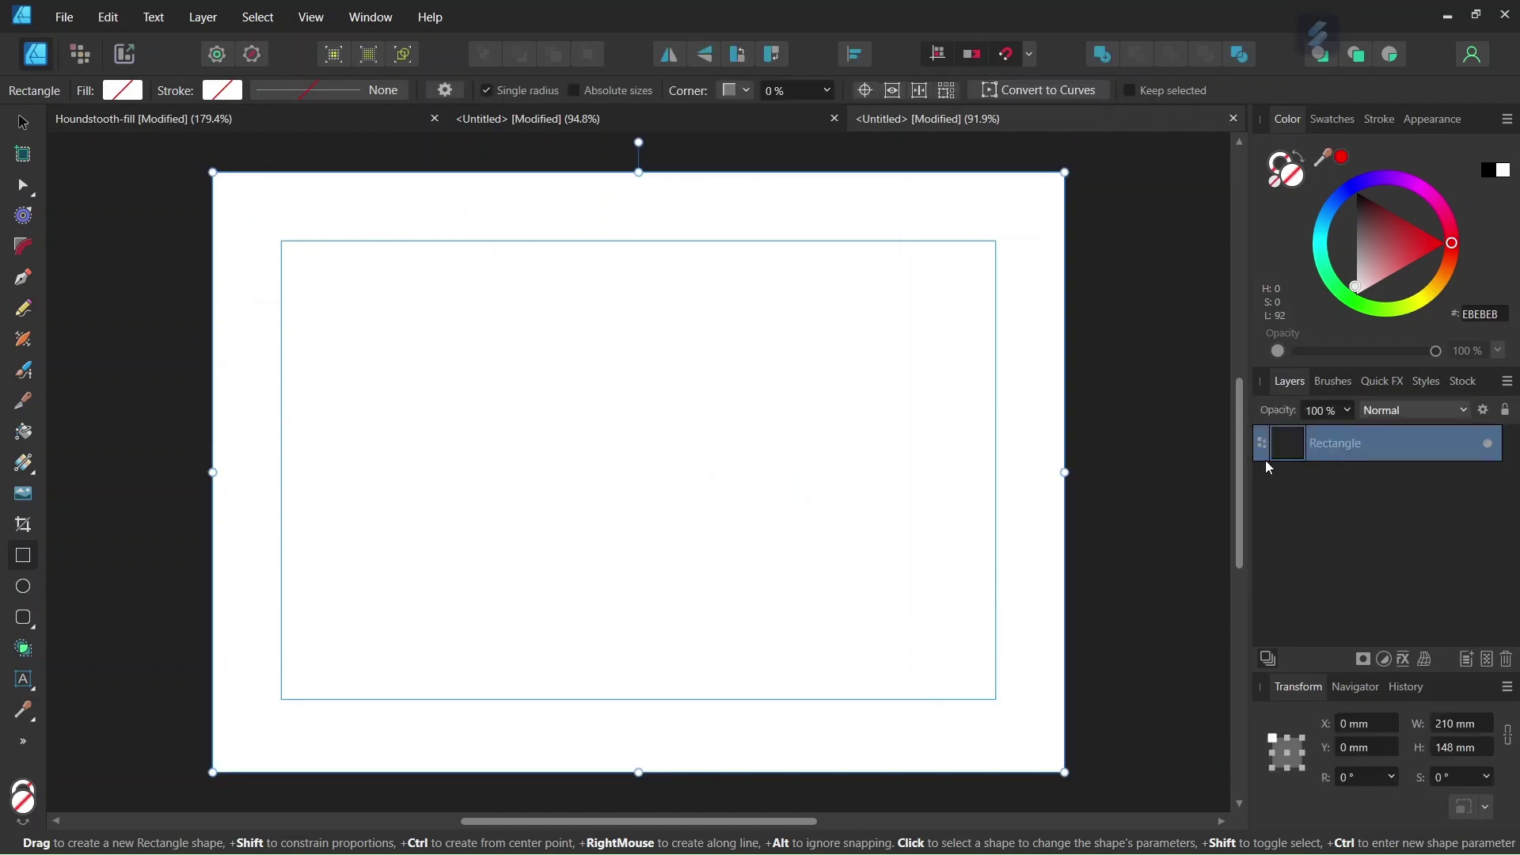
pyautogui.click(24, 432)
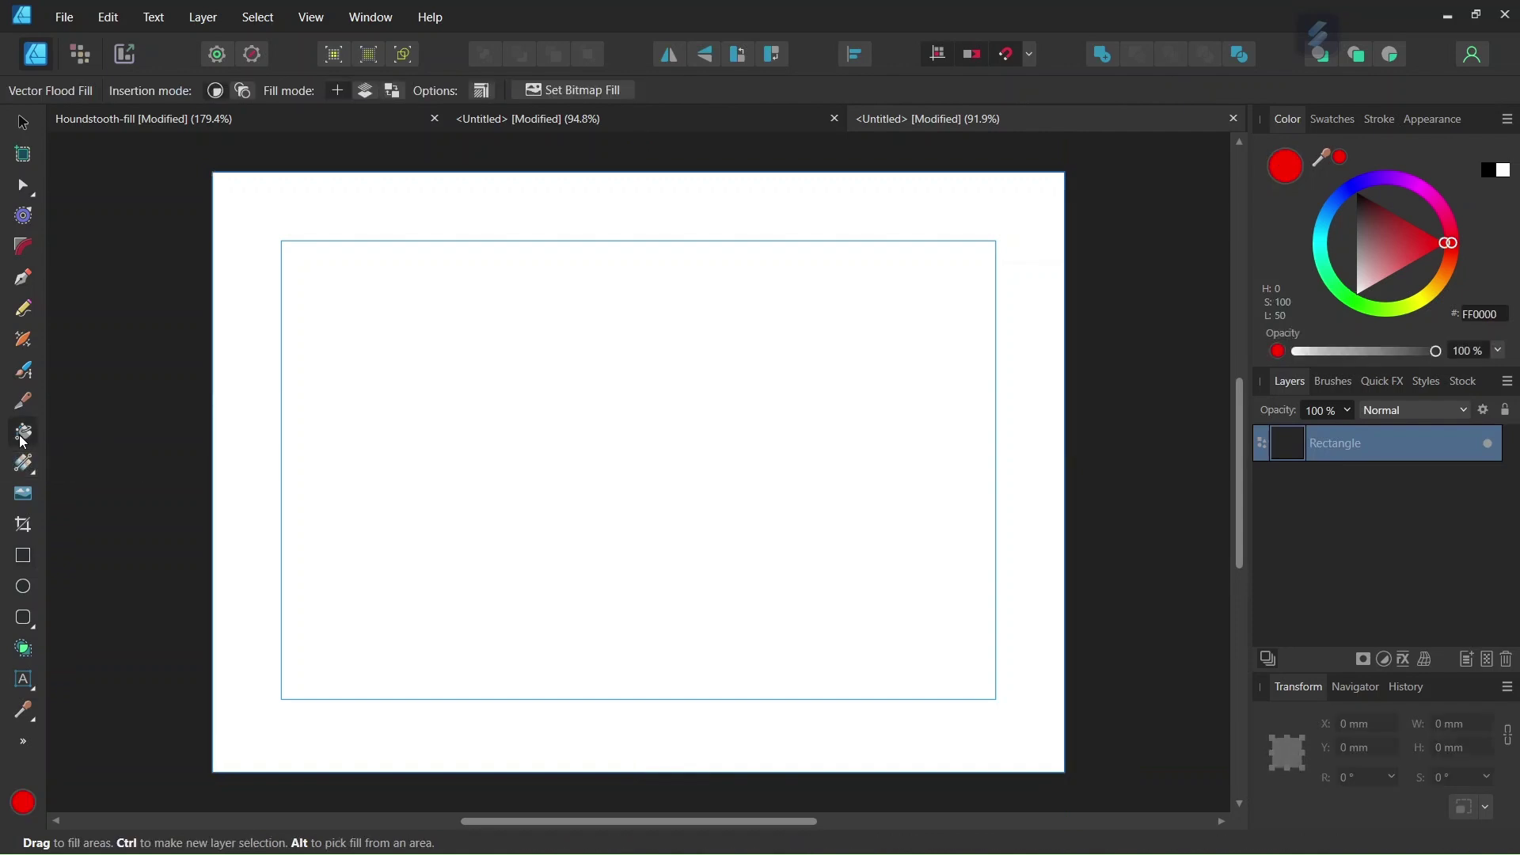
# - Apply the Pattern2 image as the rectangle's bitmap fill
pyautogui.click(576, 91)
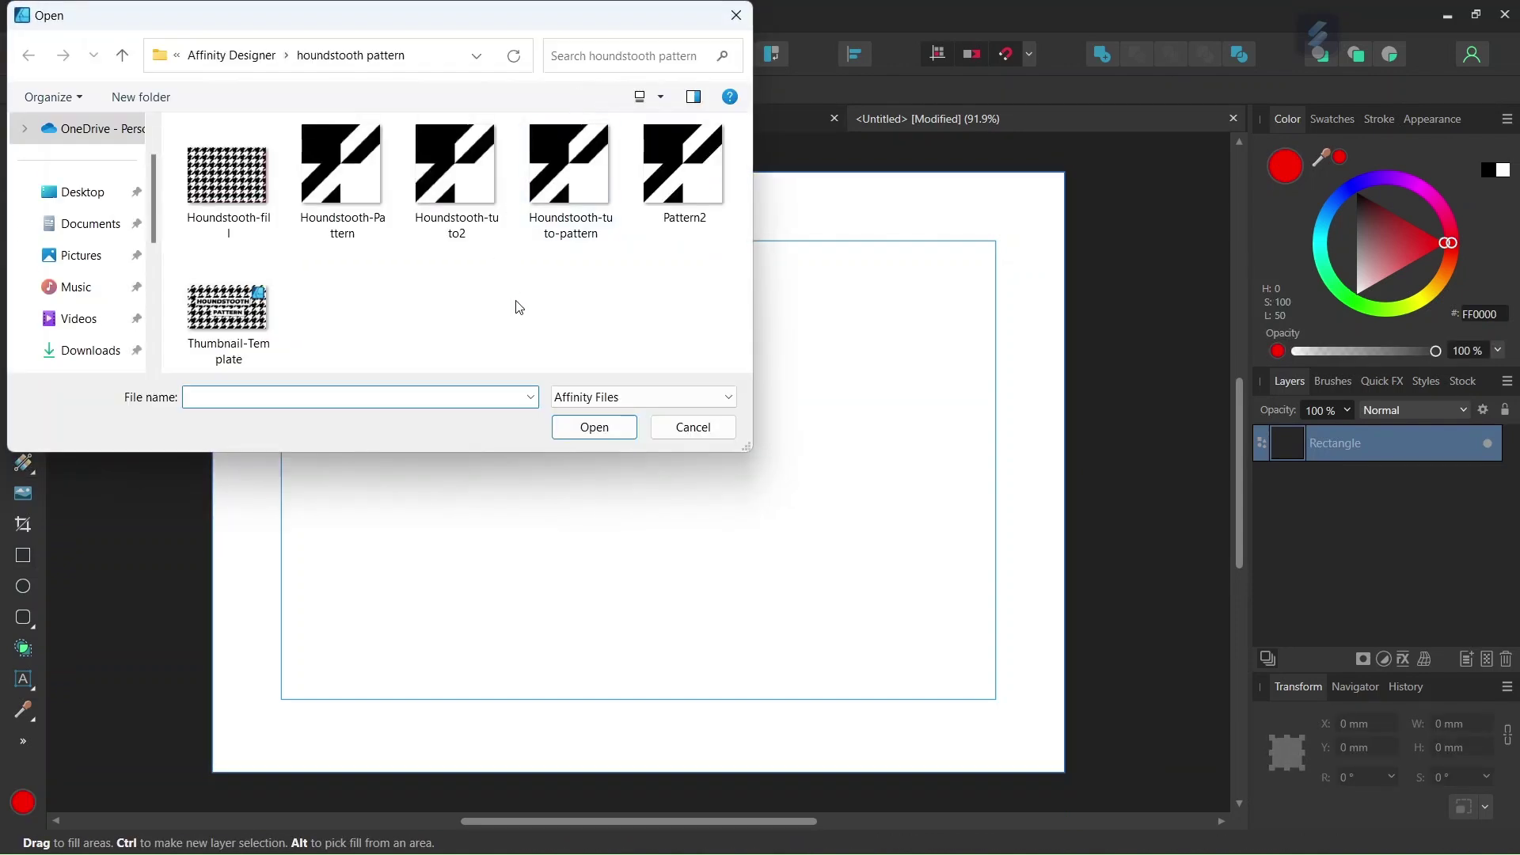
pyautogui.doubleClick(690, 182)
pyautogui.click(644, 360)
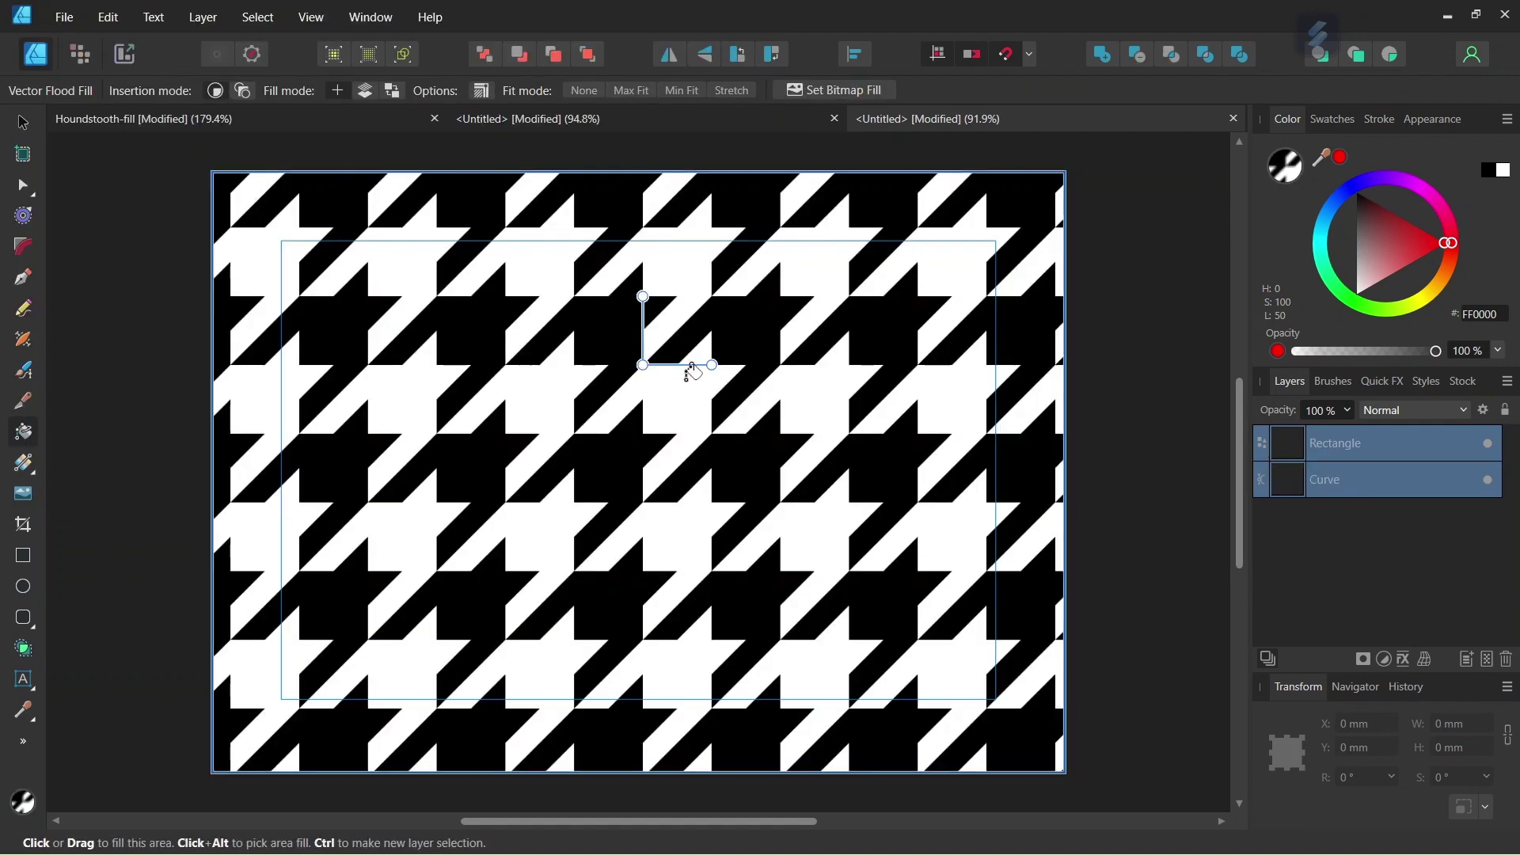
# - Rescale the houndstooth fill, then deselect everything and fit the page in view
pyautogui.scroll(1, 667, 366)
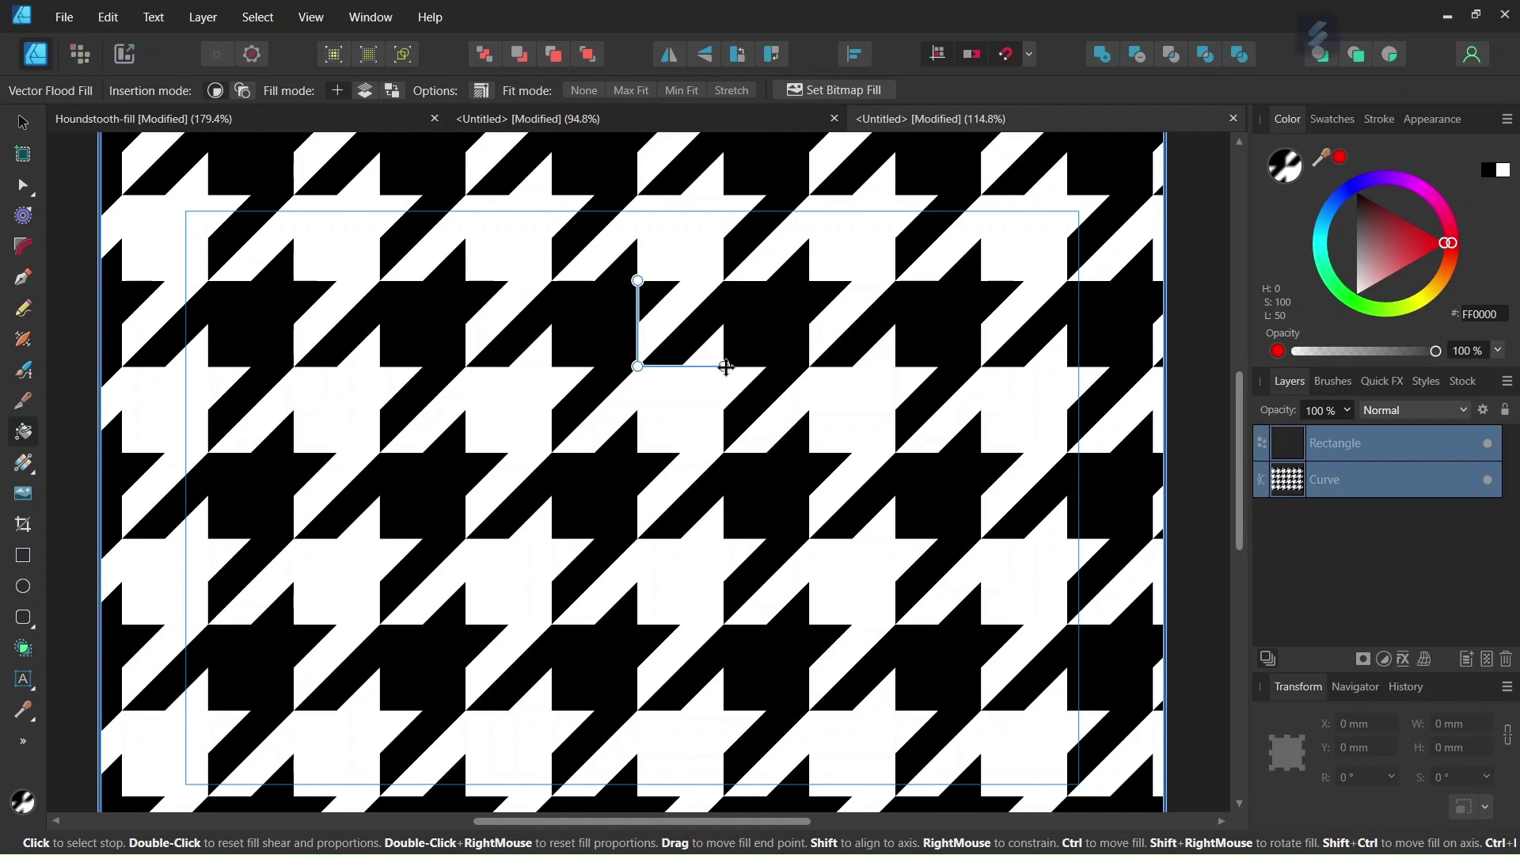
pyautogui.moveTo(726, 366)
pyautogui.mouseDown()
pyautogui.moveTo(760, 366)
pyautogui.moveTo(716, 373)
pyautogui.mouseUp()
pyautogui.scroll(-1, 712, 377)
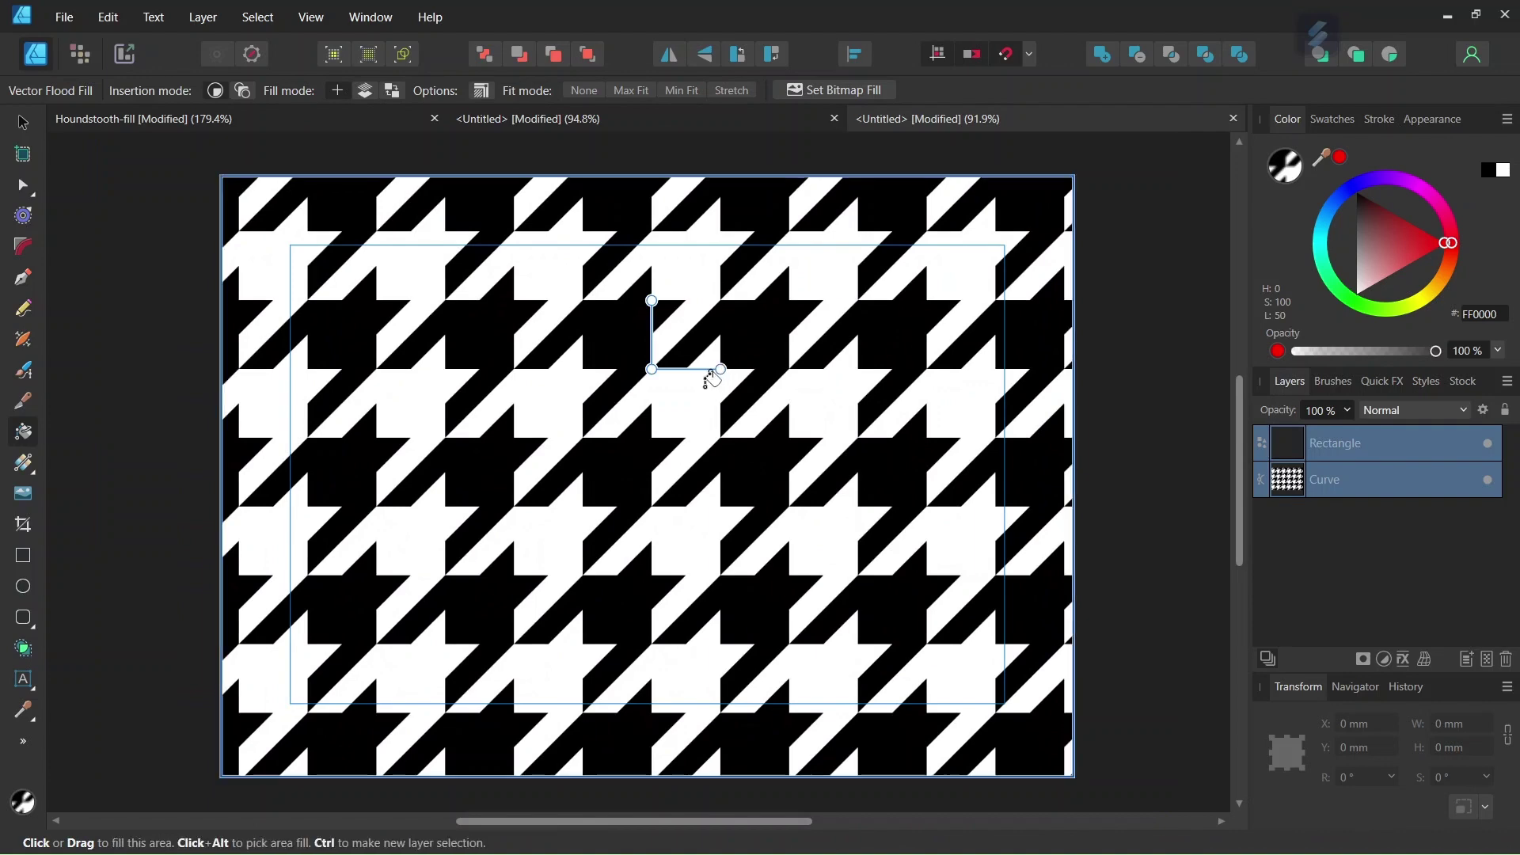
pyautogui.scroll(1, 707, 403)
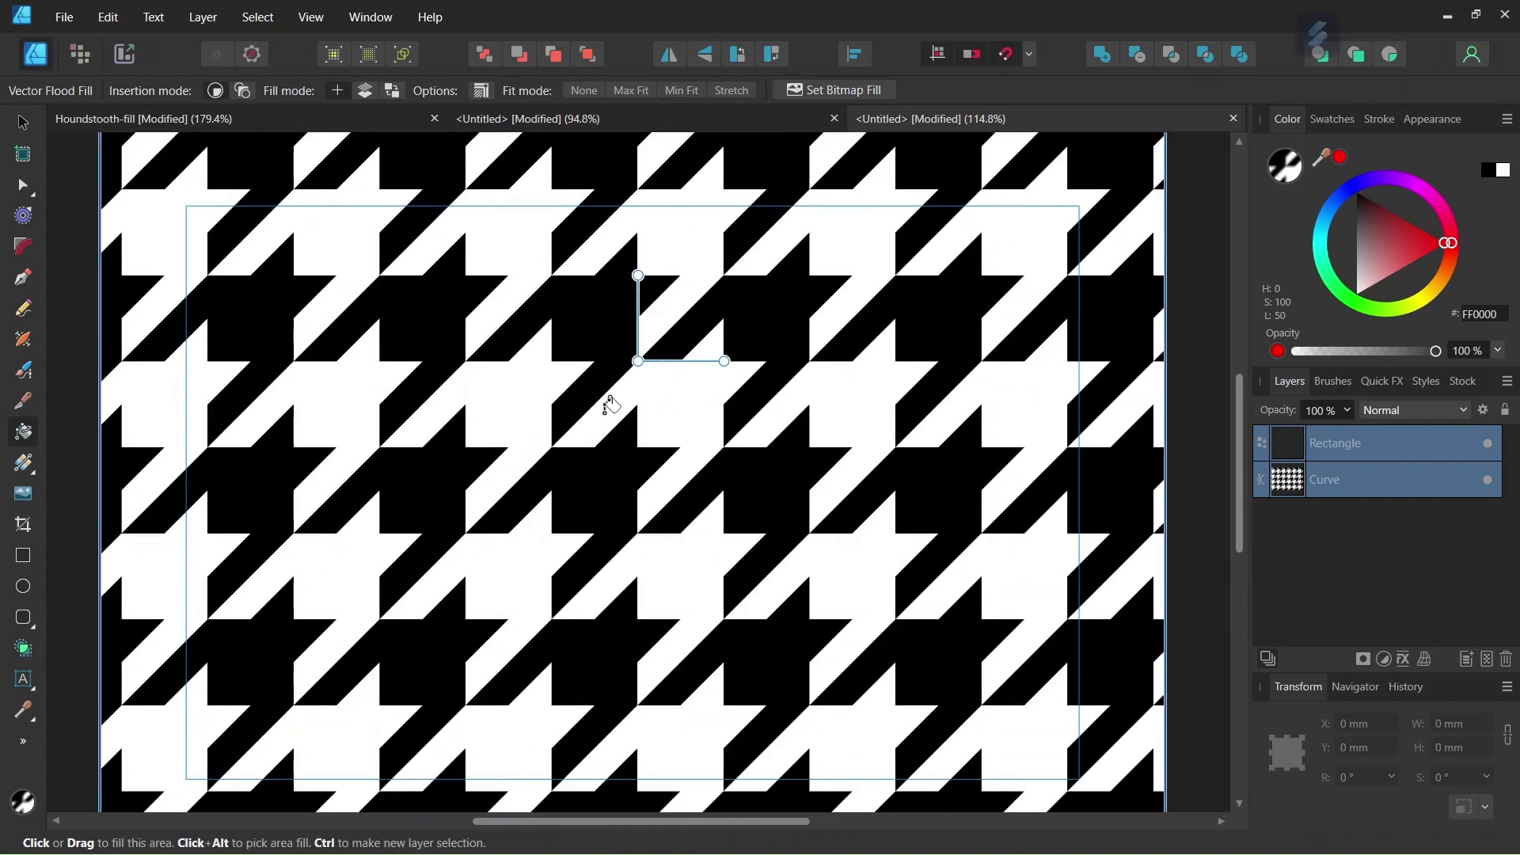
pyautogui.scroll(2, 611, 406)
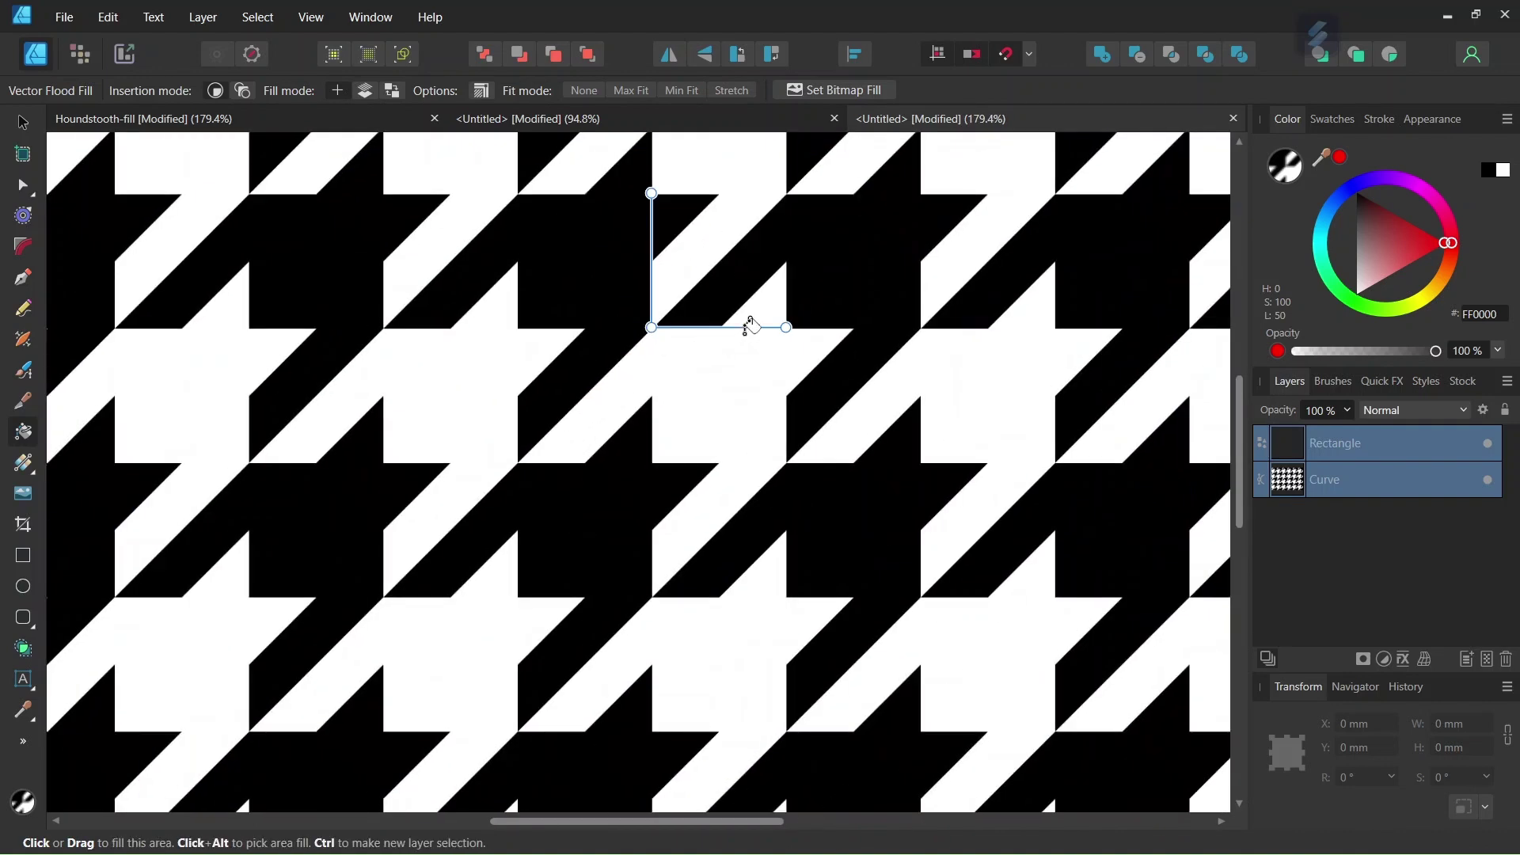
pyautogui.press('v')
pyautogui.hotkey('ctrl', 'd')
pyautogui.hotkey('ctrl', '0')
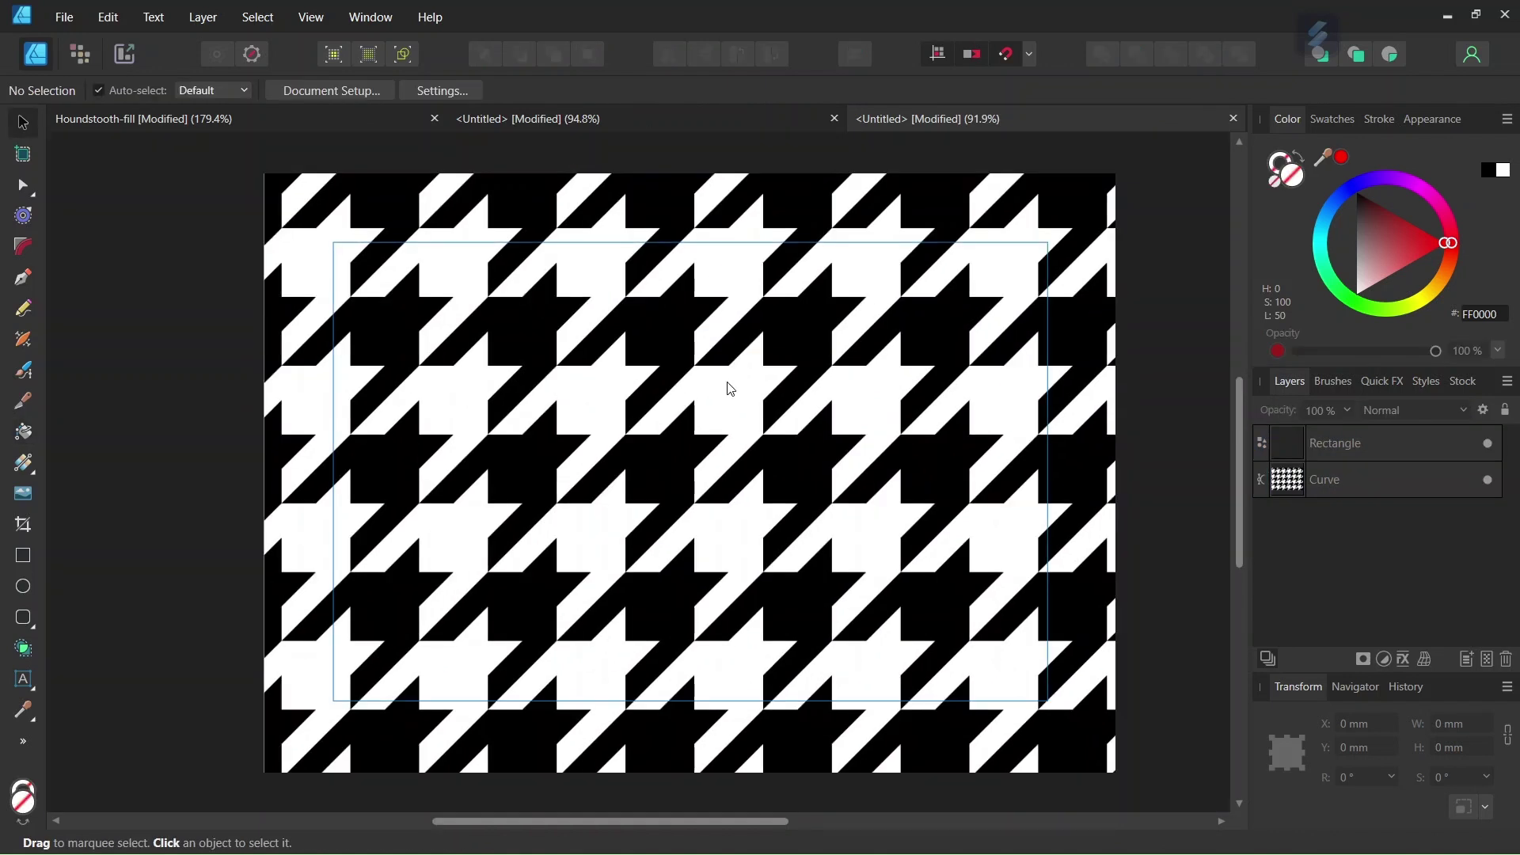